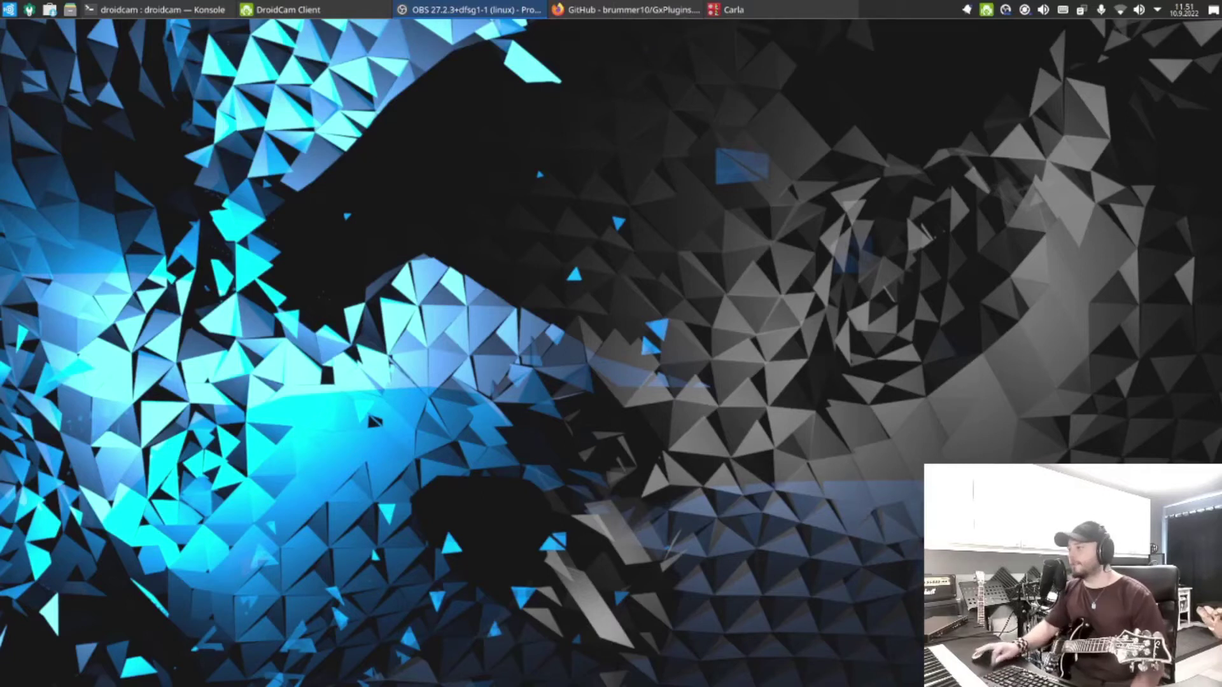
Rearrange the pulse_in-1, pulse_out-1 and system capture/playback nodes in Carla's patchbay
left_click(801, 9)
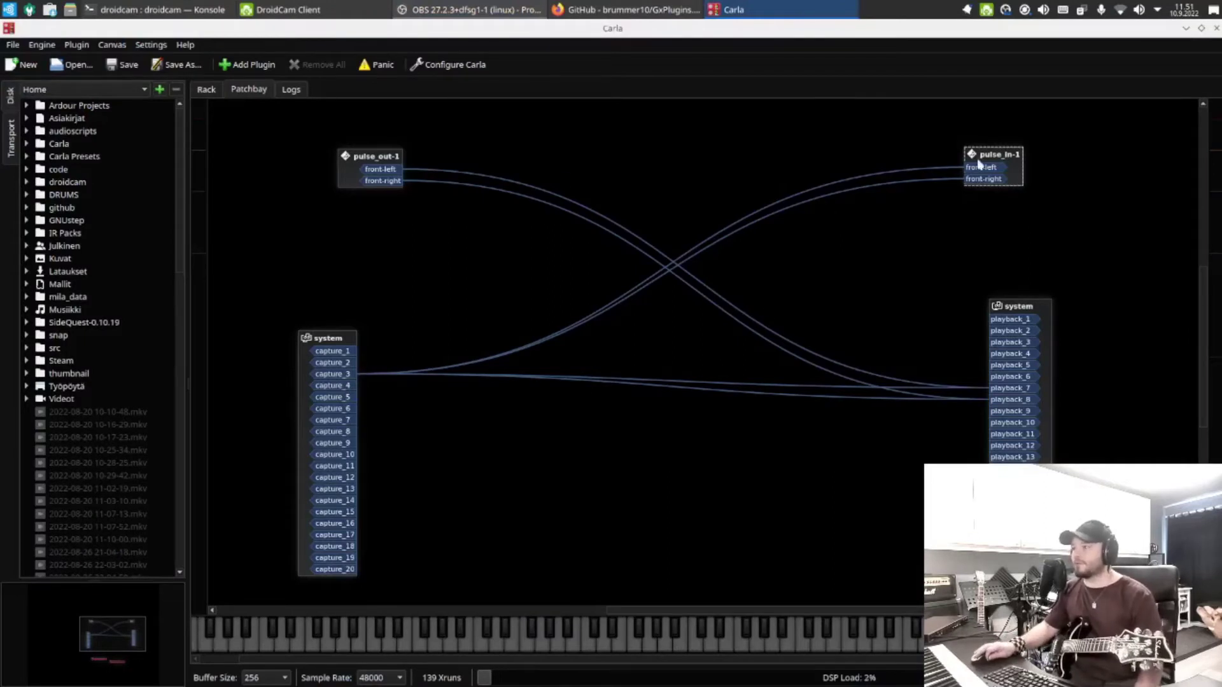
left_click_drag(1002, 153, 998, 135)
left_click_drag(345, 156, 349, 144)
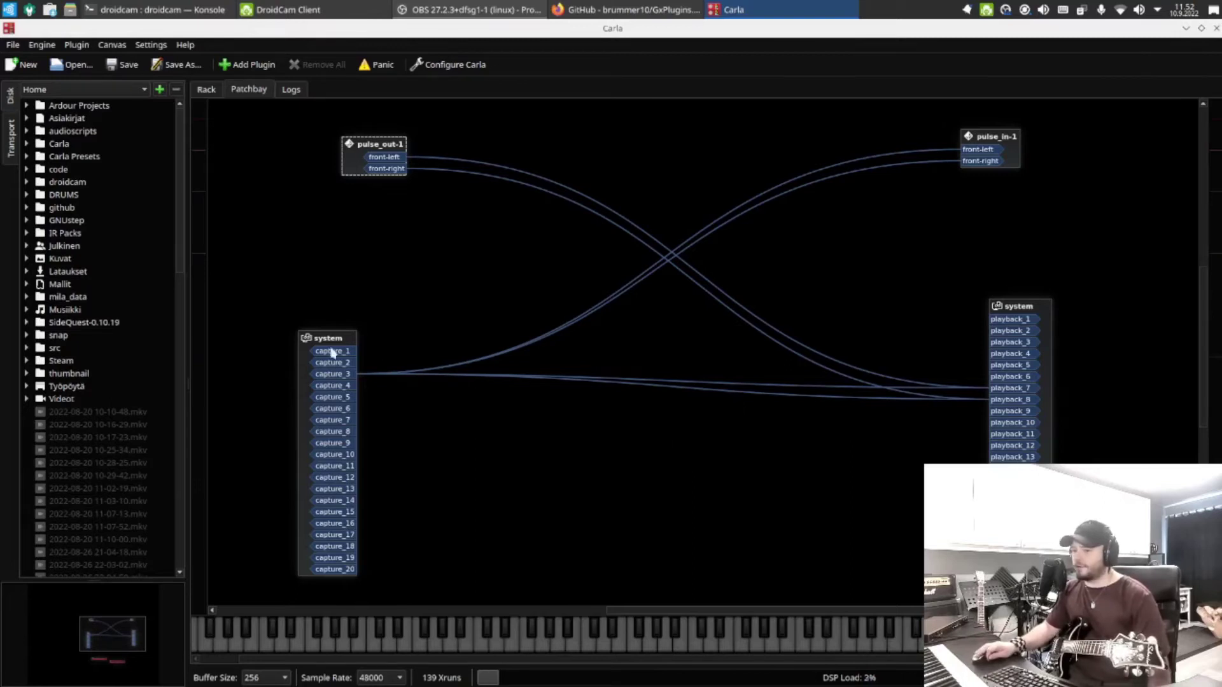
left_click_drag(331, 353, 328, 356)
left_click_drag(1008, 317, 931, 325)
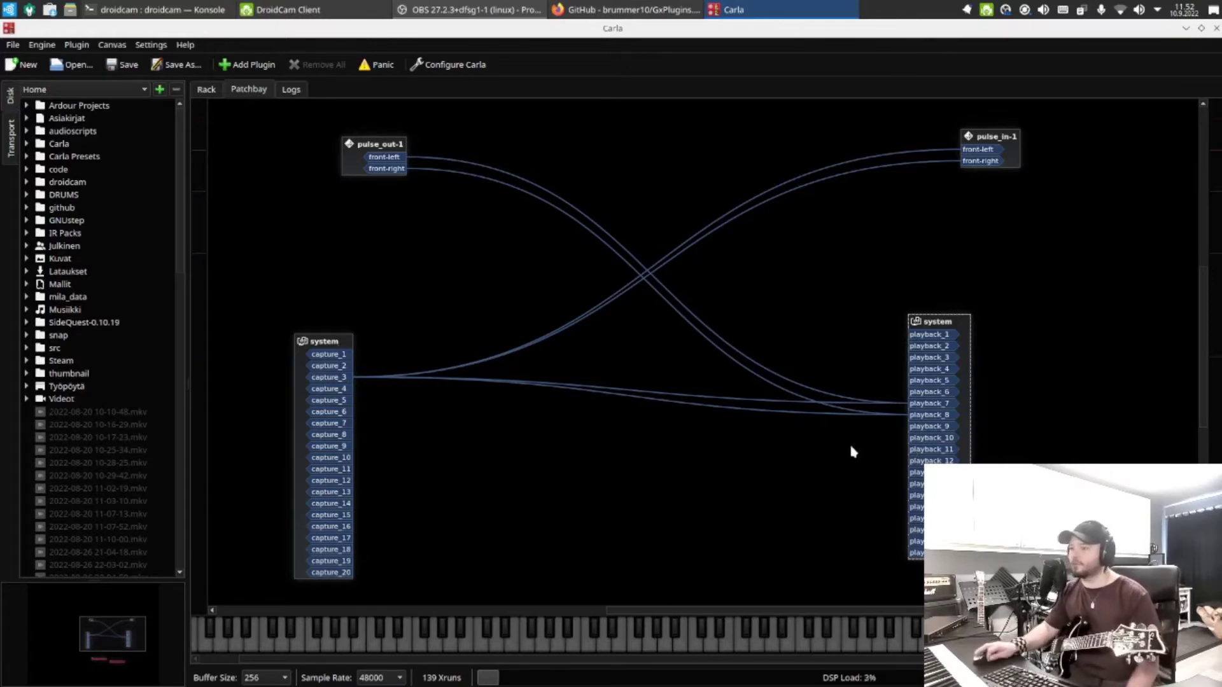
mouse_move(1012, 136)
left_mouse_down()
mouse_move(890, 118)
mouse_move(927, 131)
mouse_move(941, 155)
mouse_move(948, 146)
mouse_move(930, 149)
mouse_move(997, 143)
left_mouse_up()
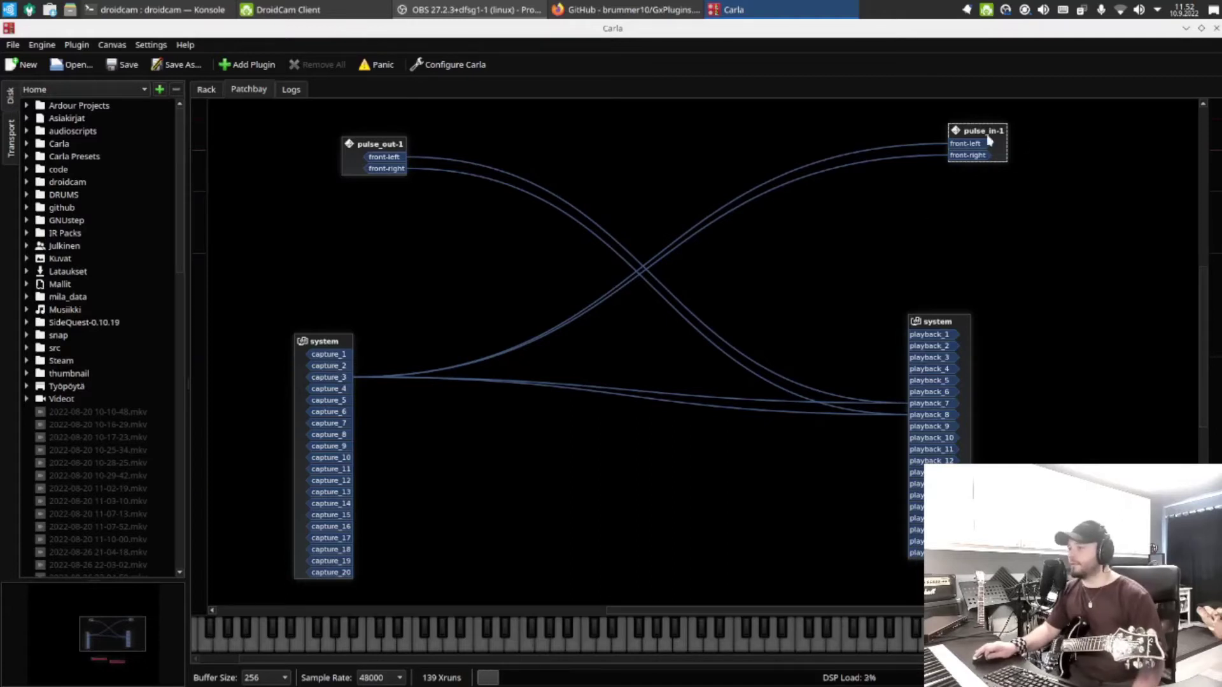
left_click_drag(990, 140, 982, 125)
left_click_drag(926, 326, 940, 318)
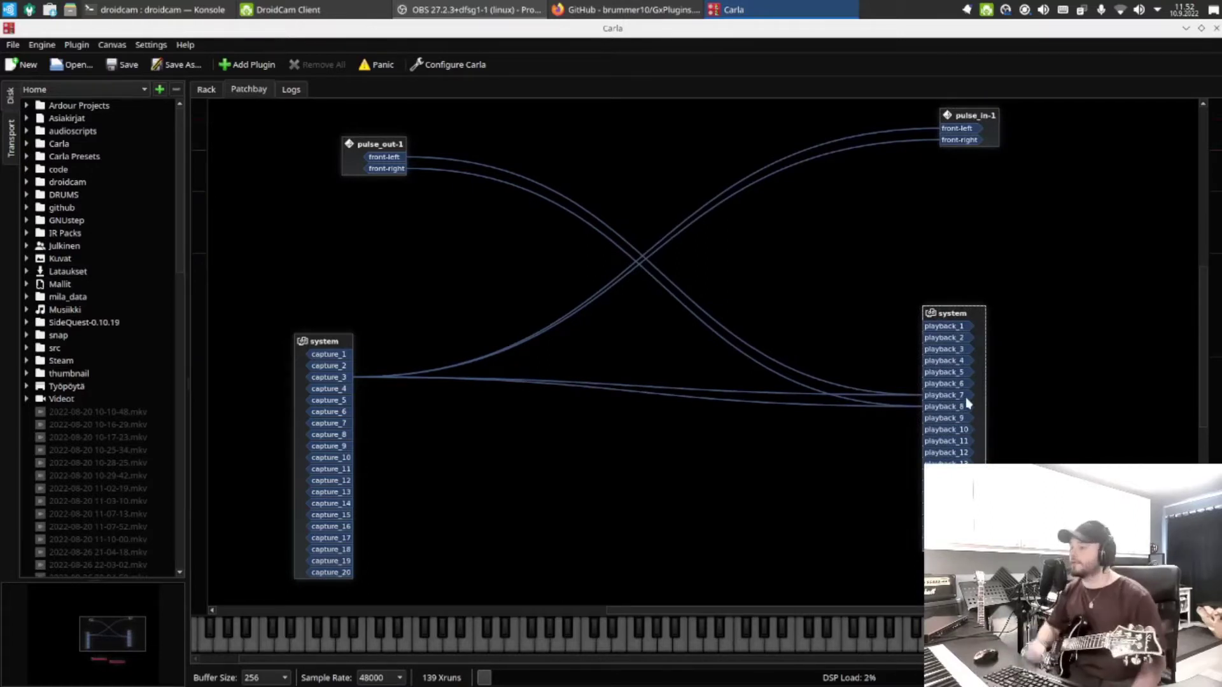
left_click_drag(352, 164, 325, 152)
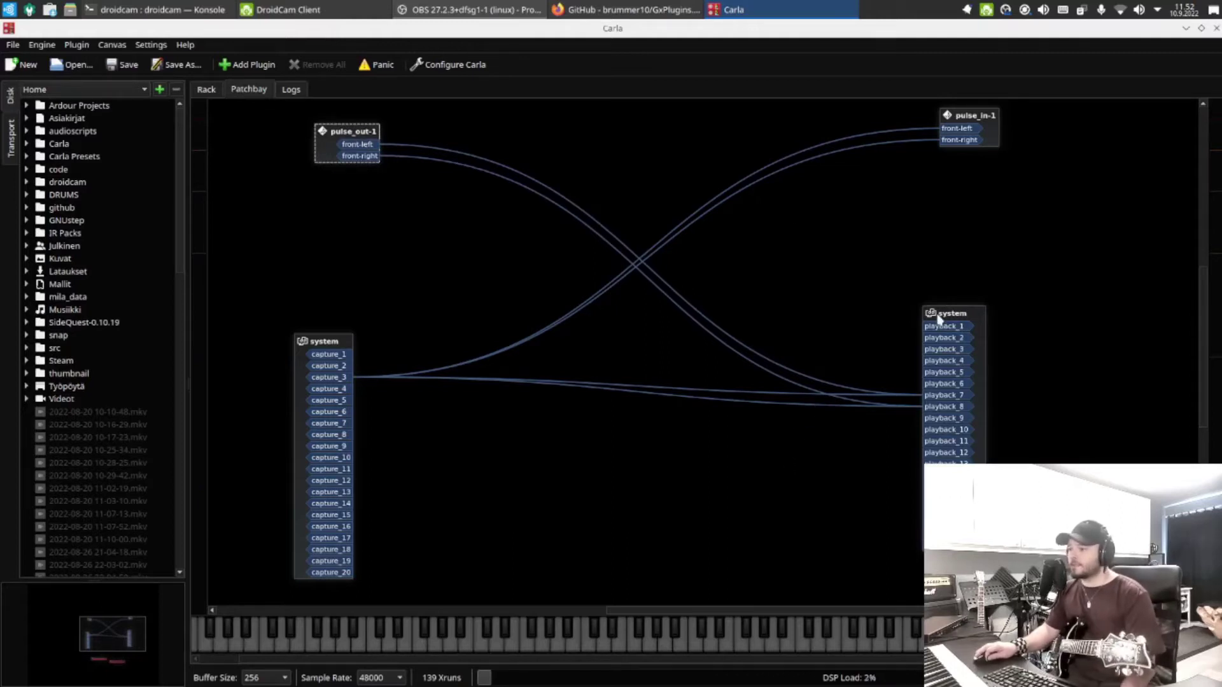
left_click_drag(932, 317, 895, 328)
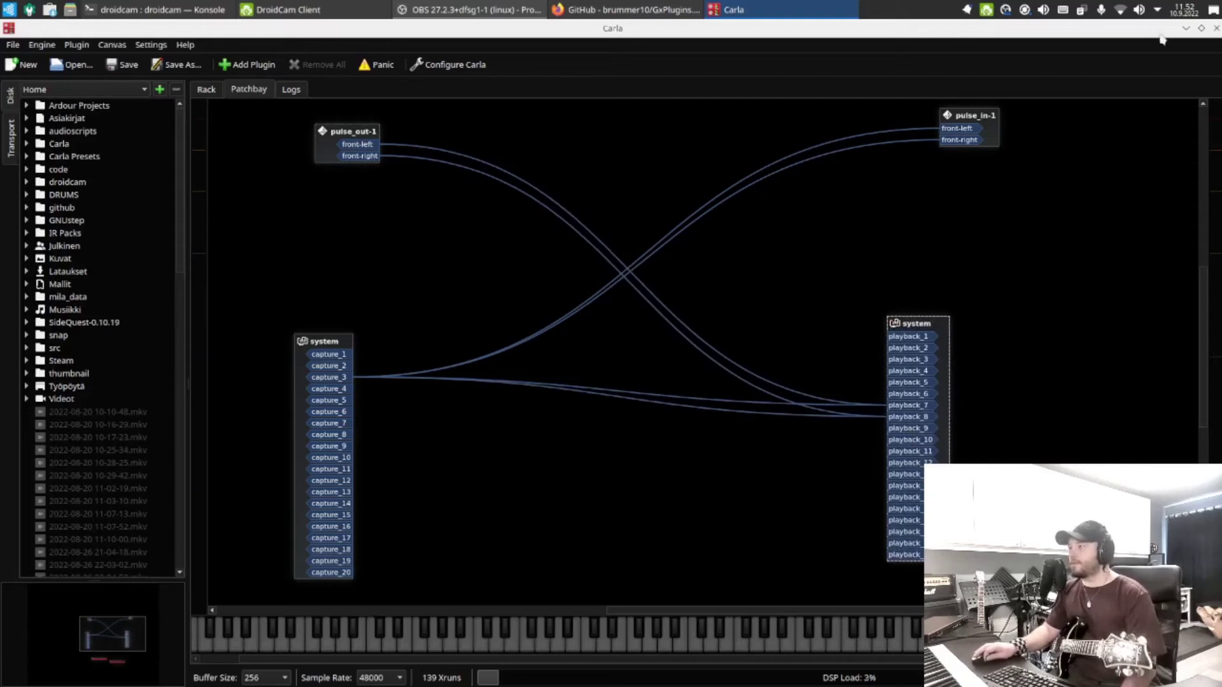
left_click(1186, 28)
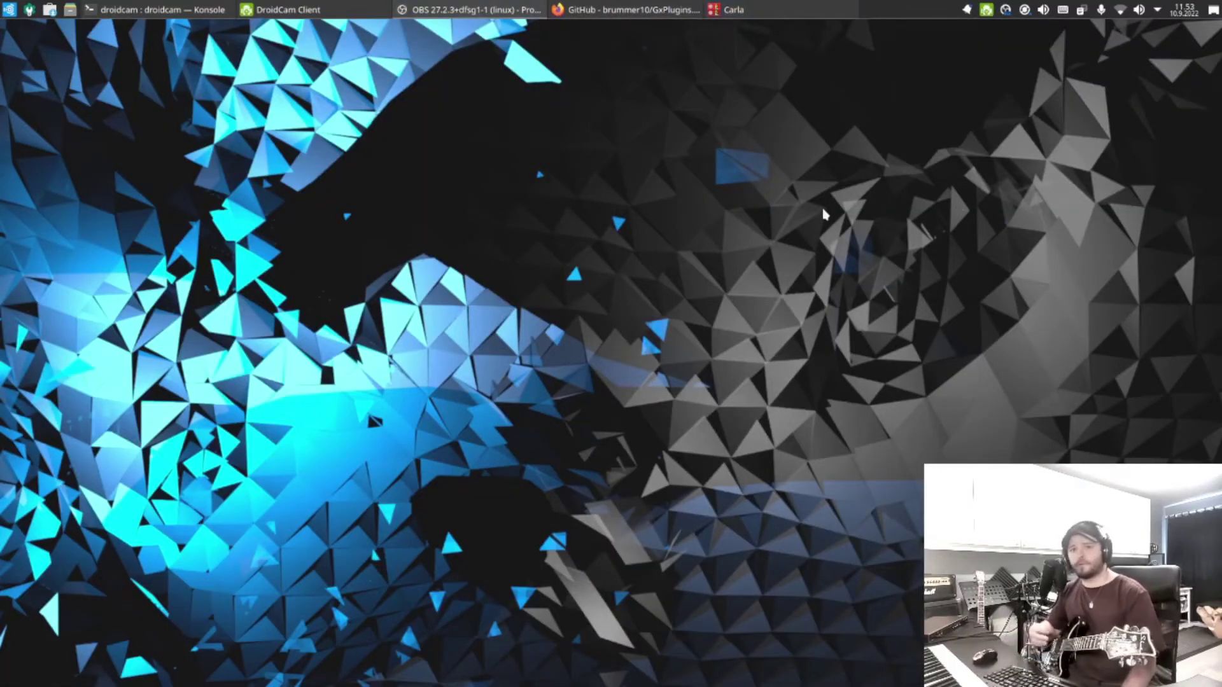
left_click(621, 9)
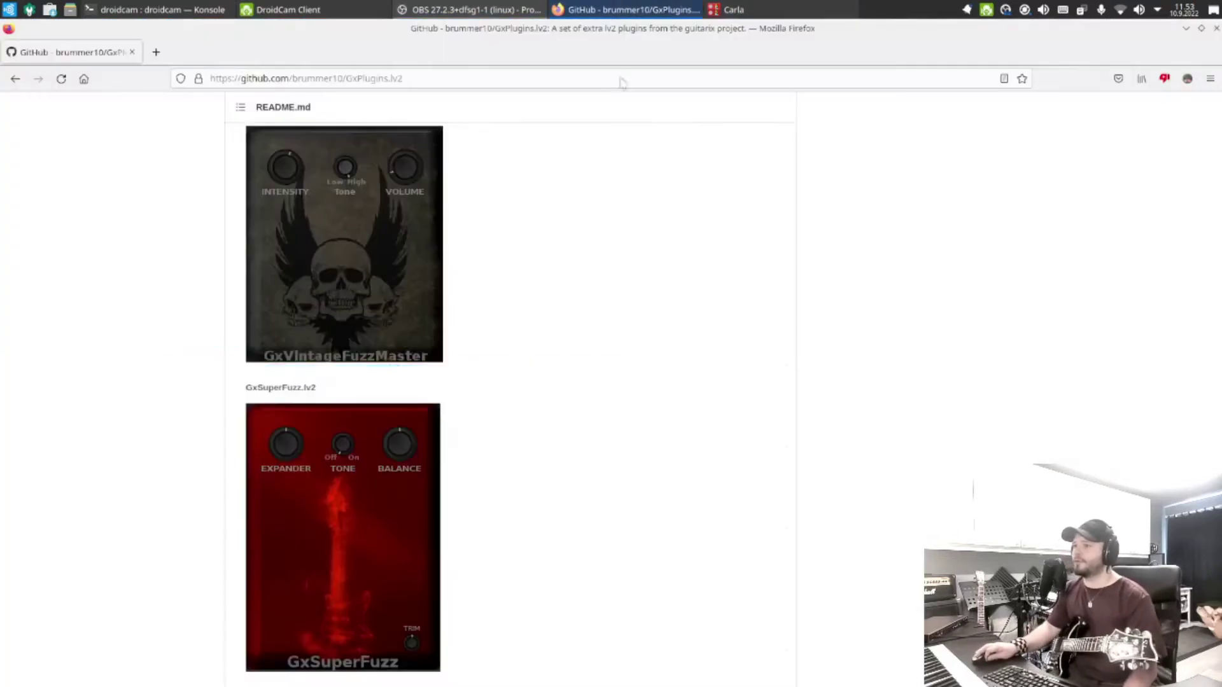
scroll(537, 296, "up", 7)
scroll(444, 324, "up", 3)
scroll(548, 366, "up", 15)
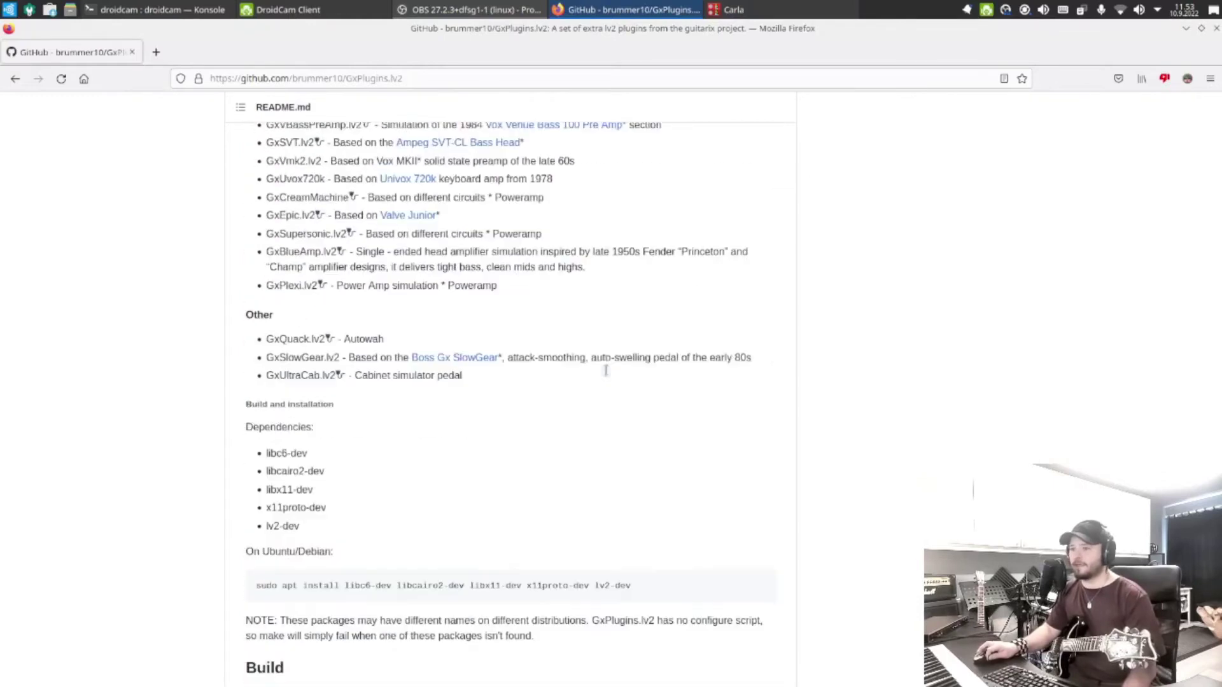
scroll(606, 371, "up", 10)
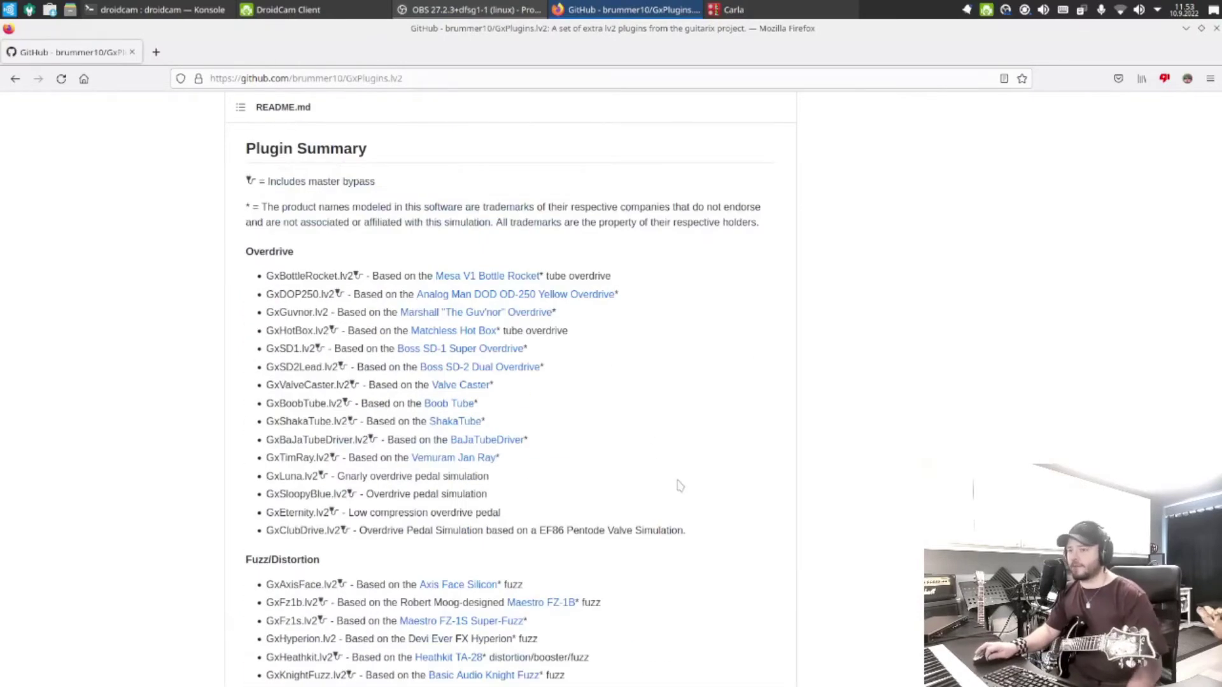
scroll(680, 485, "down", 20)
scroll(660, 458, "up", 6)
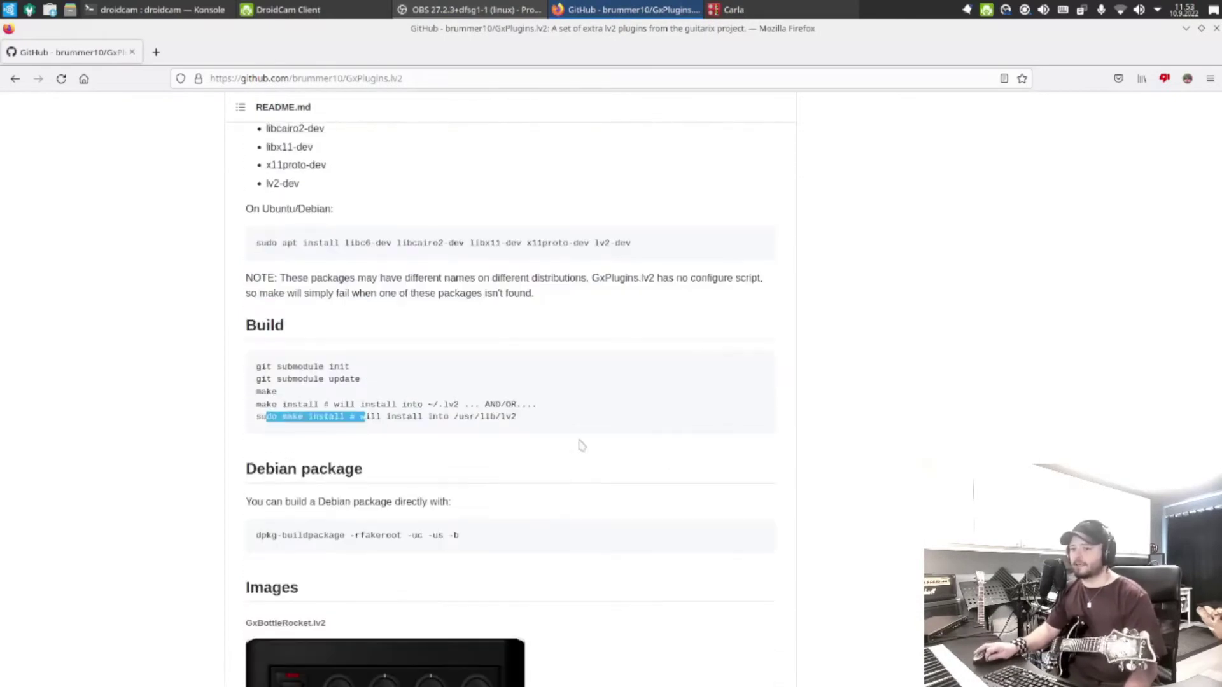
left_click(321, 374)
left_click_drag(258, 368, 586, 420)
left_click(589, 422)
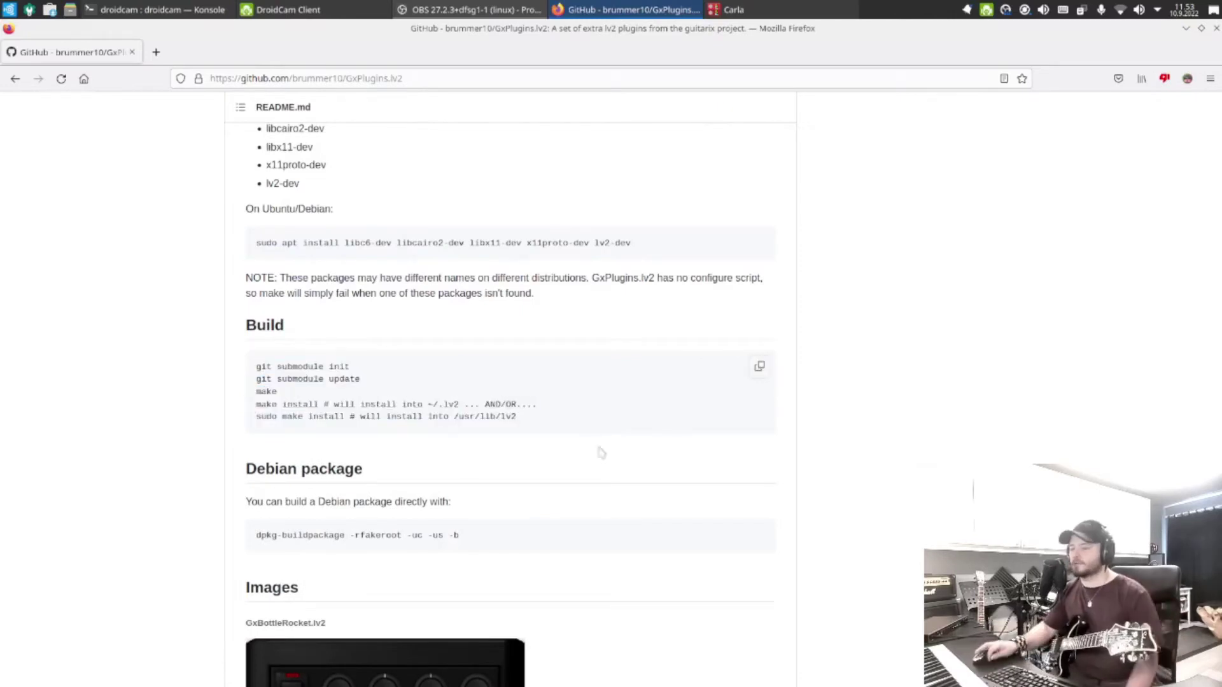
scroll(687, 475, "down", 5)
scroll(688, 470, "up", 4)
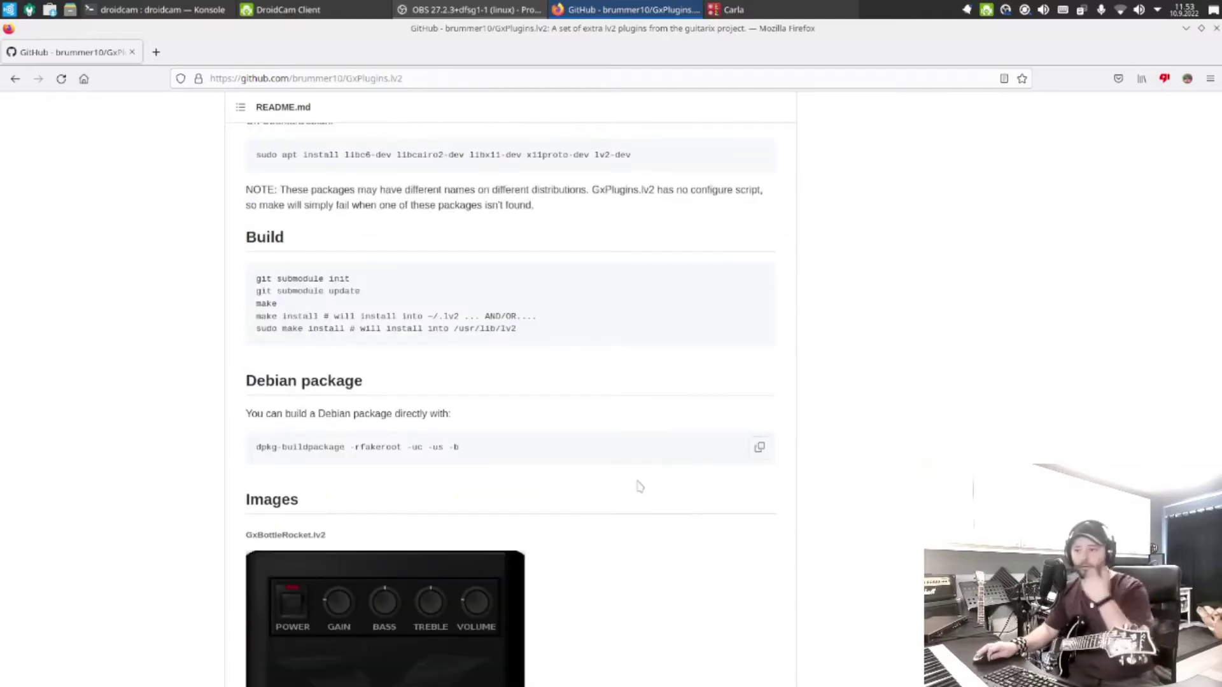
scroll(609, 404, "down", 15)
scroll(606, 394, "down", 8)
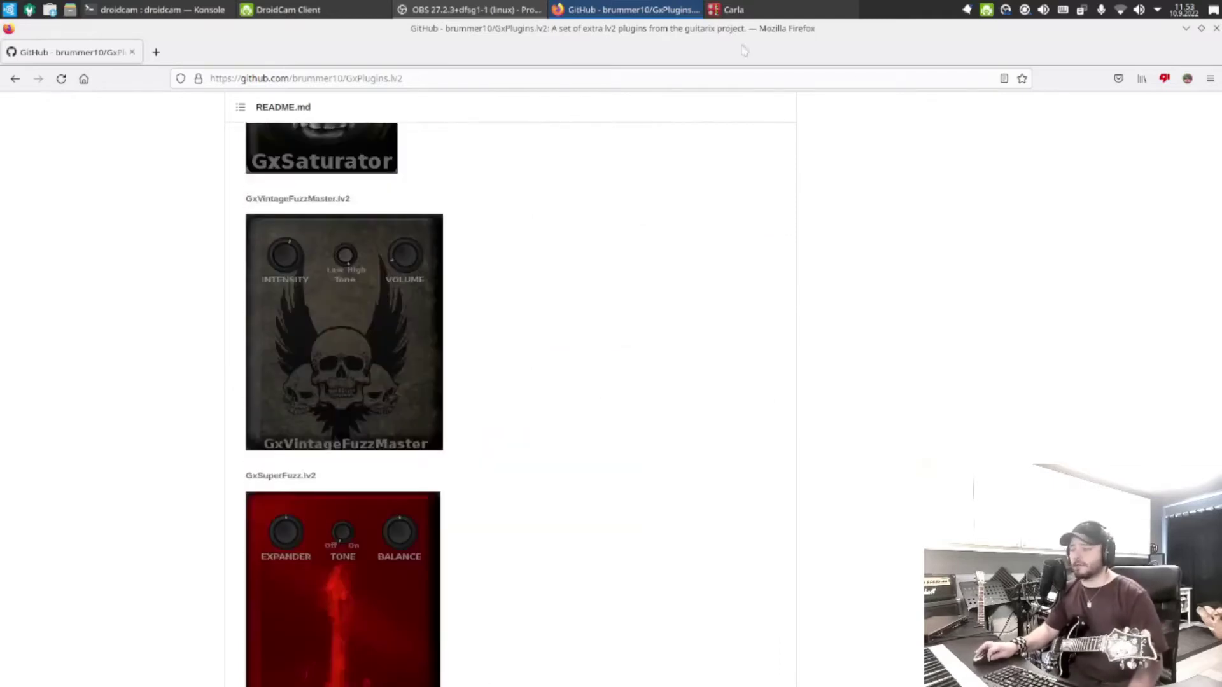
left_click(1187, 28)
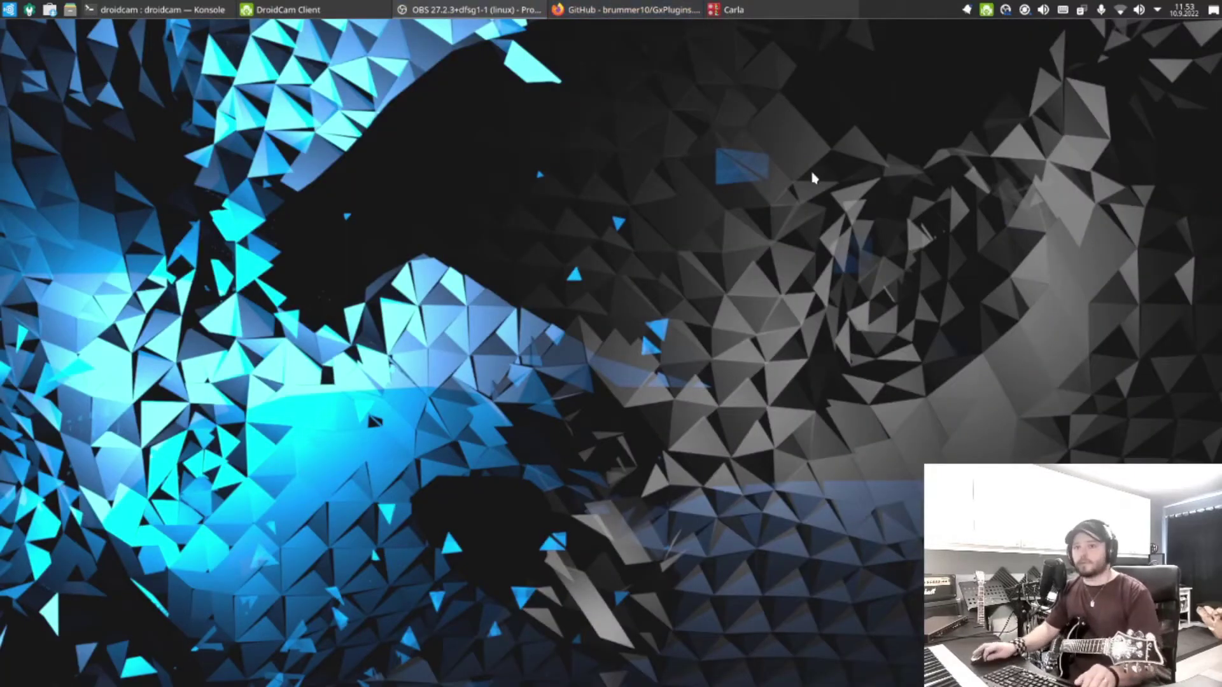
Launch Ardour6 from the launcher and create a new session from the Empty Template
key("super")
type("ard")
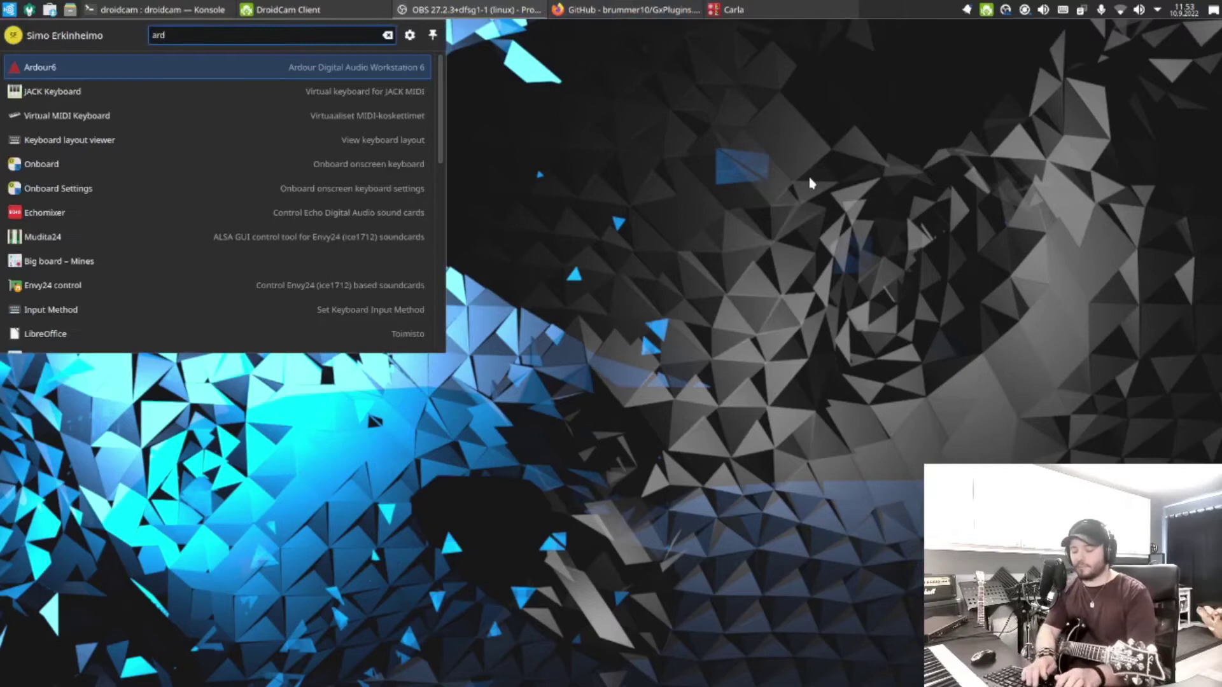
left_click(341, 67)
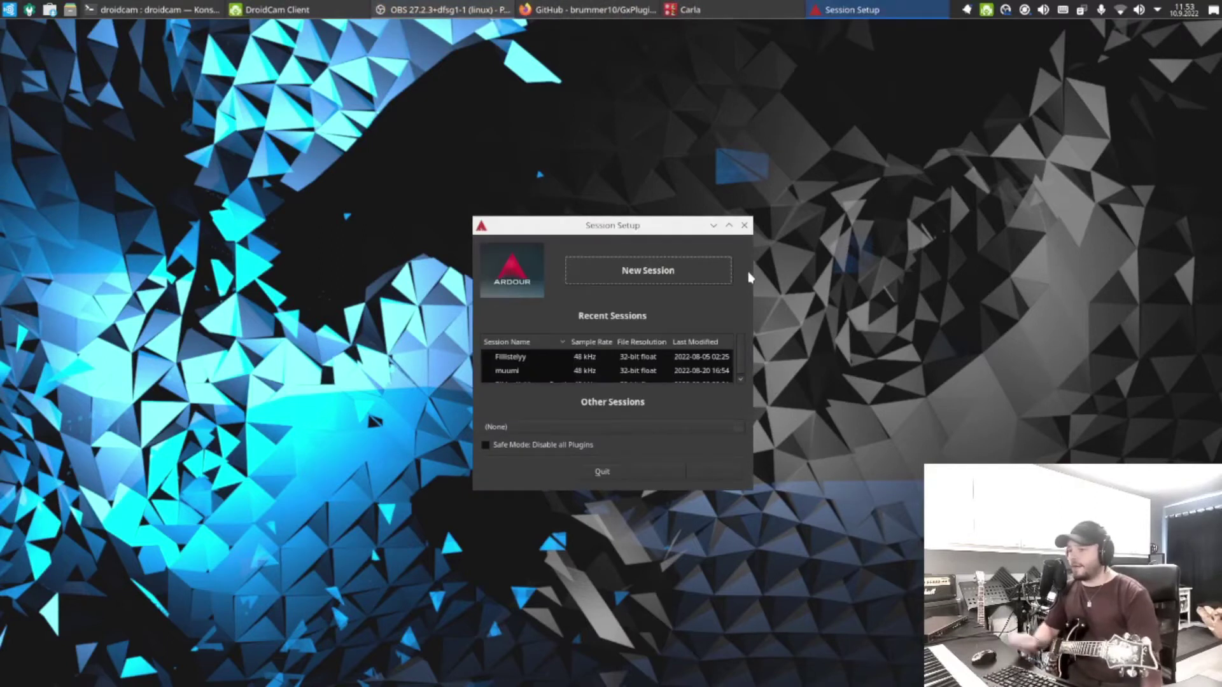
left_click(658, 272)
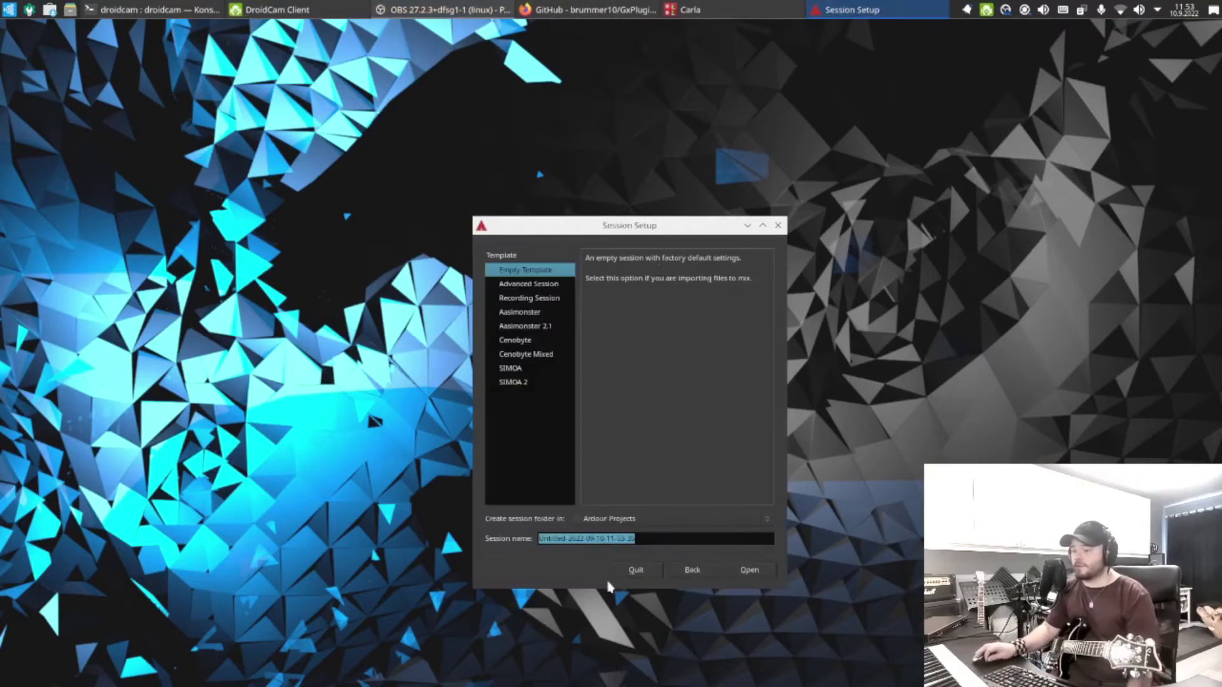
left_click(742, 574)
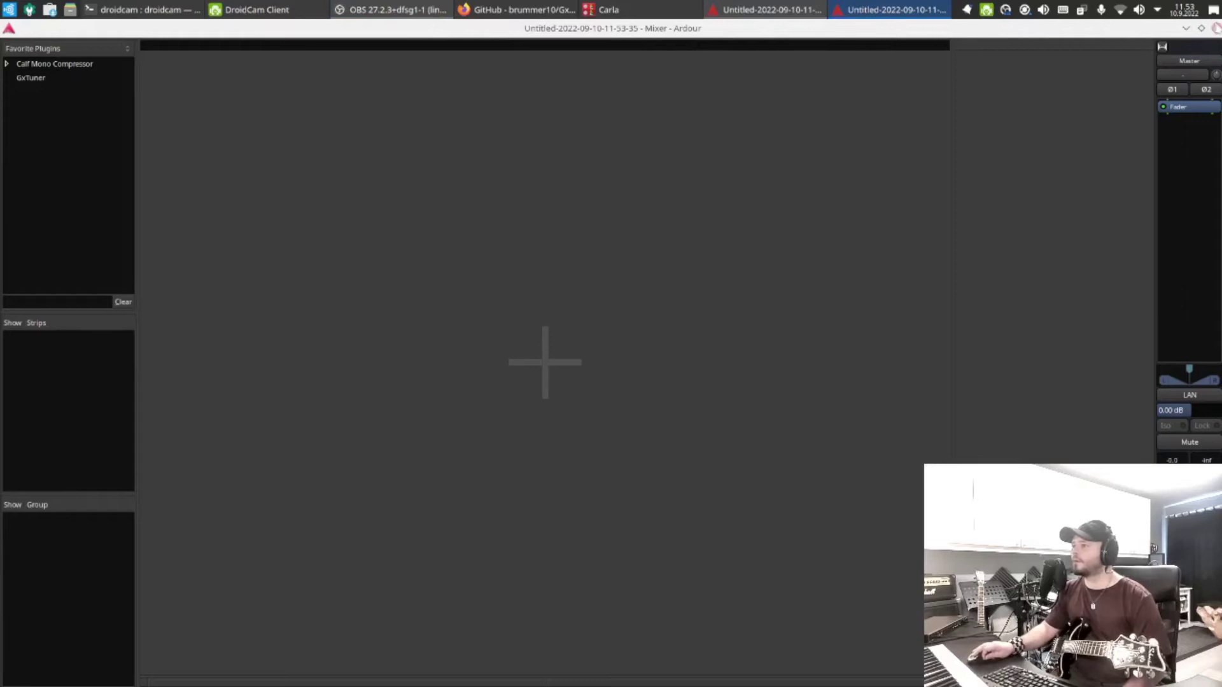
Close Ardour's Mixer window and select the Master track in the editor
left_click_drag(1146, 28, 836, 97)
left_click(884, 100)
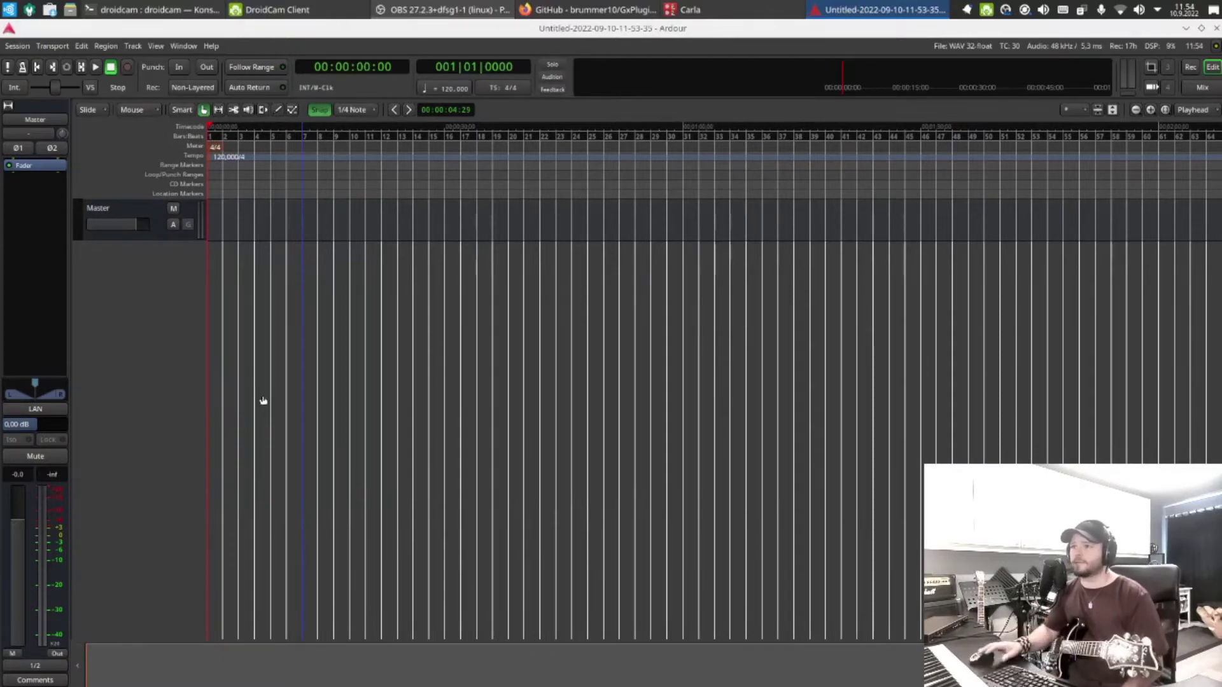
left_click(130, 214)
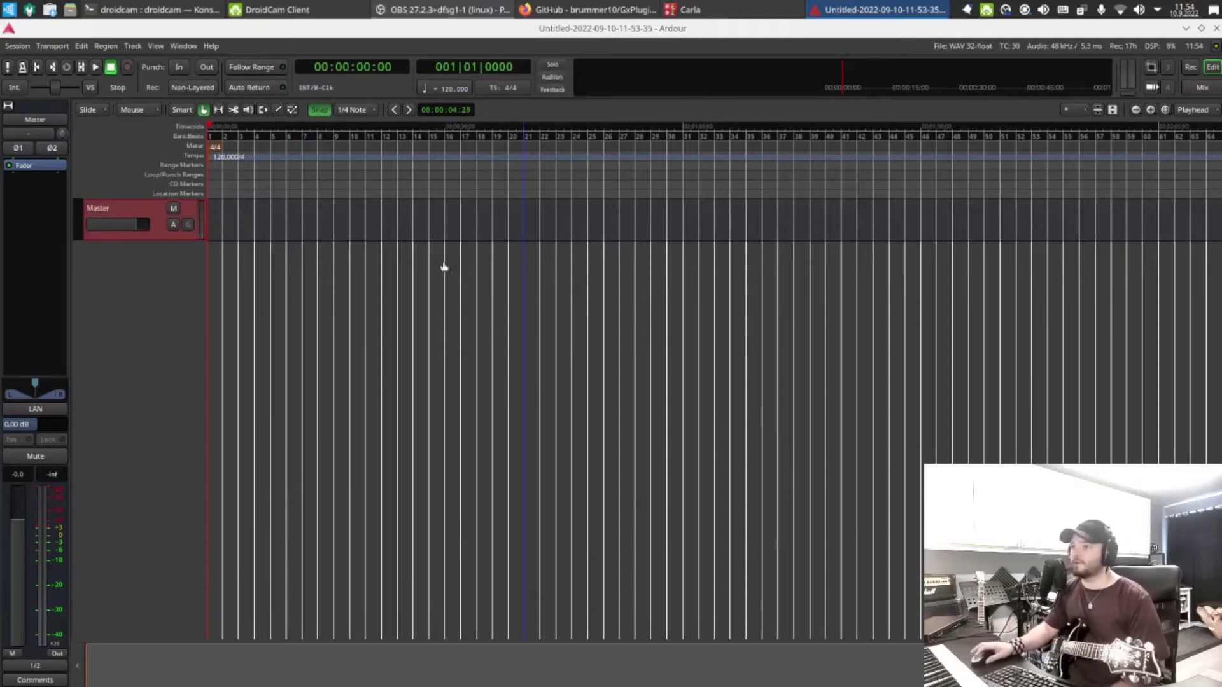
Reposition the ardour node and the system playback node in Carla's patchbay
left_click(687, 9)
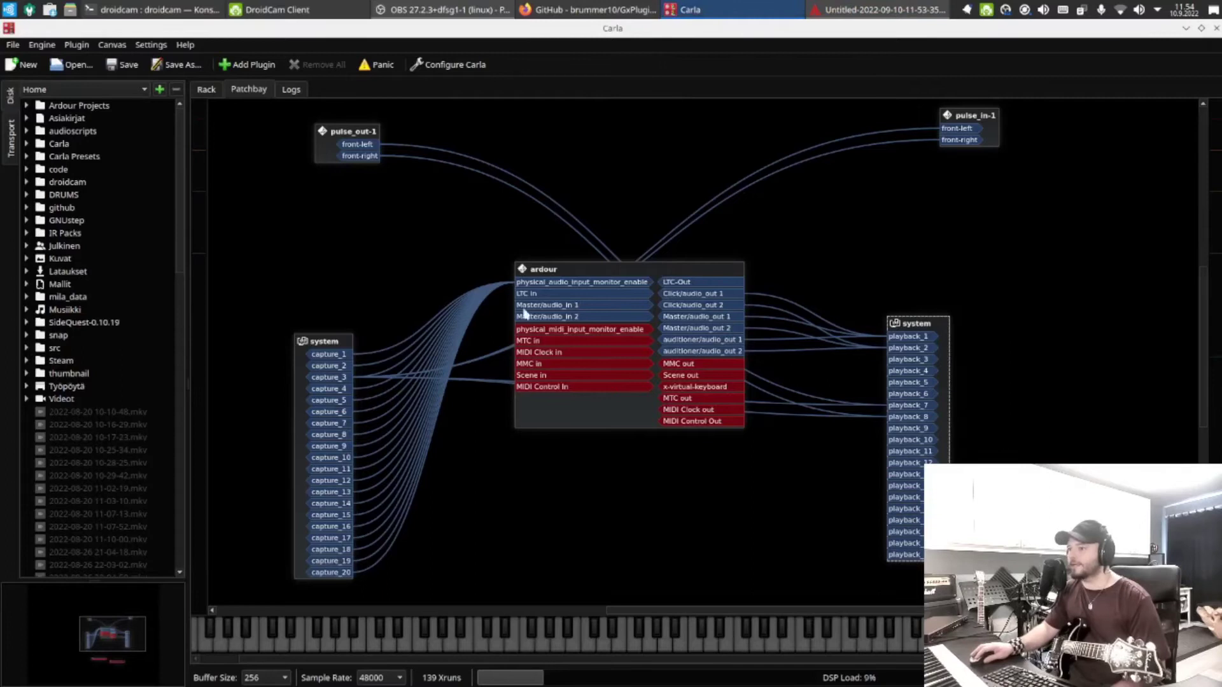
left_click_drag(589, 269, 561, 418)
left_click_drag(629, 388, 586, 438)
left_click_drag(946, 328, 1021, 269)
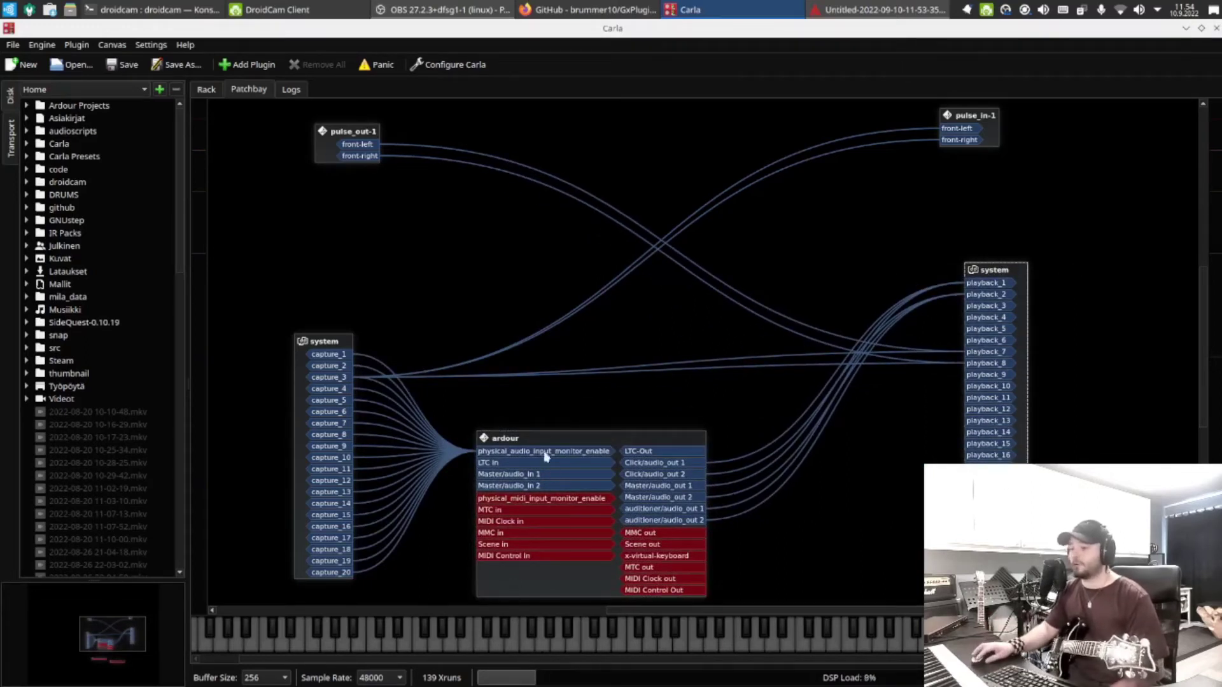
left_click_drag(573, 434, 592, 403)
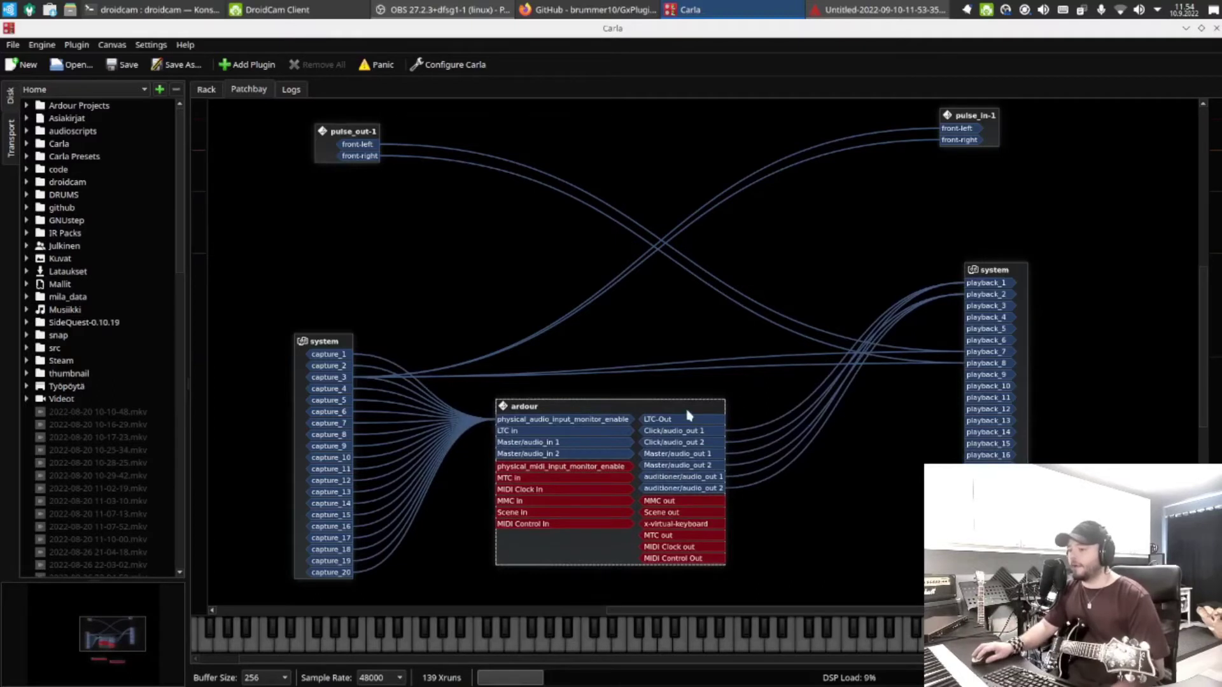
left_click_drag(687, 410, 669, 407)
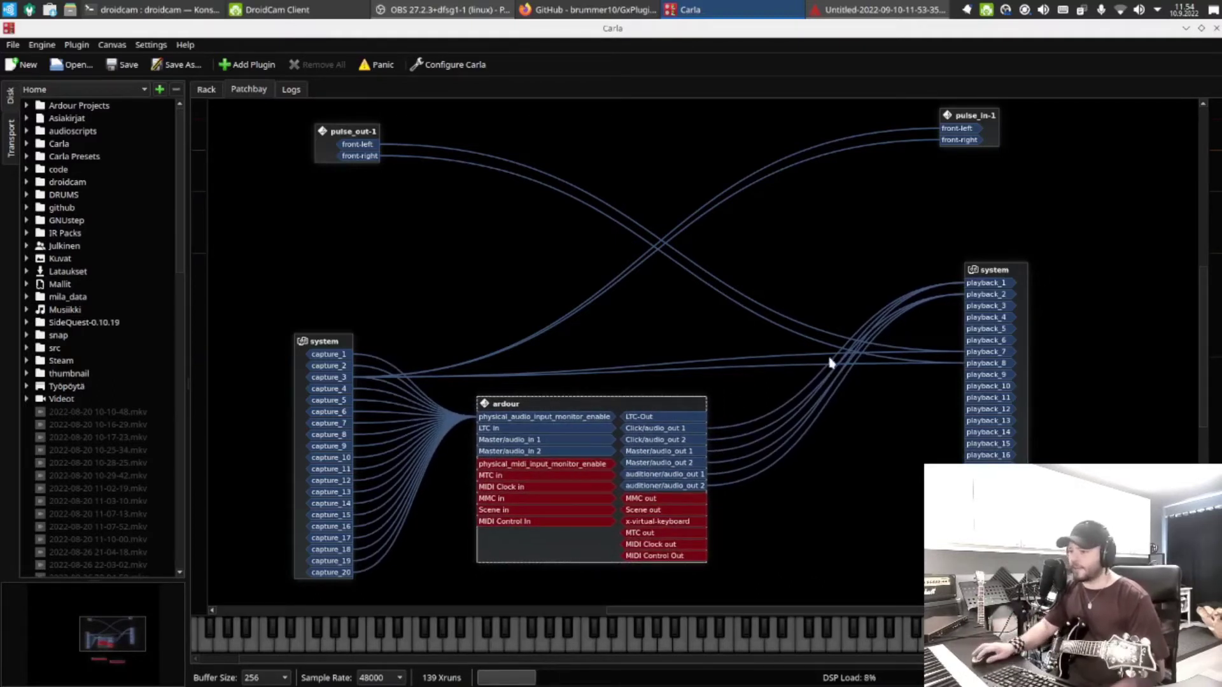
left_click(713, 441)
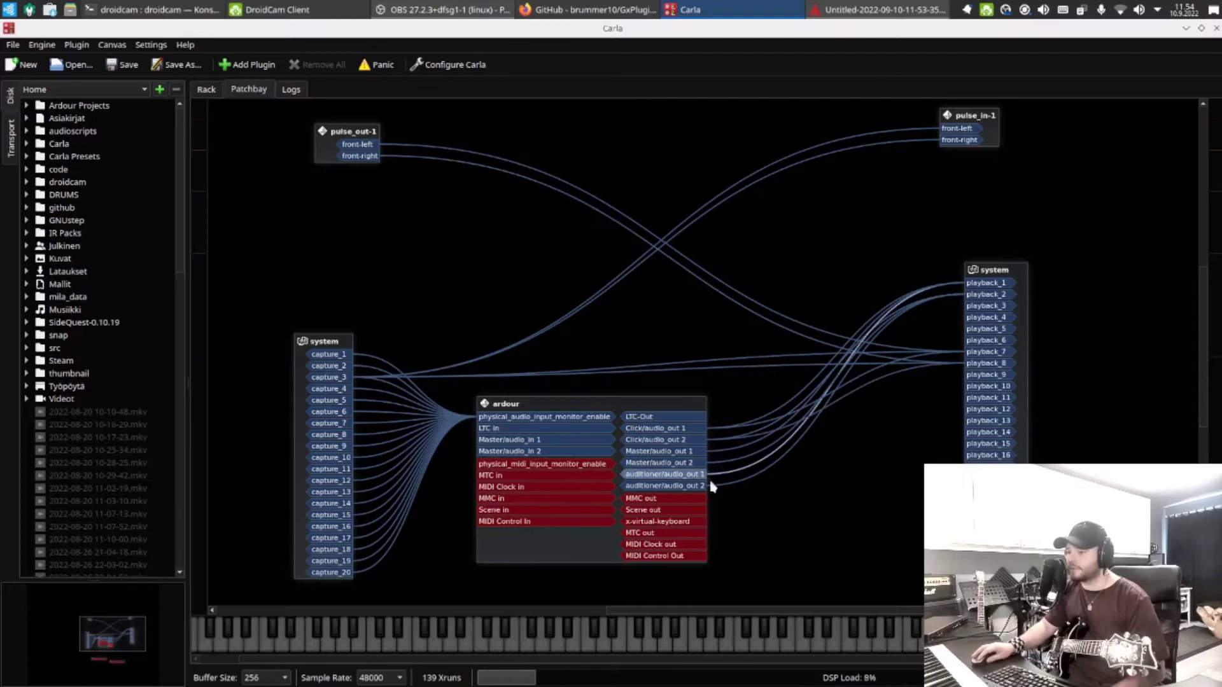
Wire Master outputs to playback_7/8, and Click and Master outputs to pulse_in-1
left_click_drag(689, 454, 993, 353)
left_click_drag(678, 468, 987, 364)
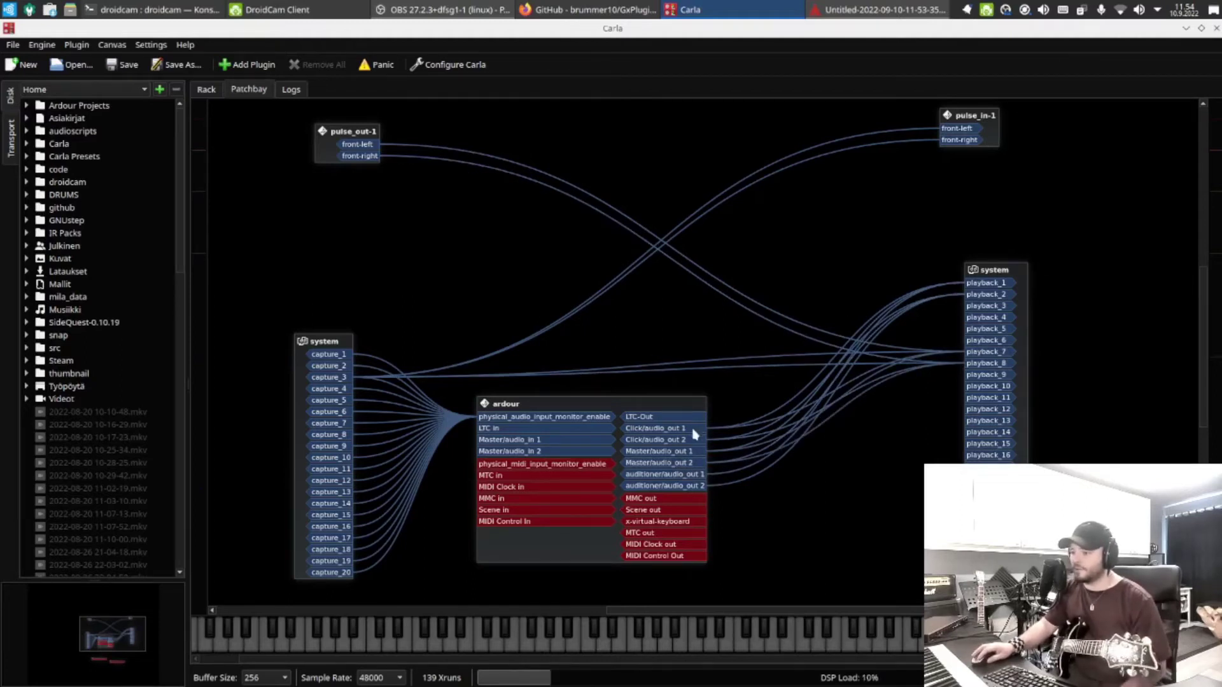
left_click_drag(693, 431, 957, 129)
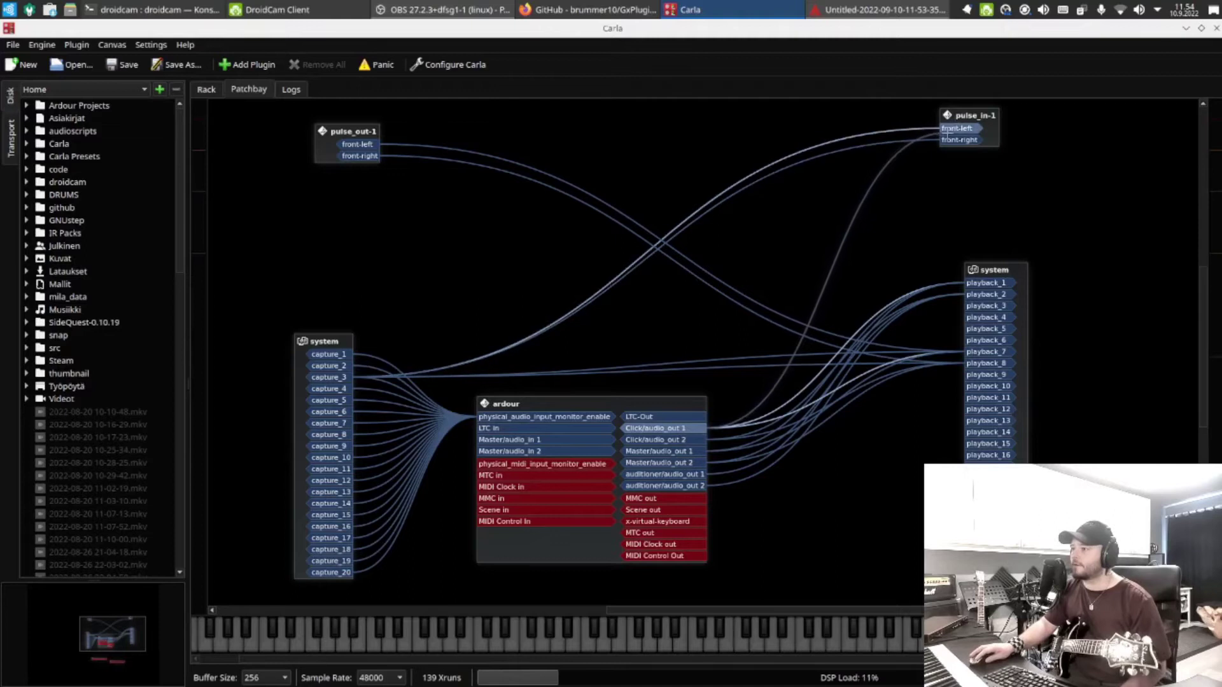
left_click_drag(697, 440, 959, 140)
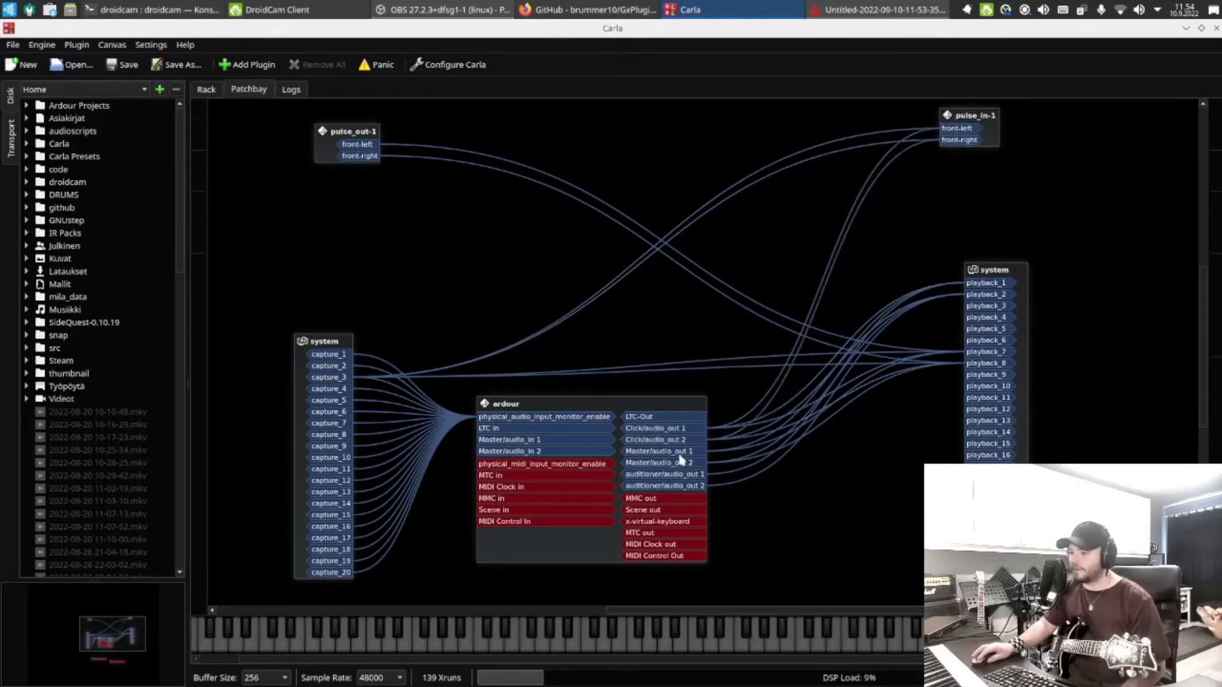
left_click_drag(680, 453, 954, 128)
left_click_drag(692, 463, 960, 140)
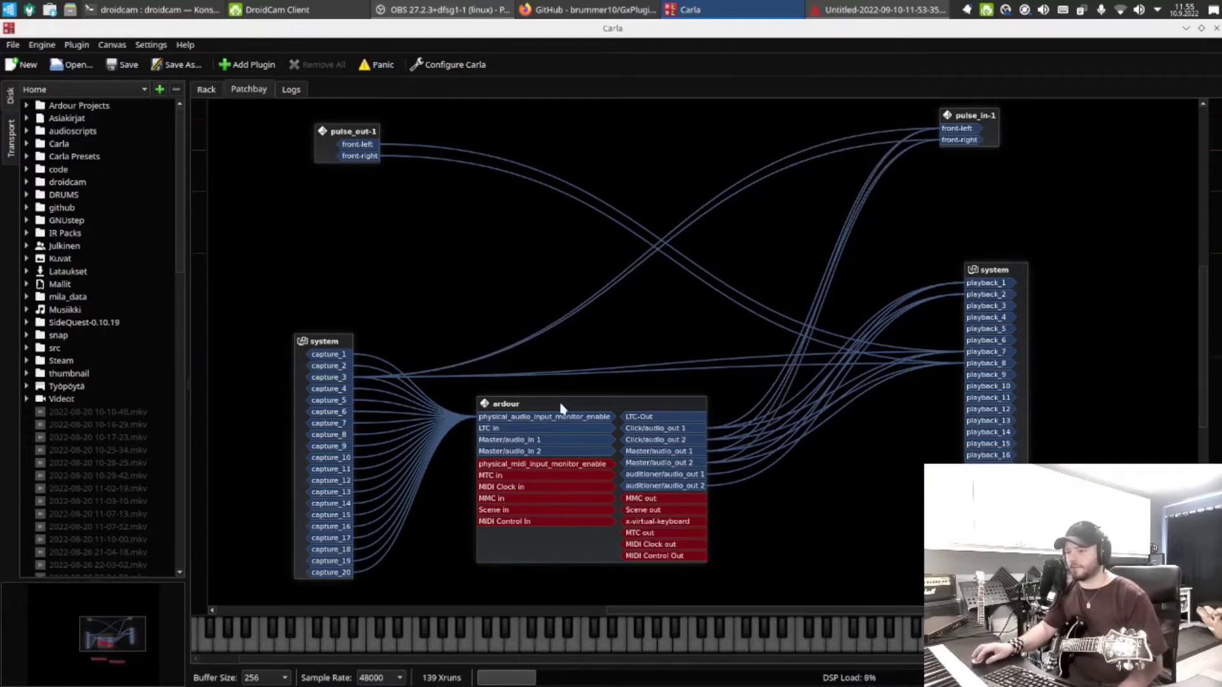
left_click_drag(560, 408, 591, 304)
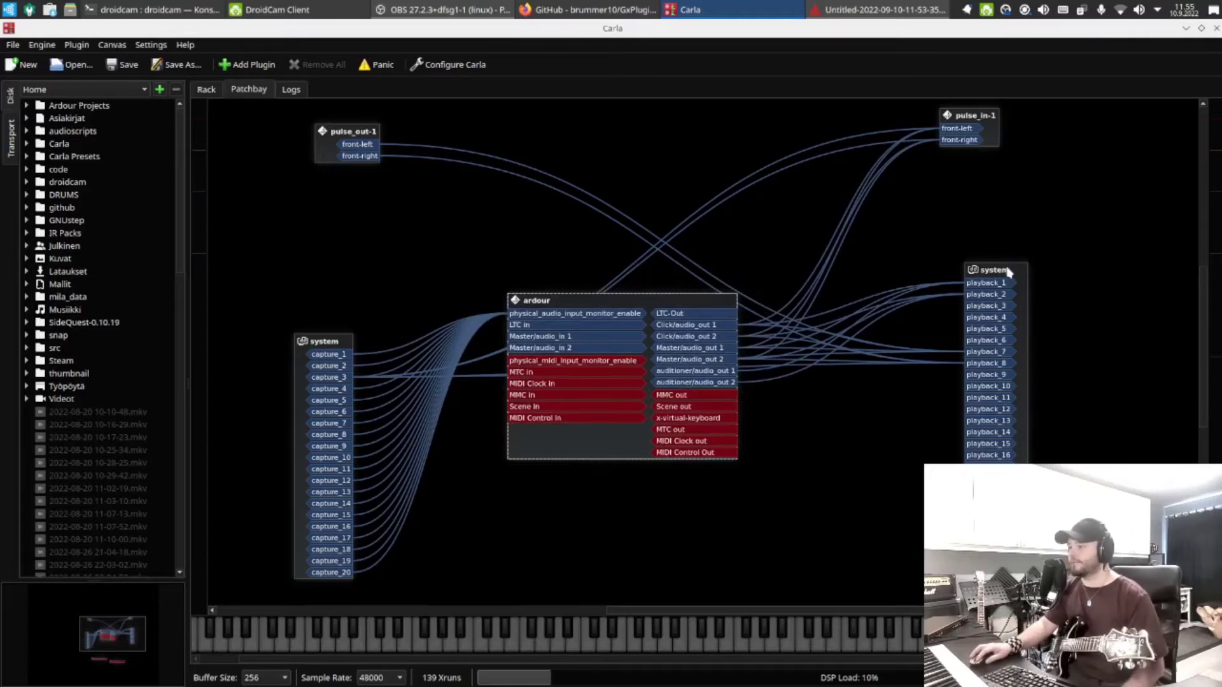
left_click_drag(1003, 268, 1036, 304)
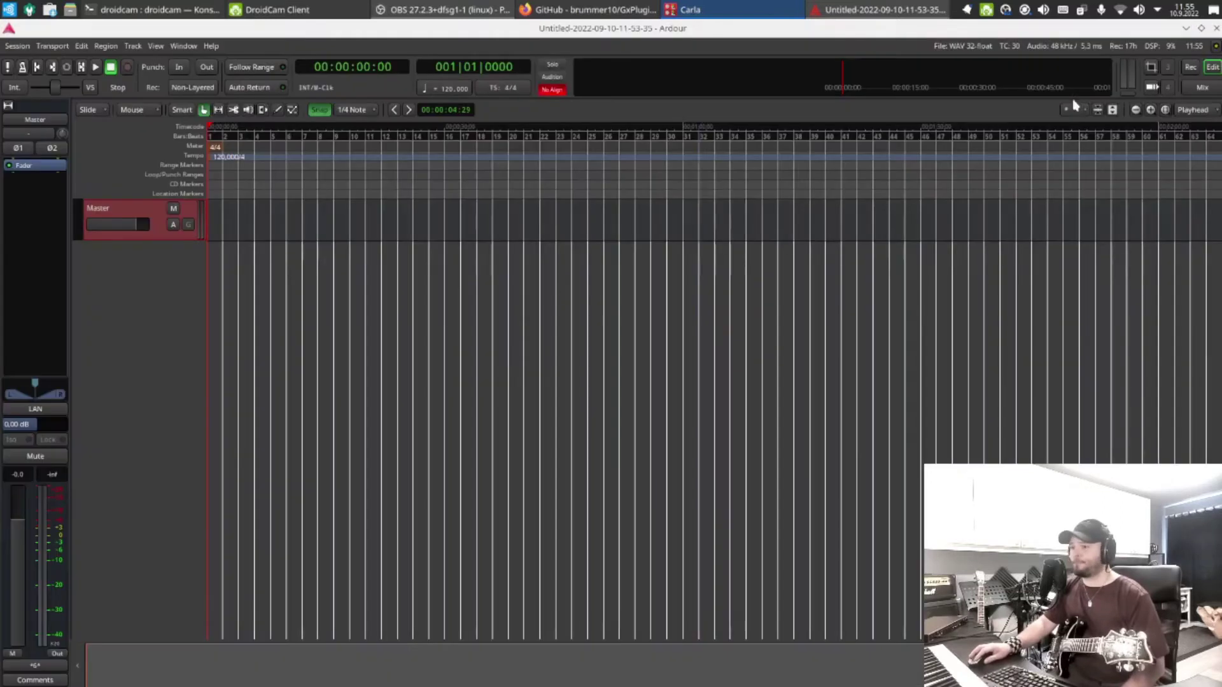
Add a mono audio track named Guitar via Track > Add Track, Bus or VCA
left_click(1185, 28)
left_click(131, 367)
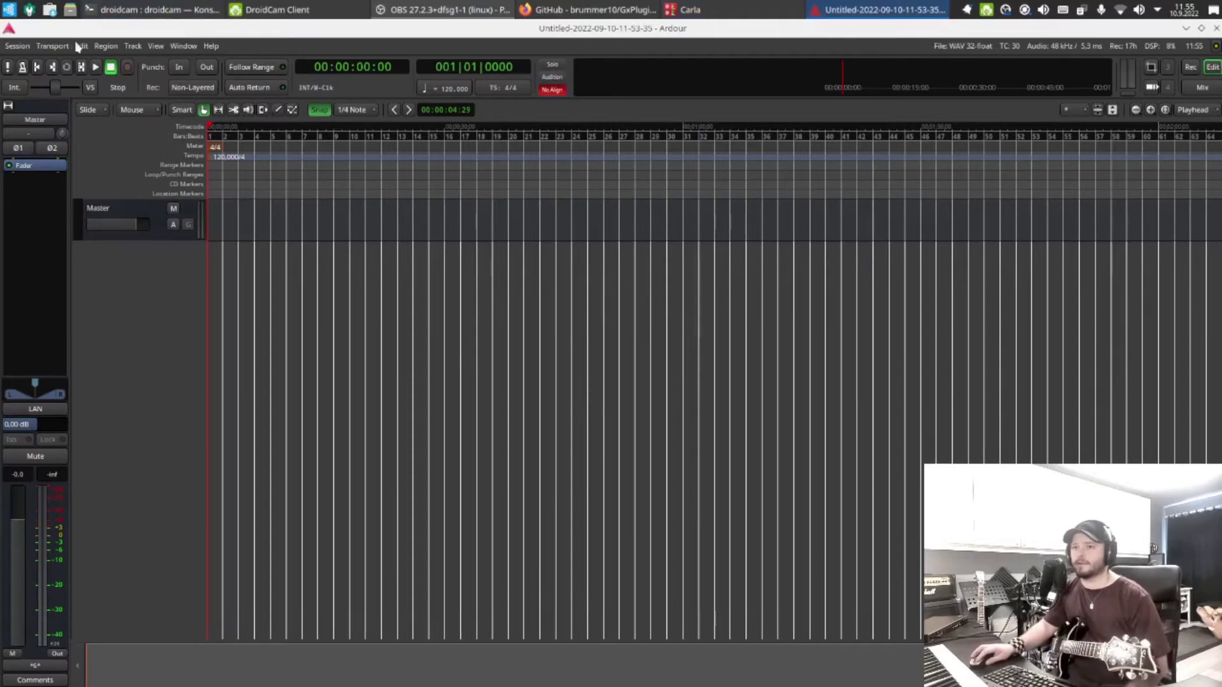
left_click(134, 46)
left_click(143, 62)
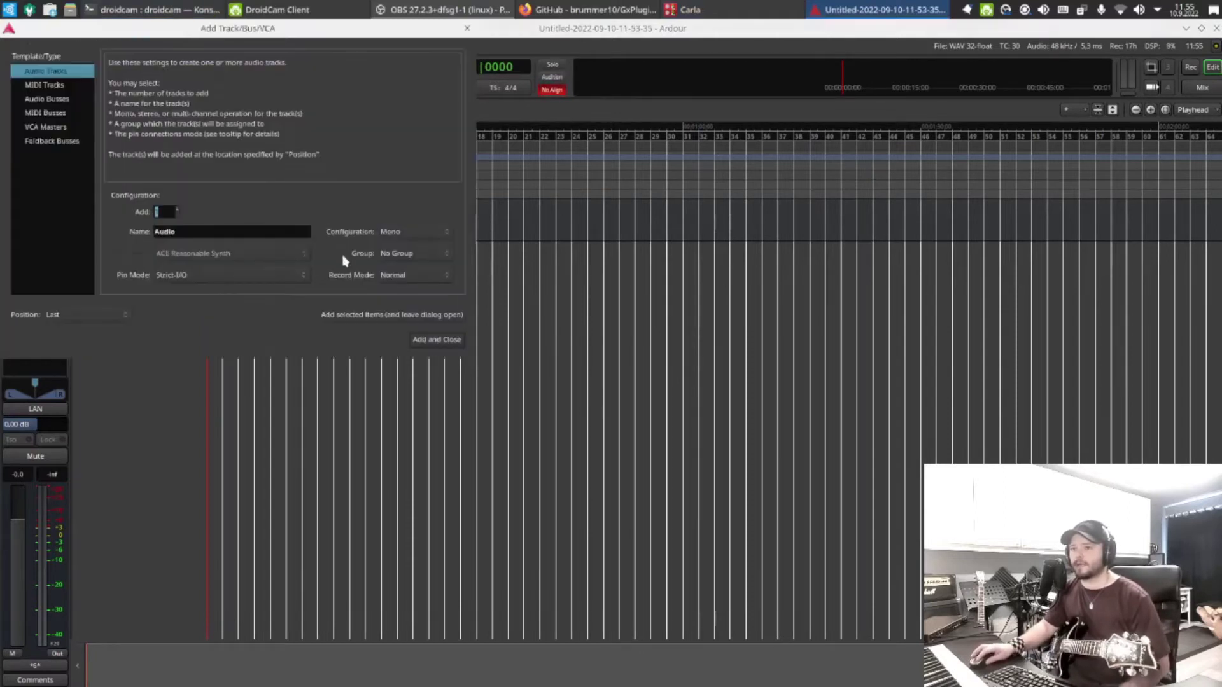
double_click(199, 236)
type("Guitar")
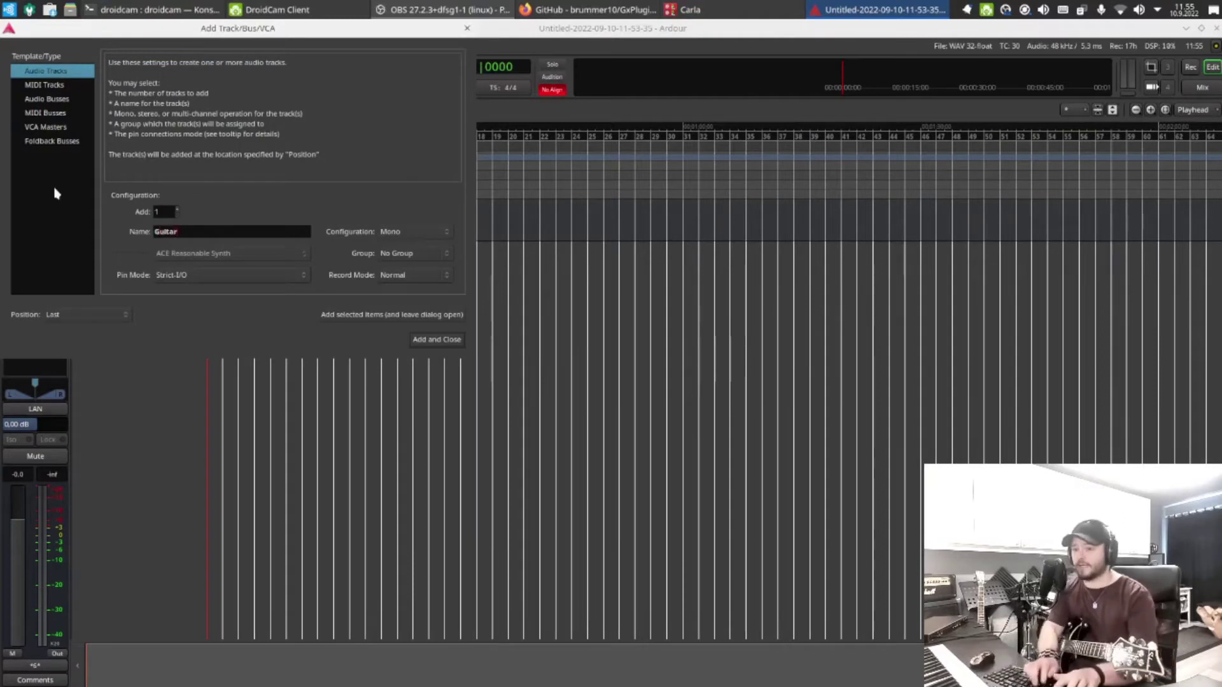
left_click(434, 343)
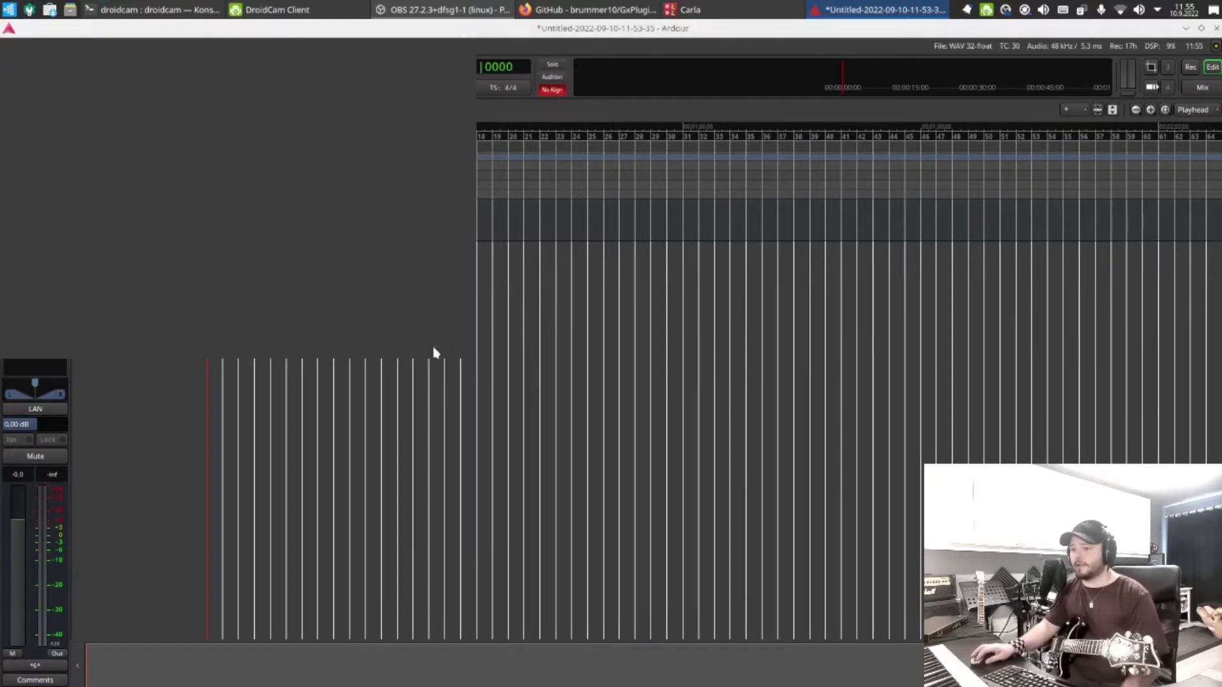
left_click(333, 313)
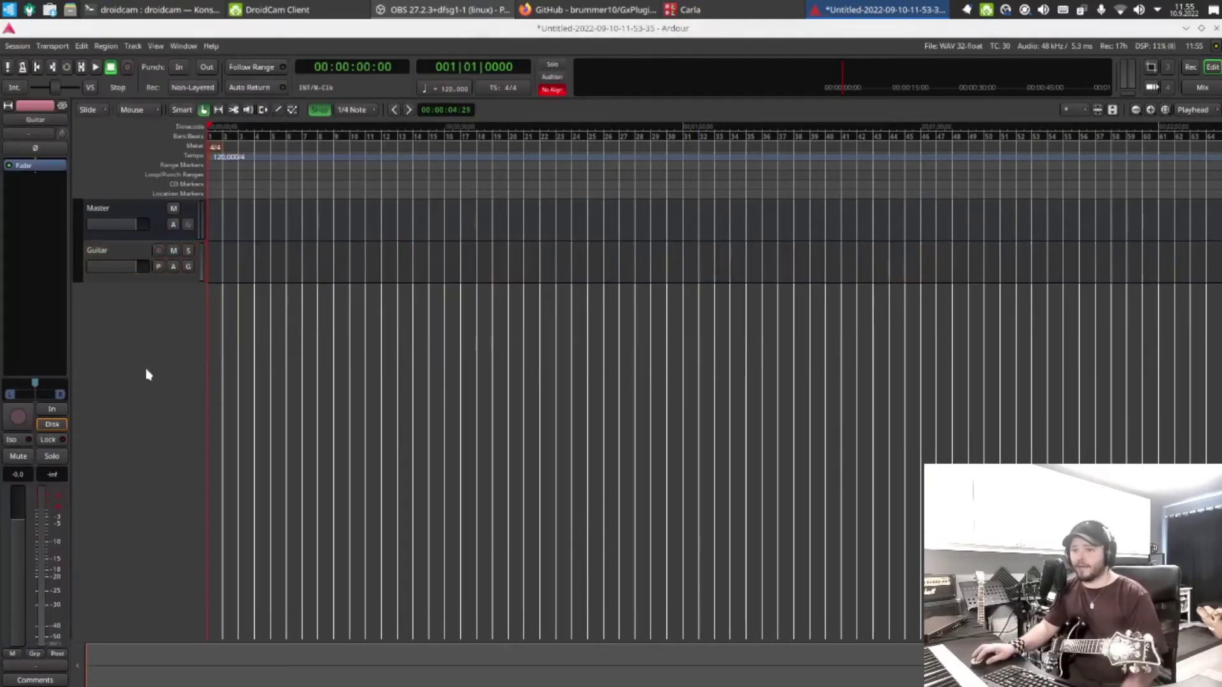
left_click(117, 252)
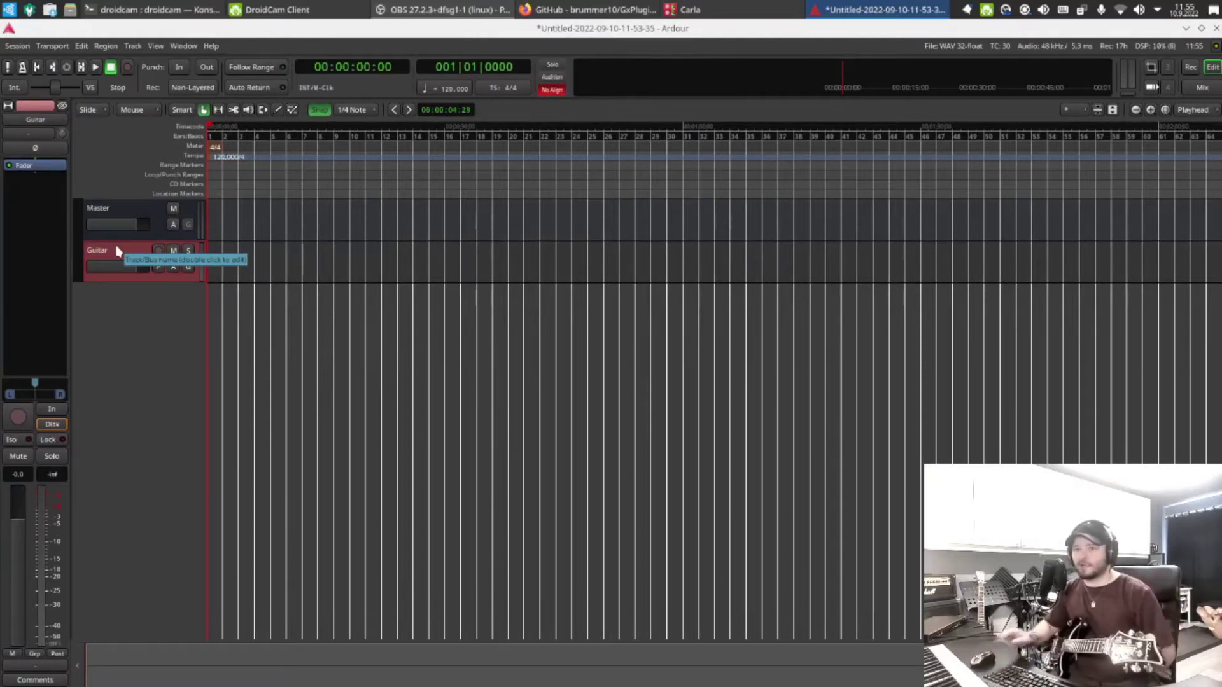
Set the Guitar track's input to in 1, monitoring to In, and output to Master
left_click(42, 134)
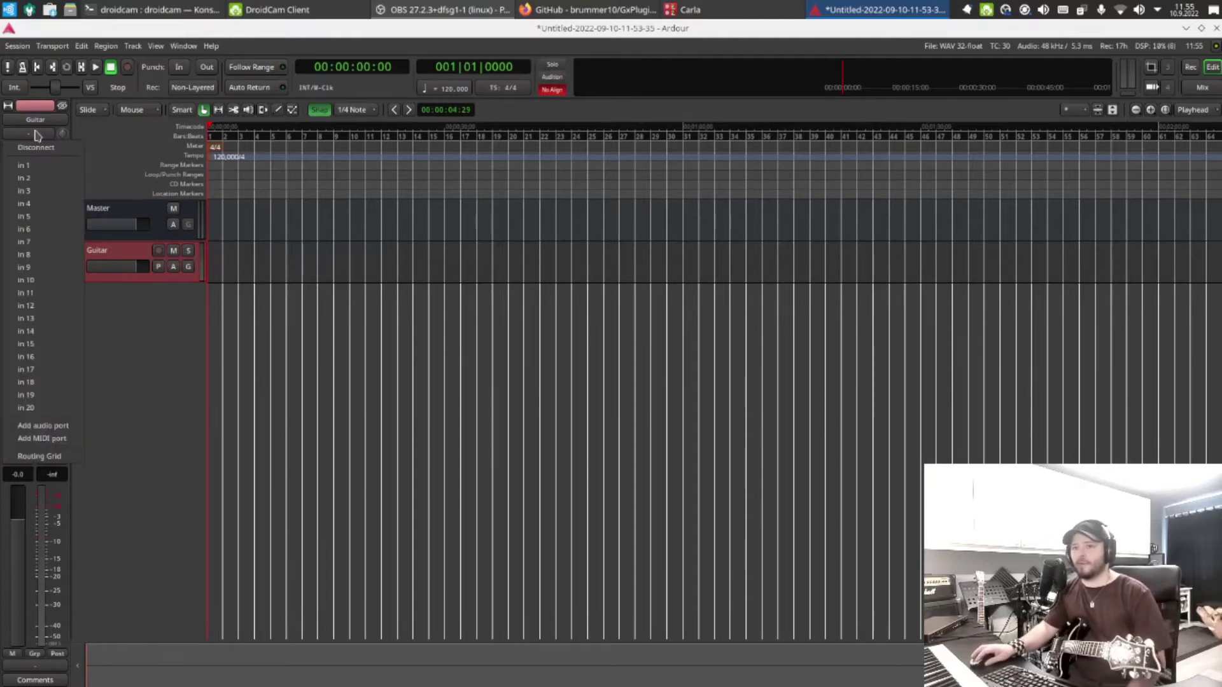
left_click(46, 167)
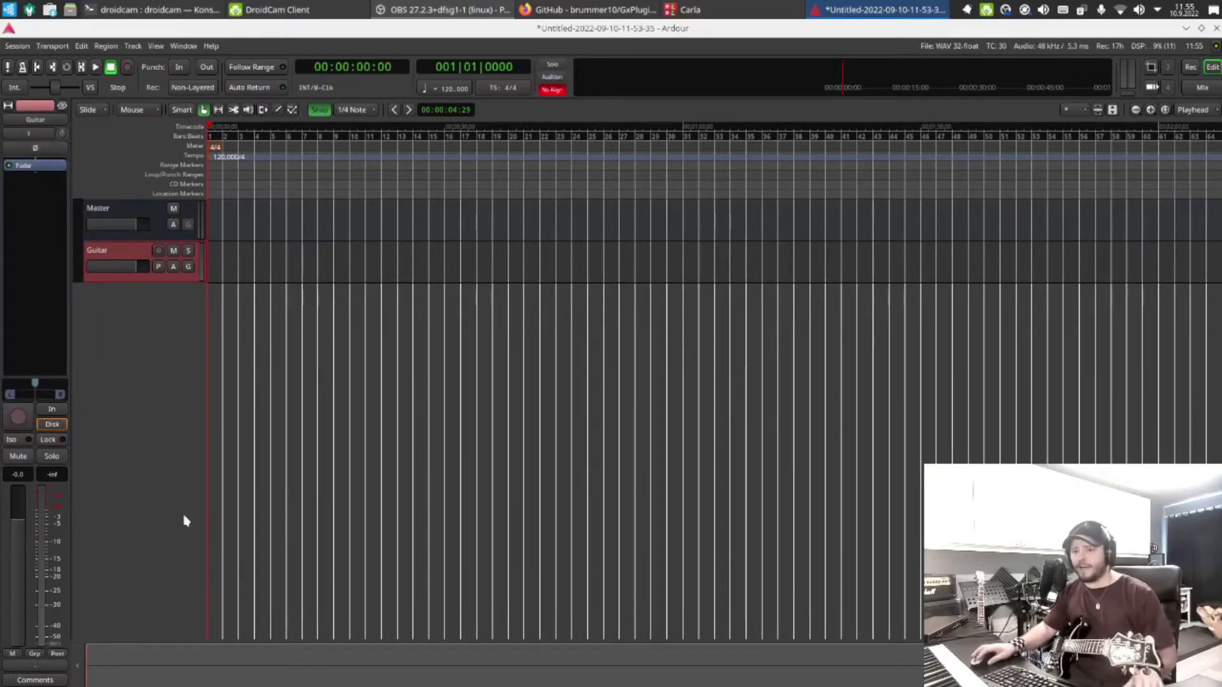
left_click(50, 411)
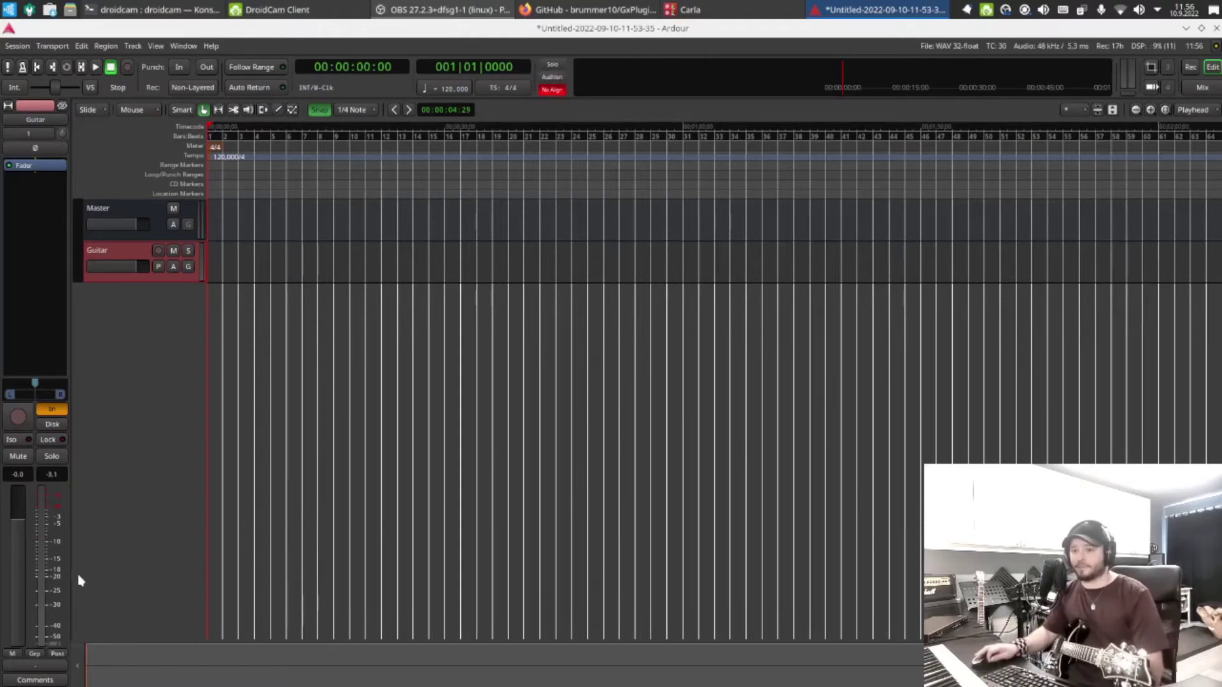
left_click(33, 666)
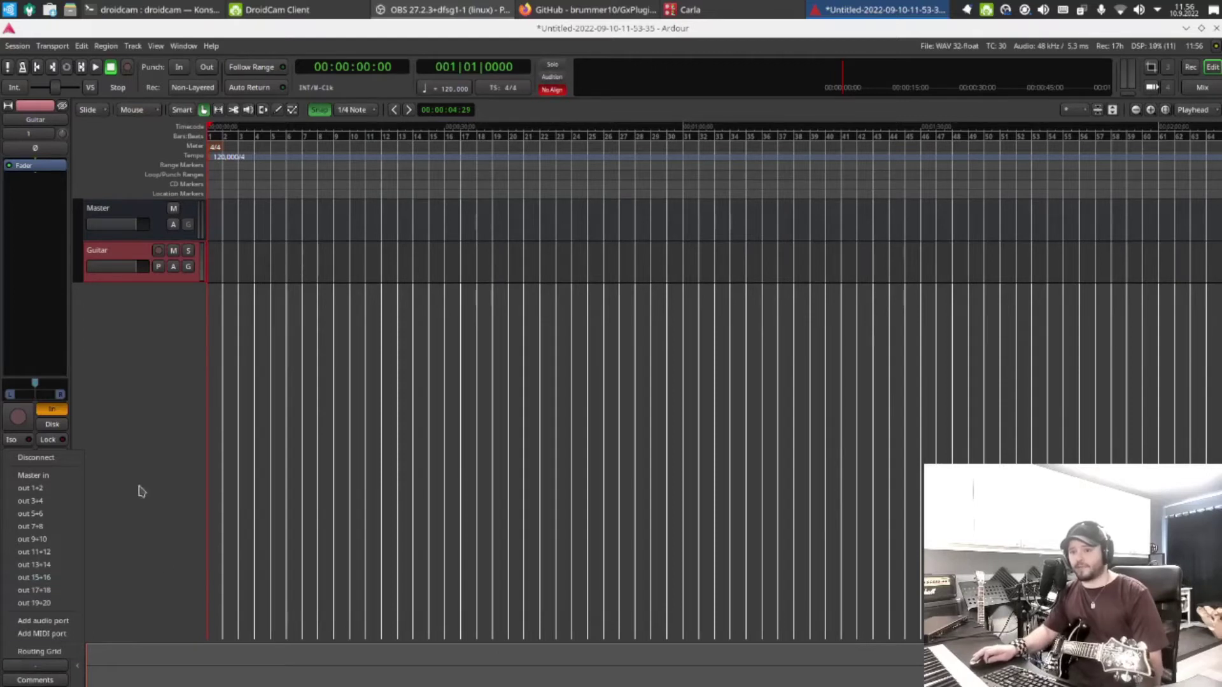
left_click(48, 481)
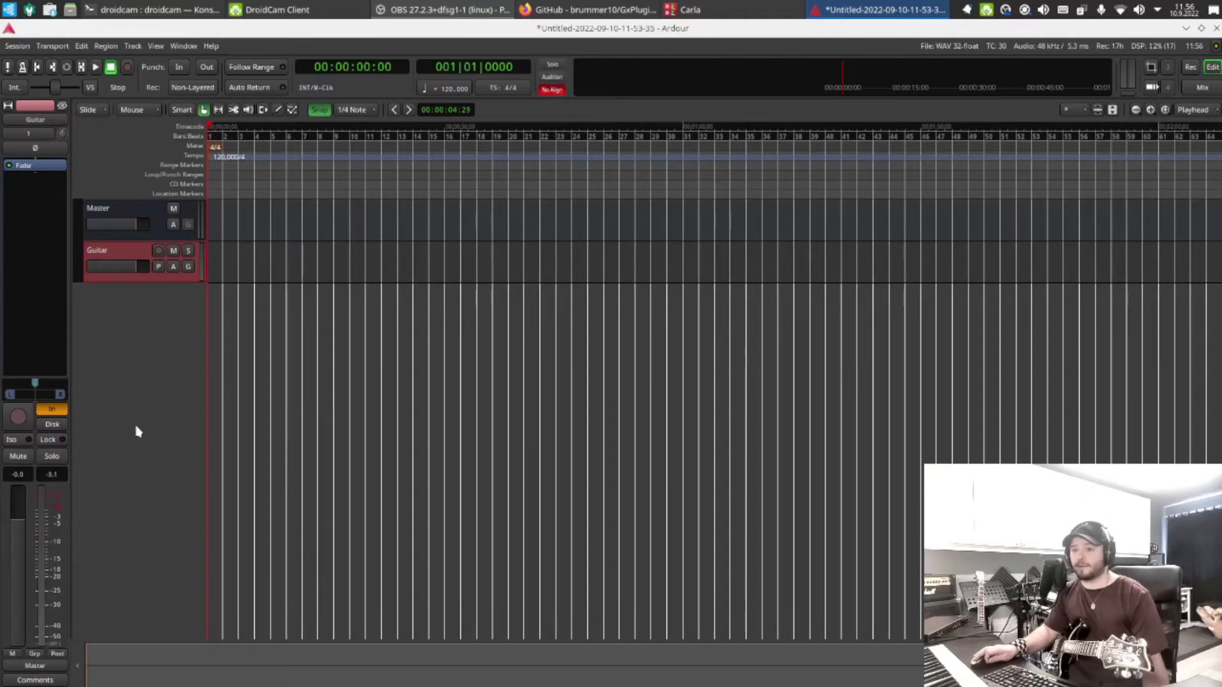
left_click(137, 430)
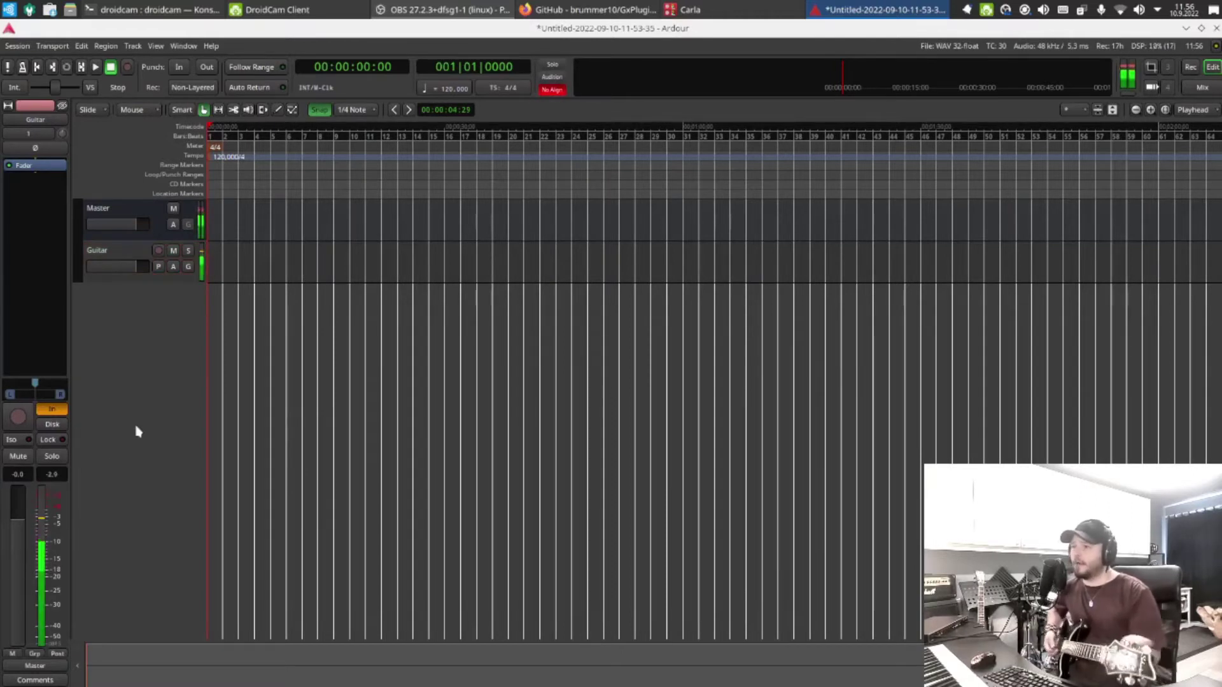
Inspect the ardour node in Carla's patchbay, then minimise Carla back to Ardour
left_click(690, 8)
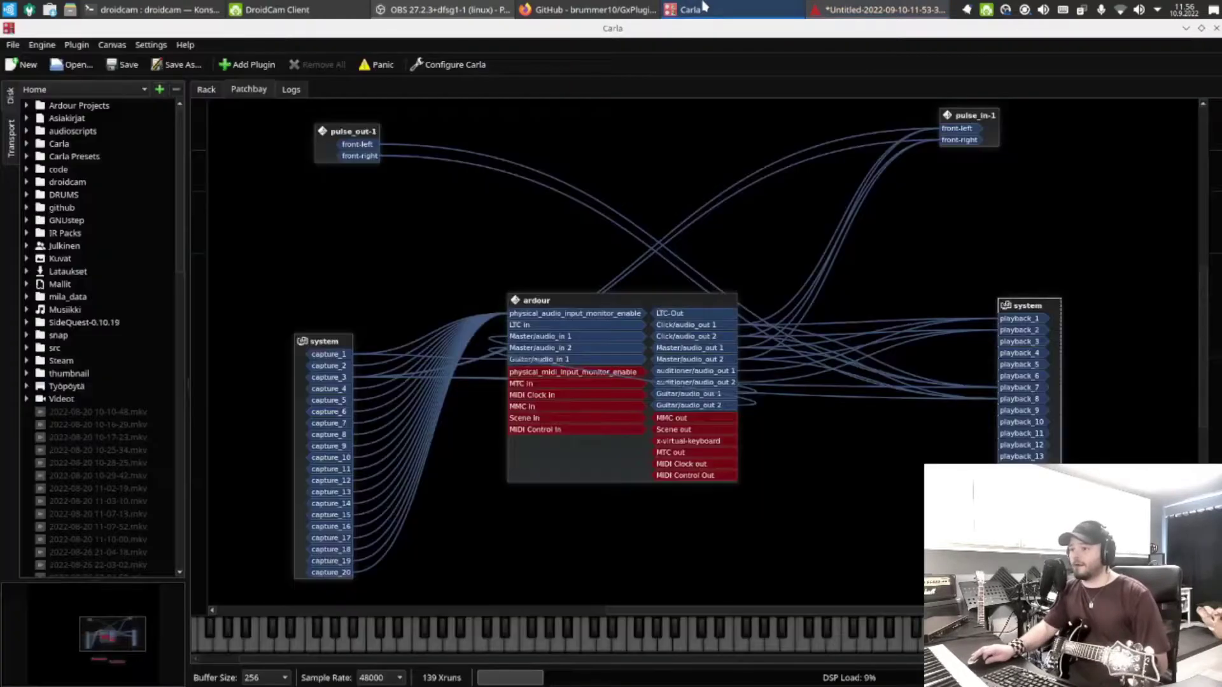
left_click_drag(581, 319, 578, 363)
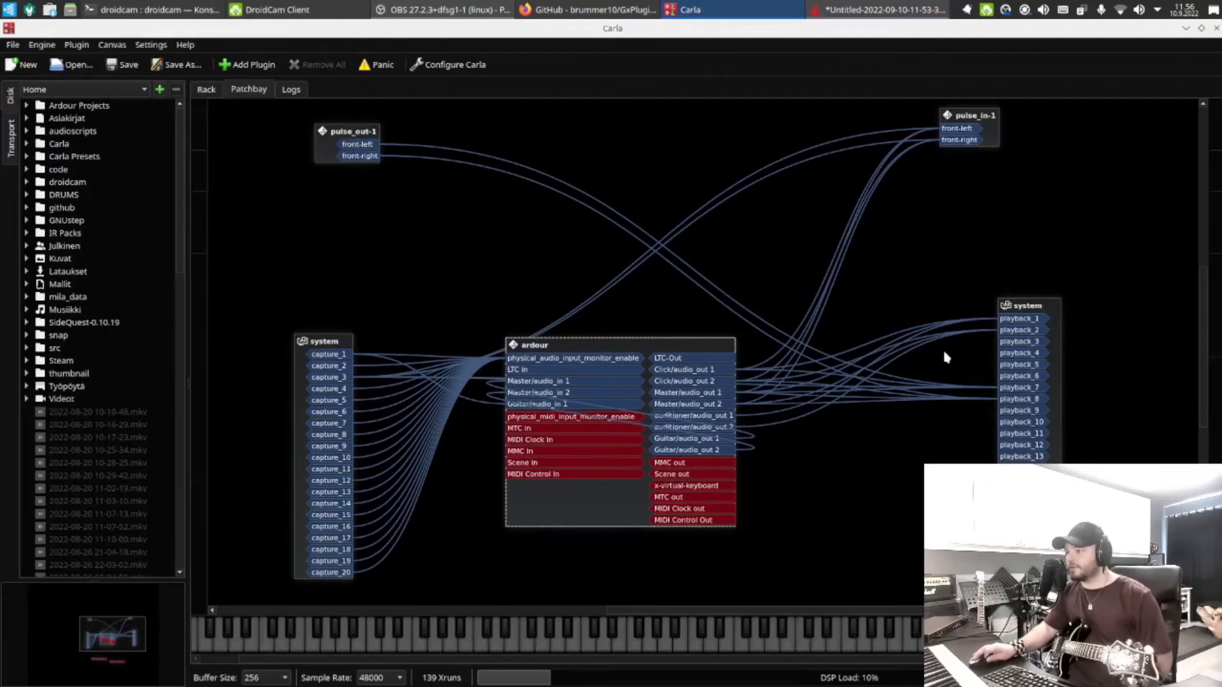
left_click_drag(658, 359, 667, 312)
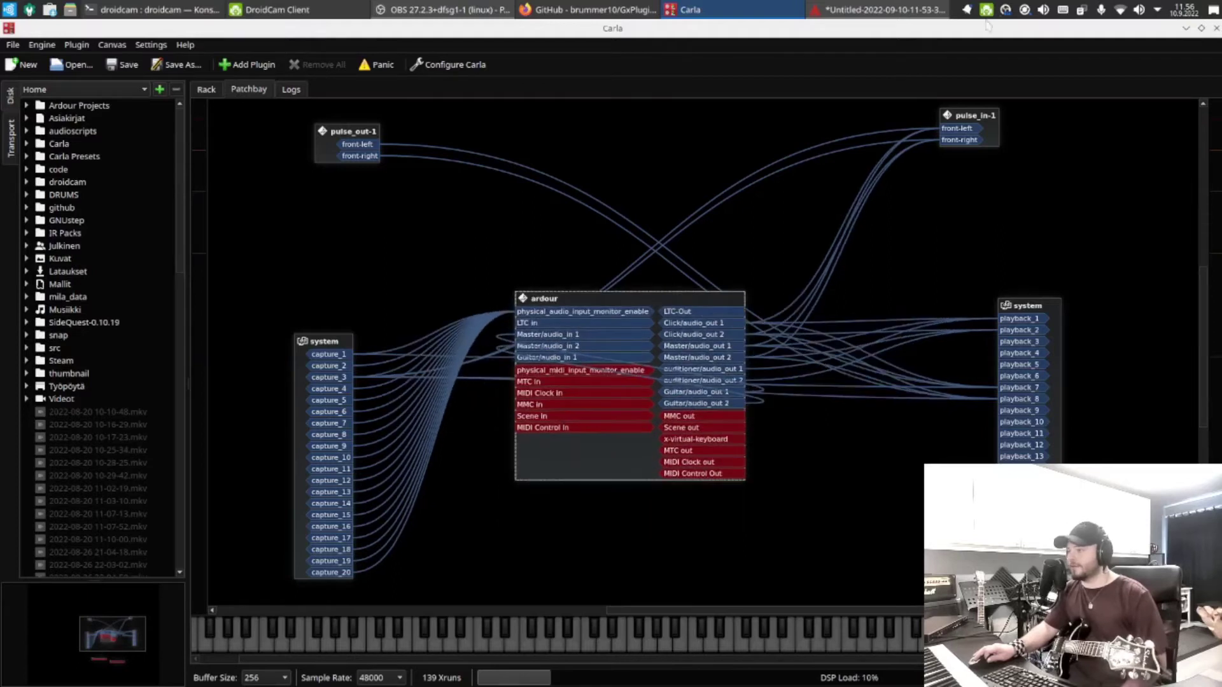
left_click(1186, 28)
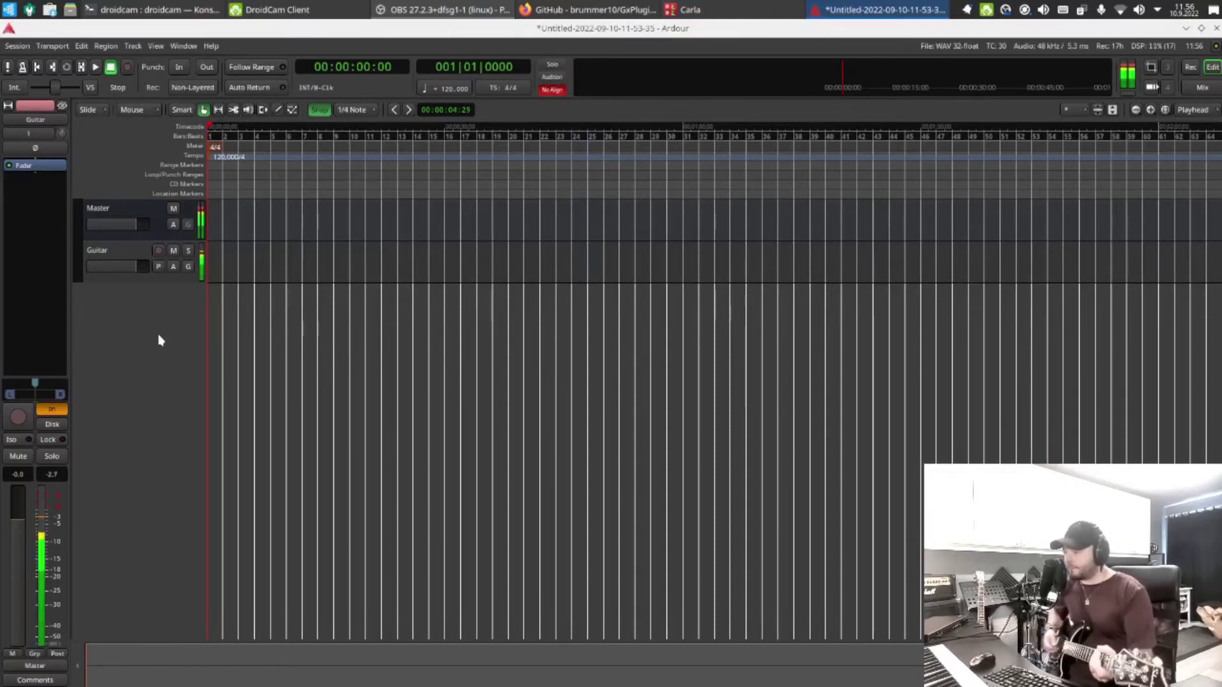
Open the Guitar track's plugin selector and look up GxTuner
double_click(44, 226)
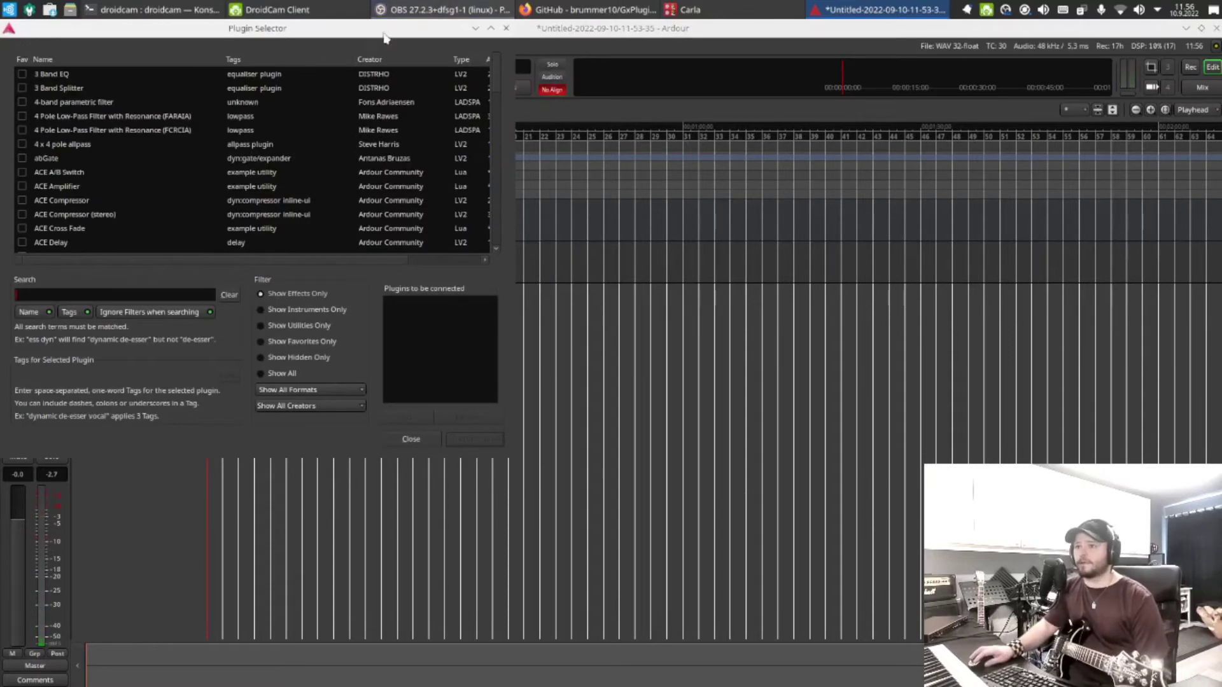
left_click_drag(445, 53, 924, 145)
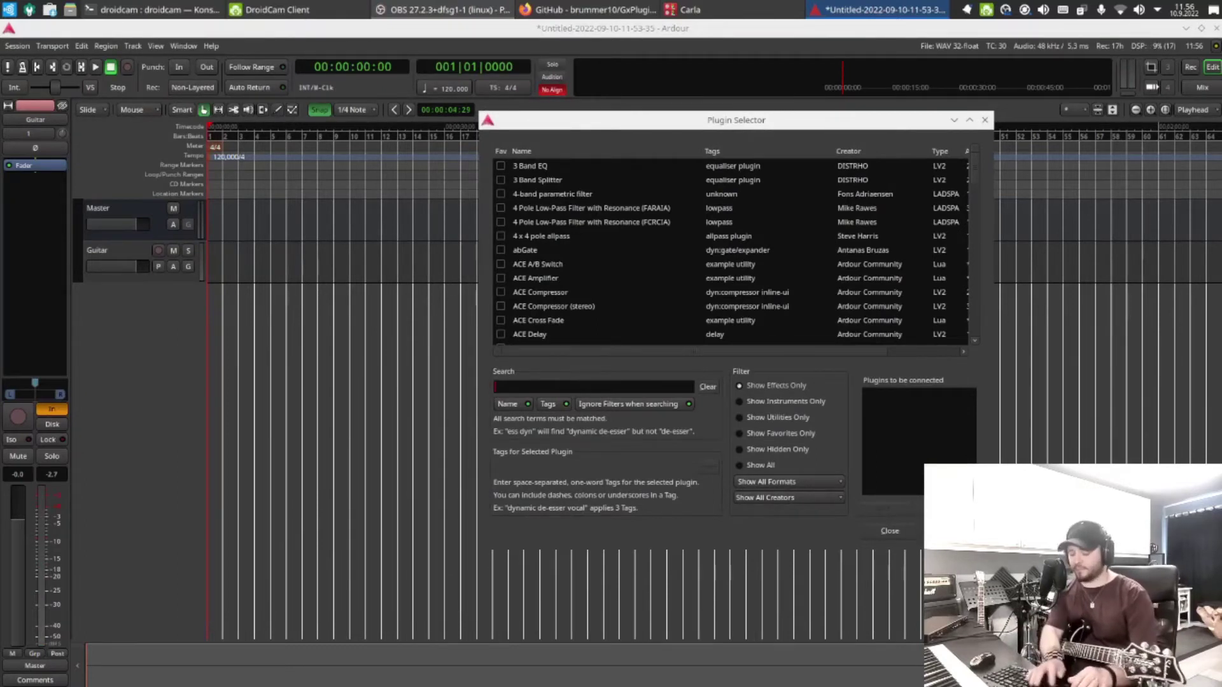
type("gxtu")
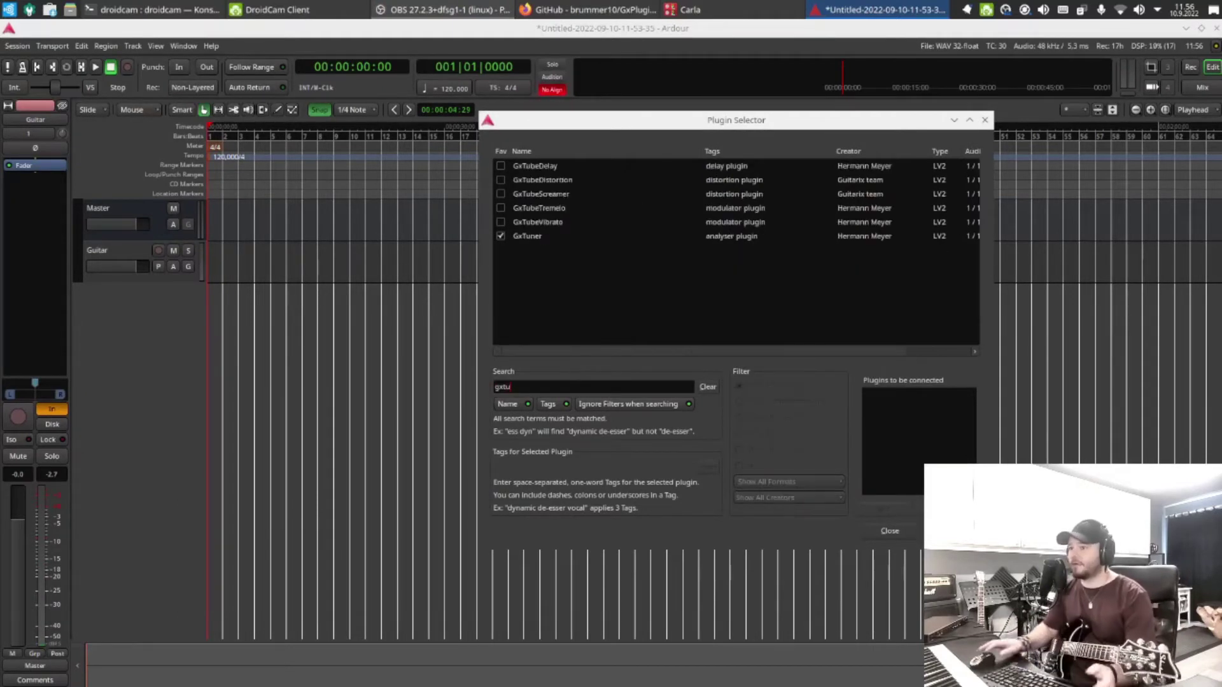
left_click(535, 236)
double_click(546, 384)
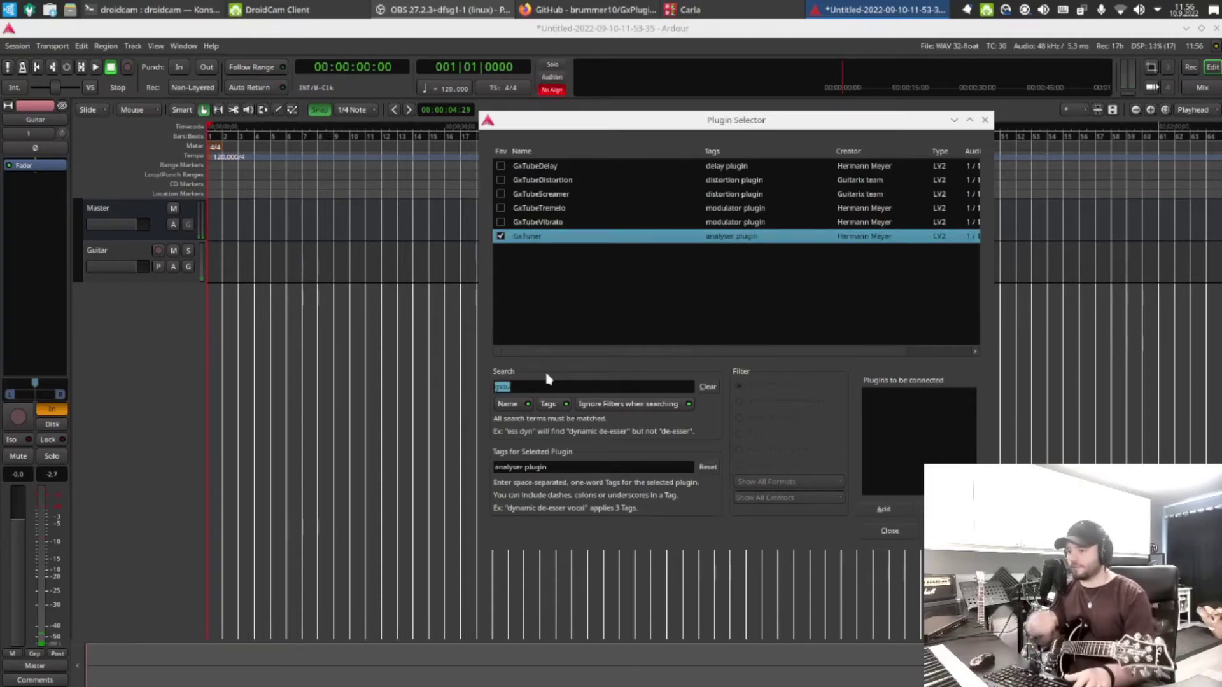
key("BackSpace")
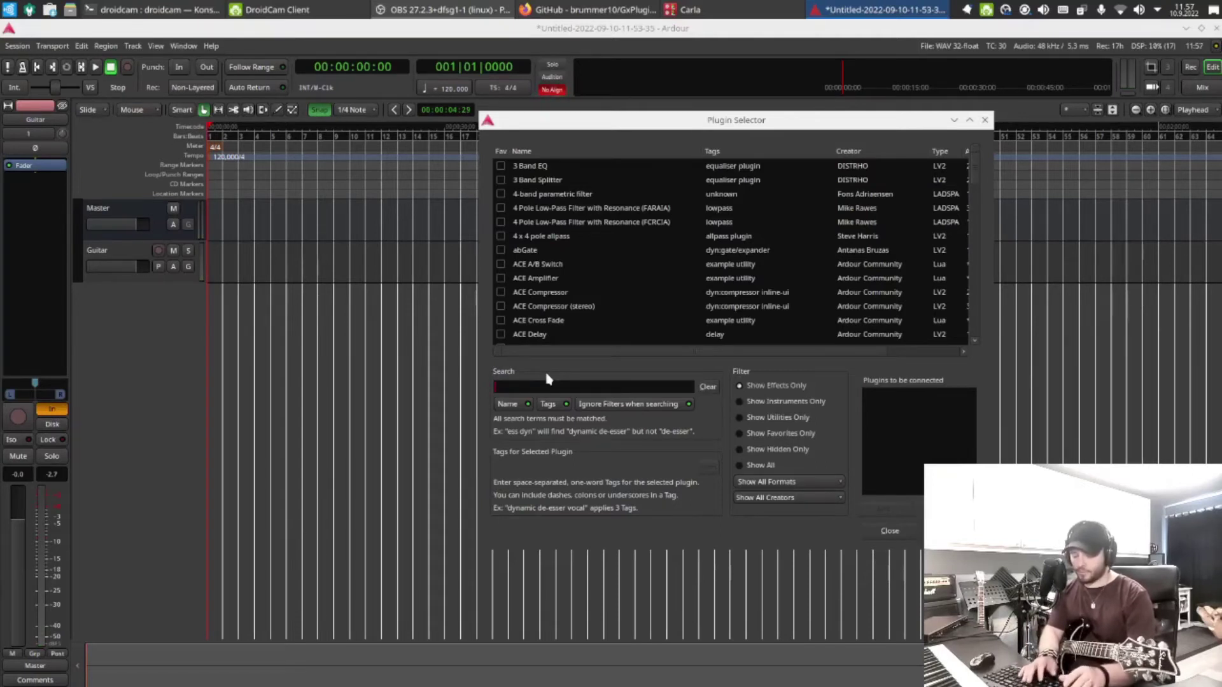
Queue the Calf Compressor and GxCreamMachine plugins in the selector
type("calf")
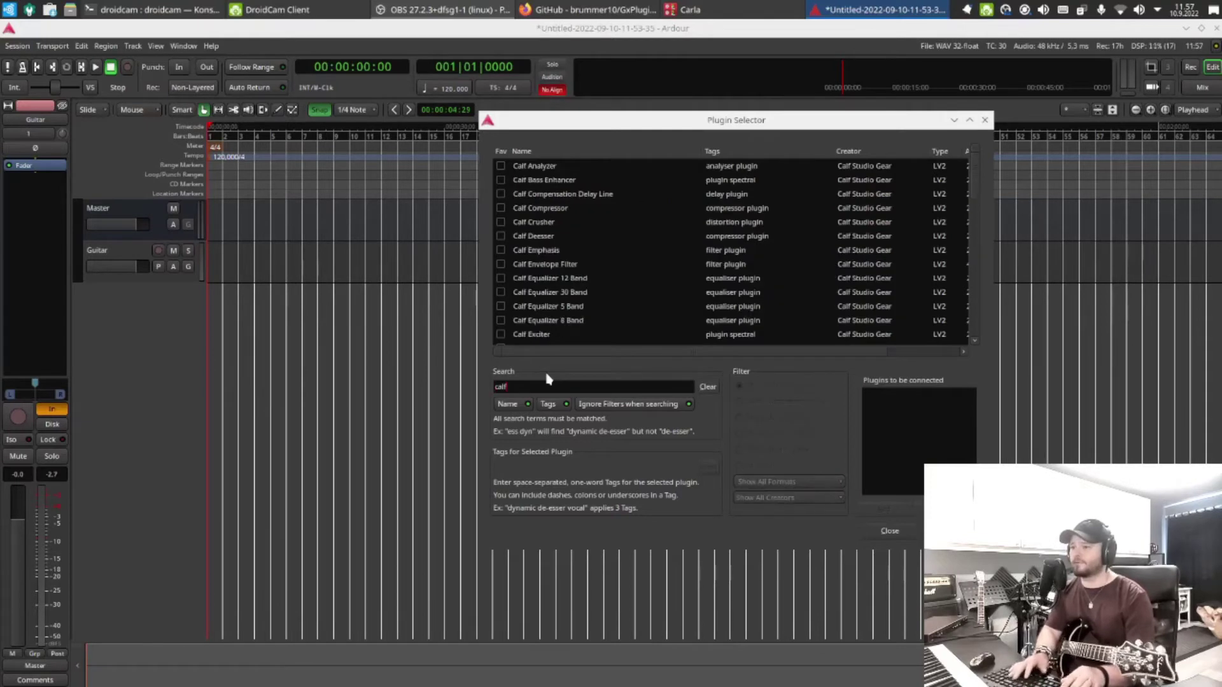
left_click(550, 212)
double_click(551, 212)
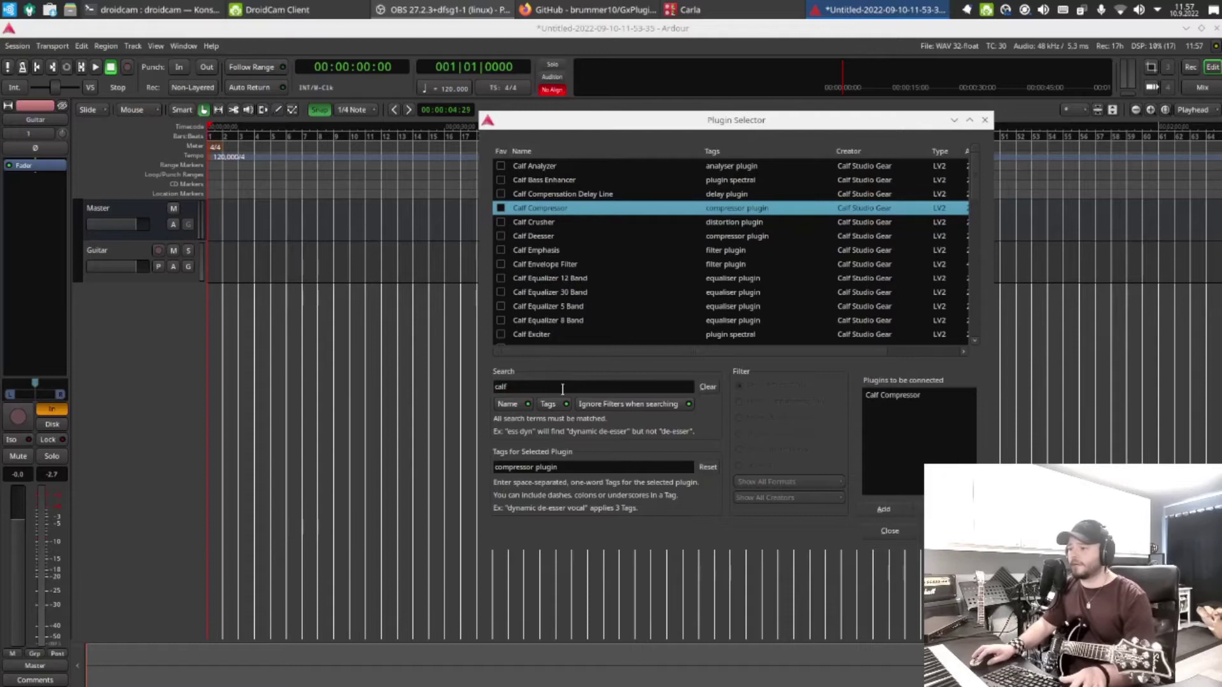
key("BackSpace")
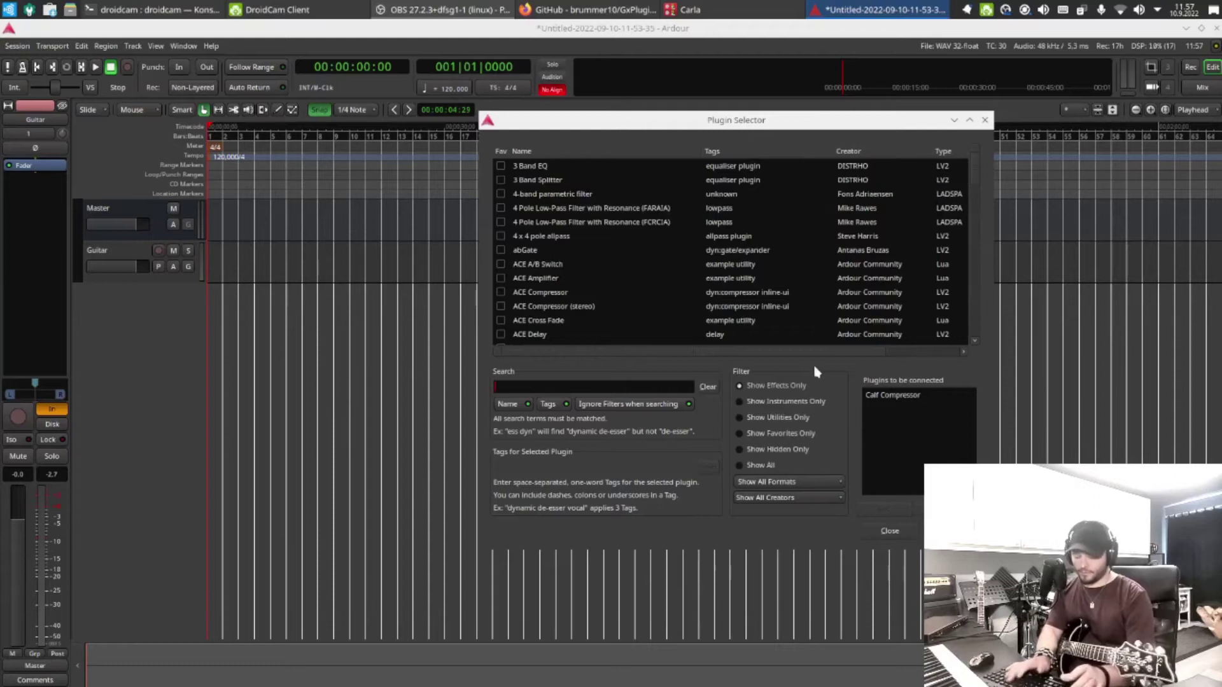
type("gxcream")
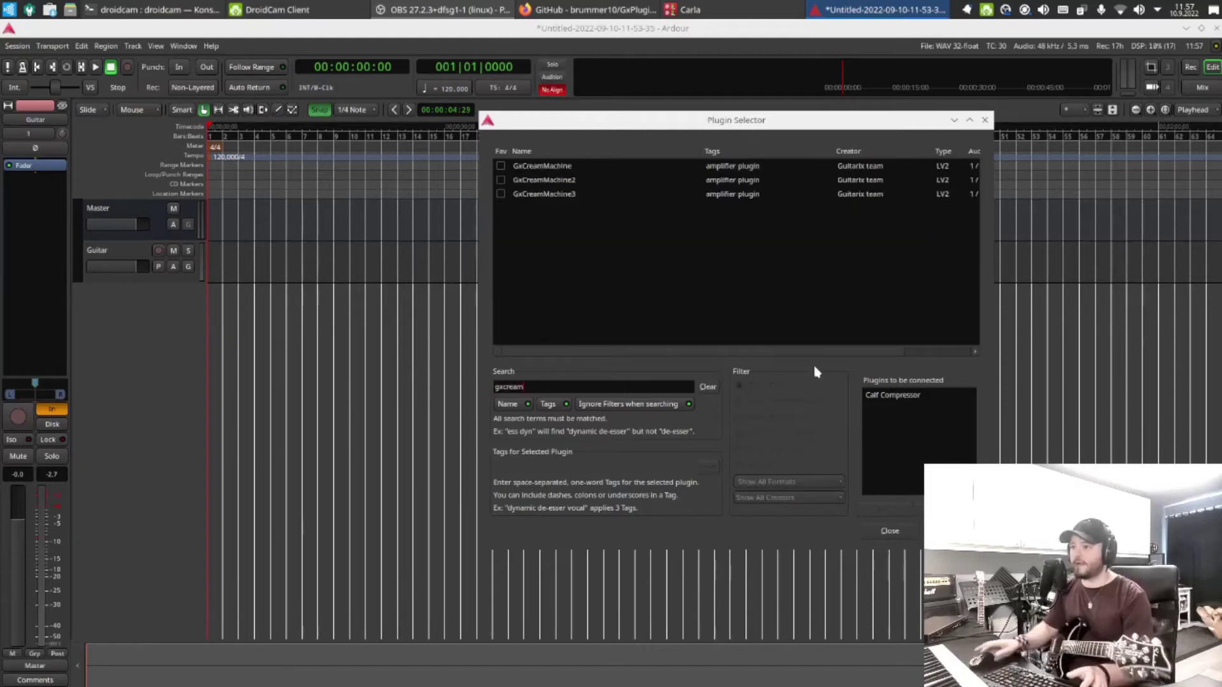
left_click(539, 169)
double_click(539, 177)
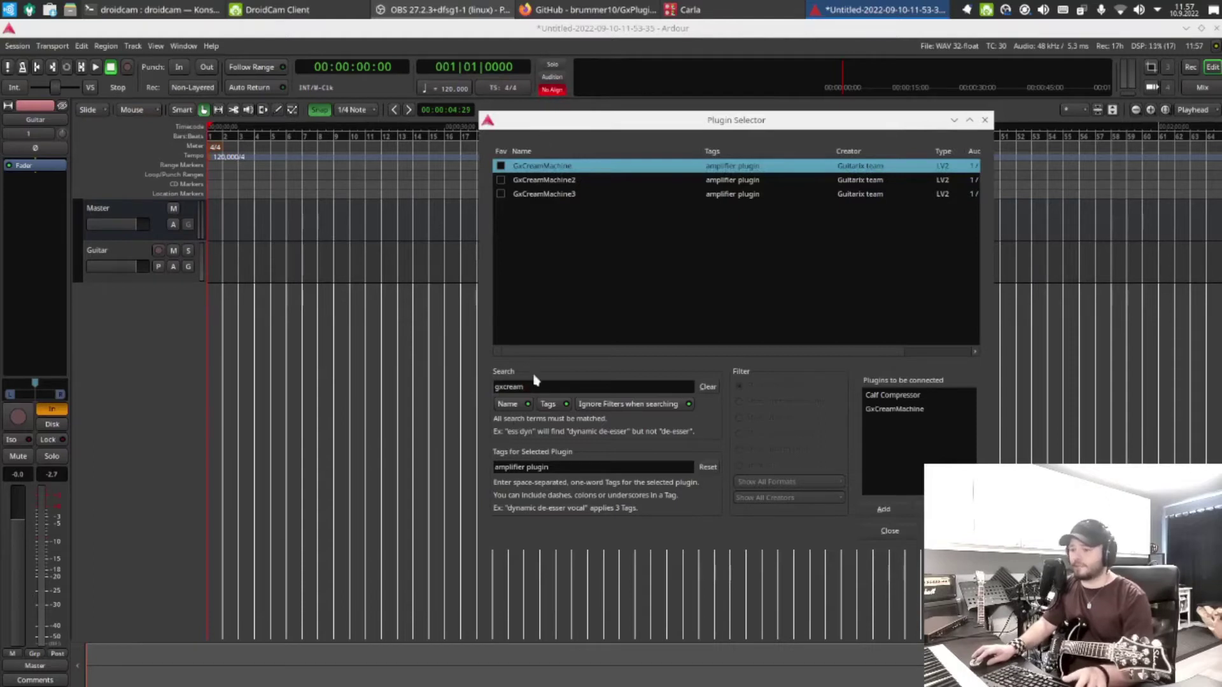
Queue LV2 Convolution Mono and insert all three plugins onto the Guitar track
left_click(503, 386)
left_click_drag(577, 385, 454, 376)
key("BackSpace")
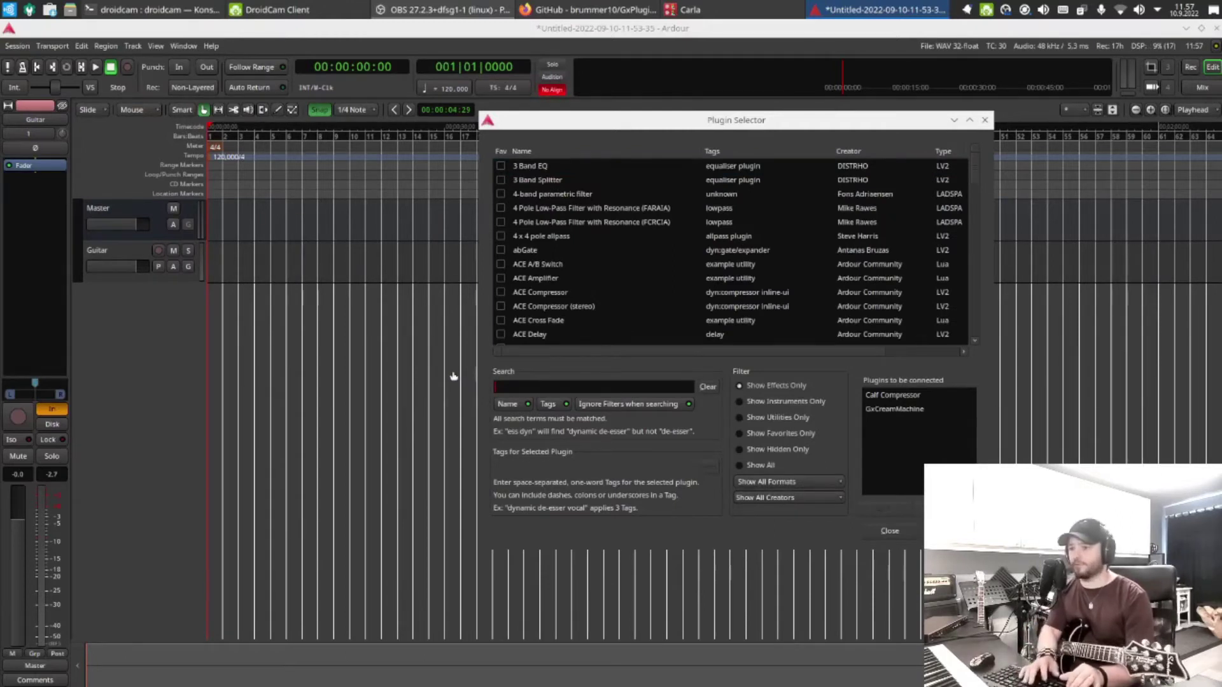
type("com")
key("BackSpace")
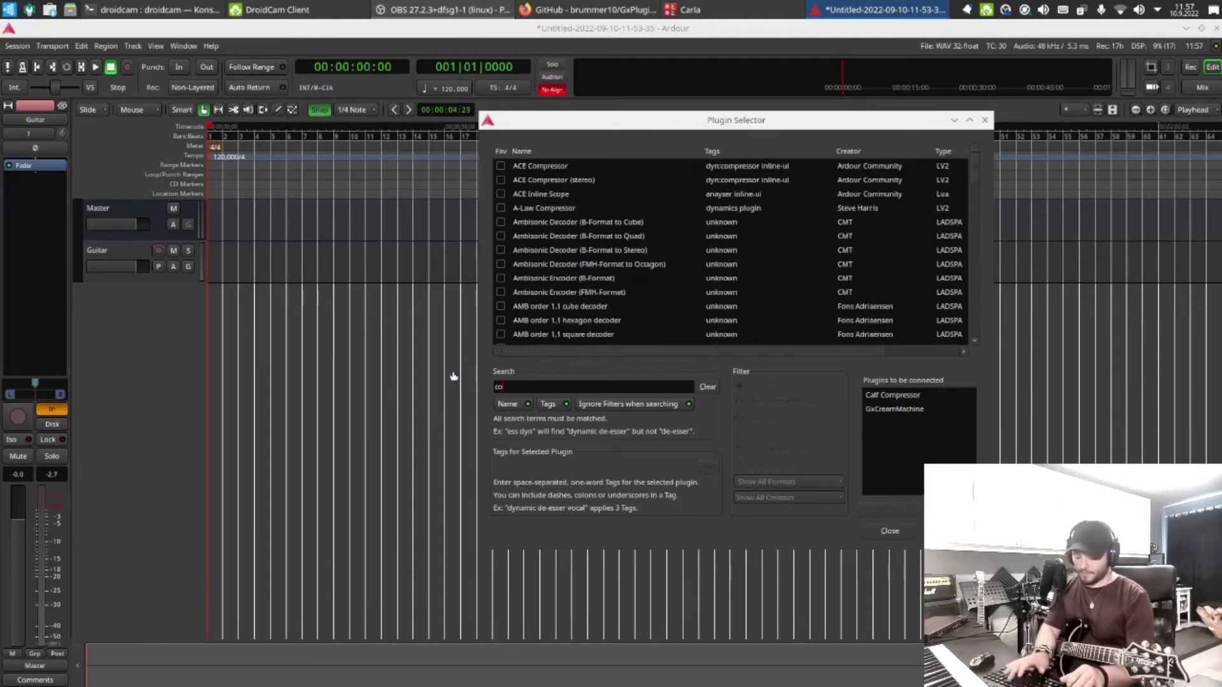
key("BackSpace")
key("BackSpace")
type("lv2")
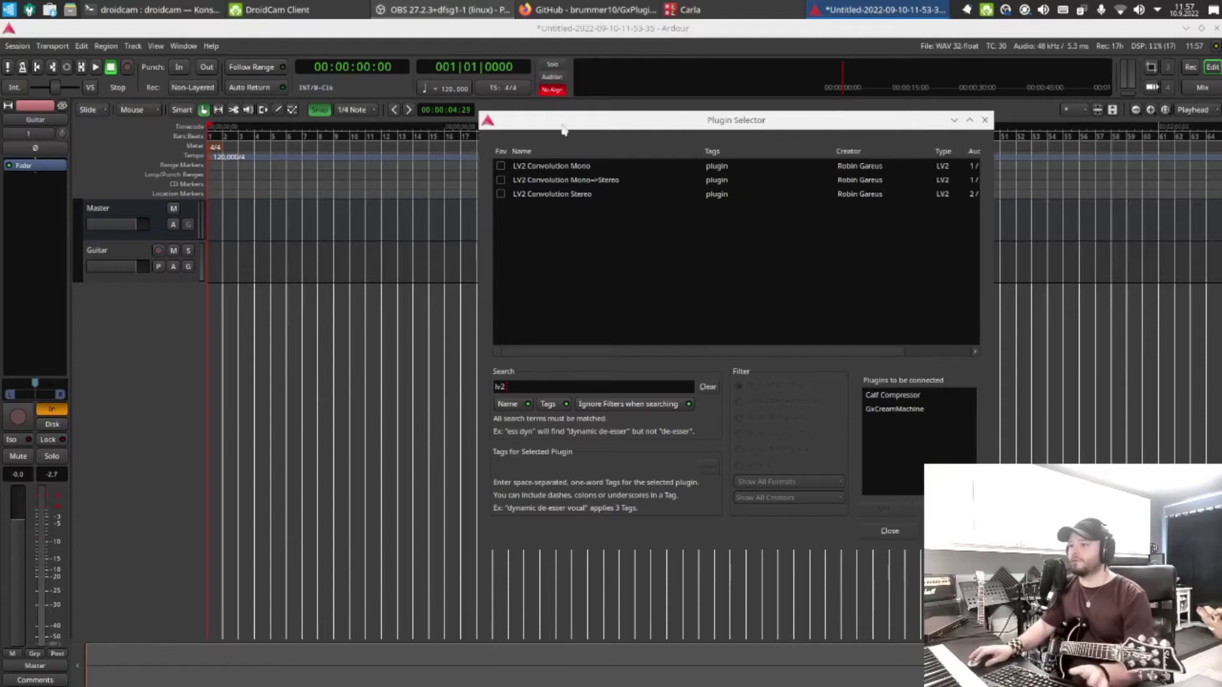
double_click(580, 167)
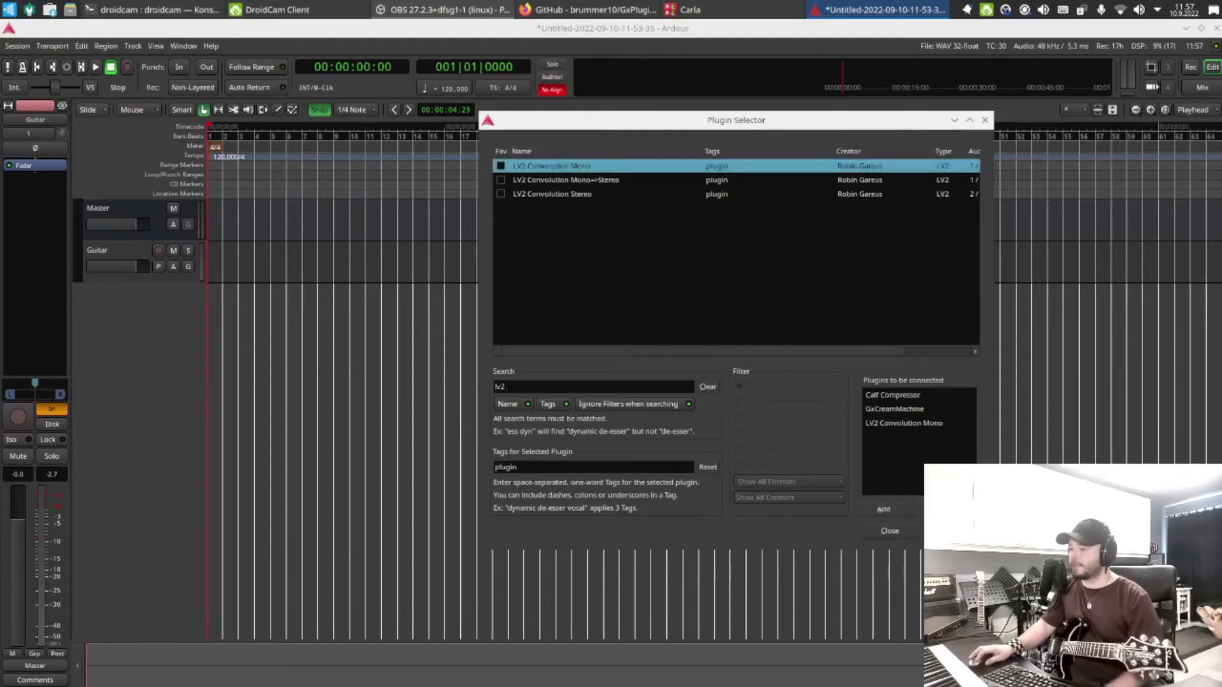
left_click(882, 509)
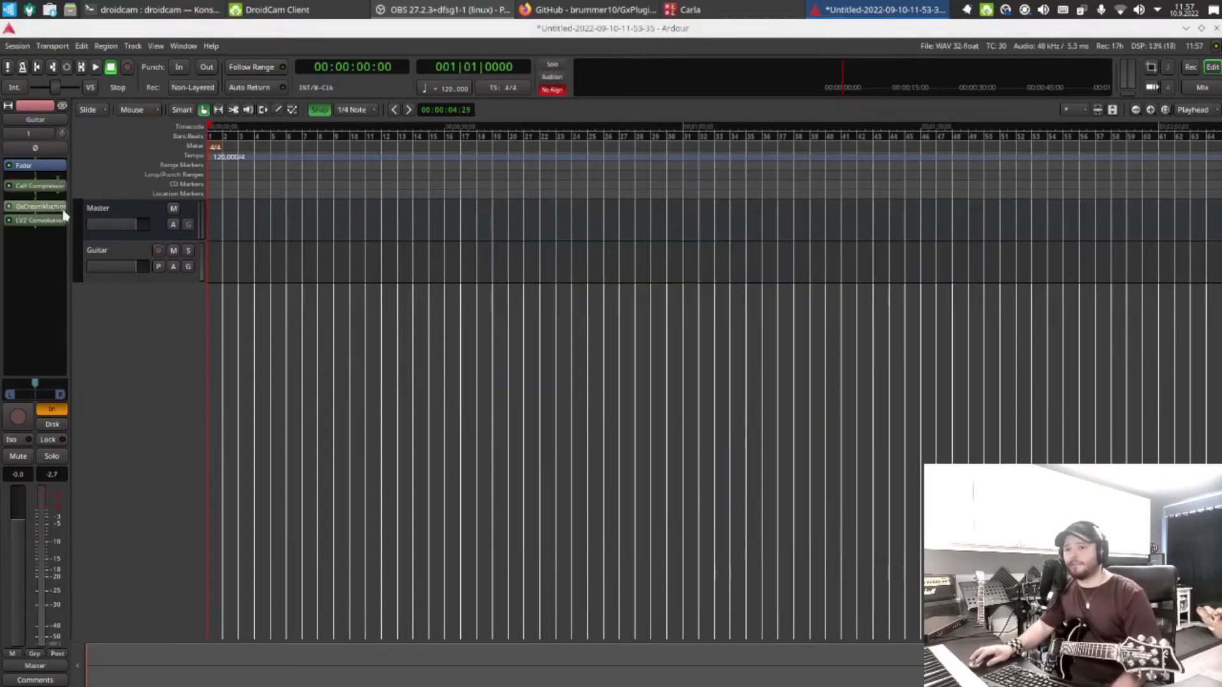
Load the GuitarHack Original Between.wav impulse into the Guitar track's LV2 Convolution Mono
double_click(29, 223)
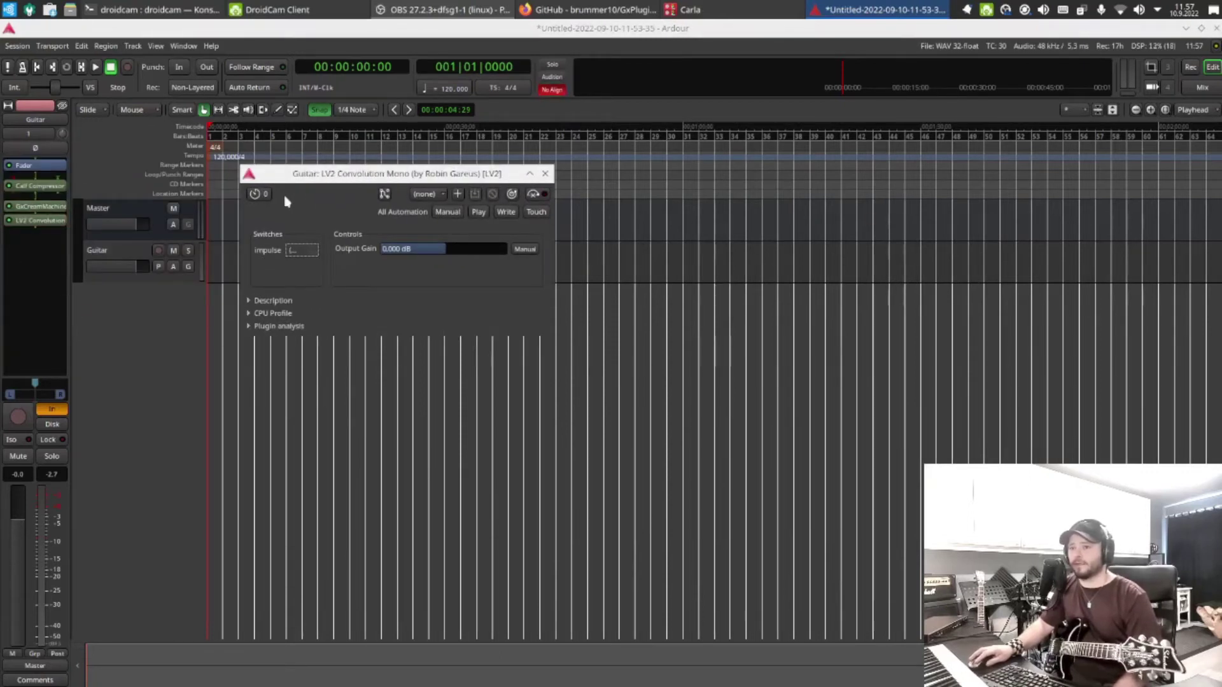
left_click(304, 251)
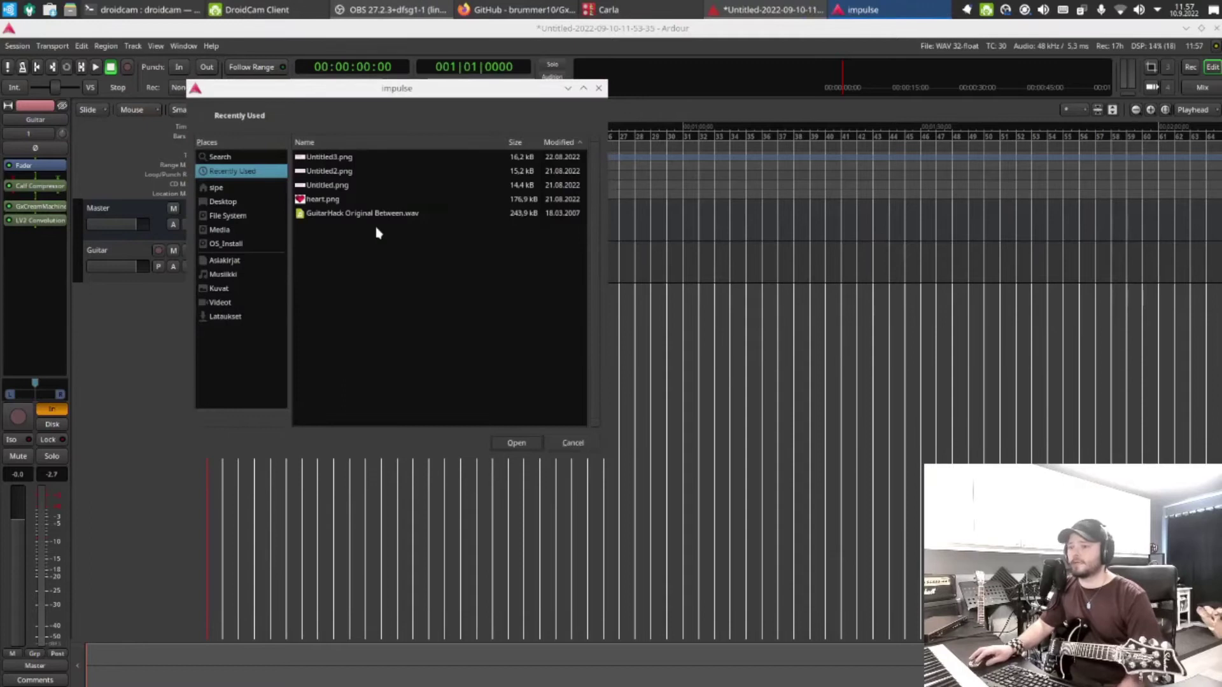
left_click(354, 216)
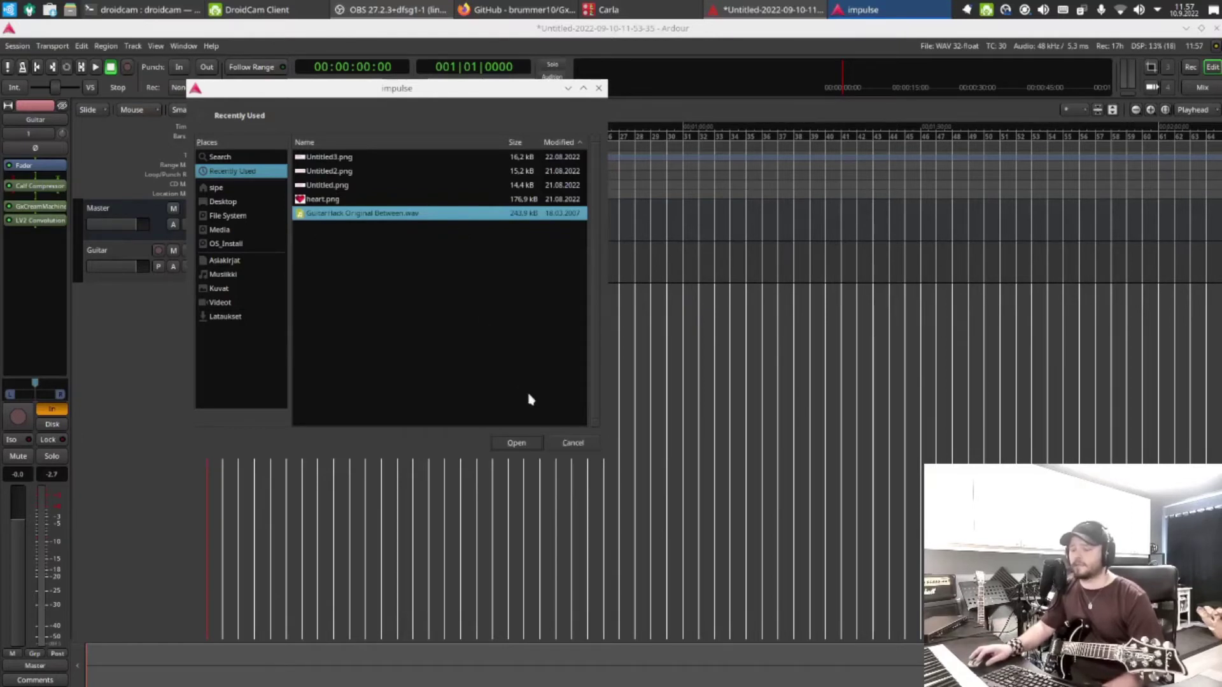
left_click(516, 444)
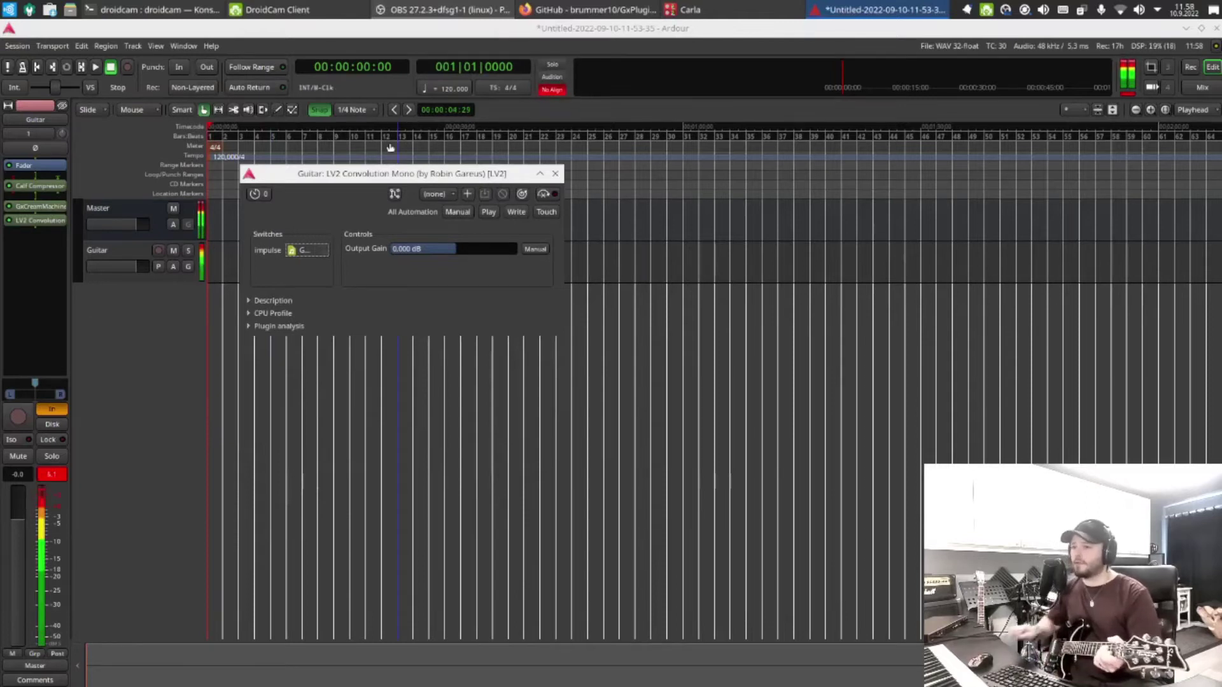
Set the convolution plugin's output gain to -5 dB
double_click(463, 249)
key("BackSpace")
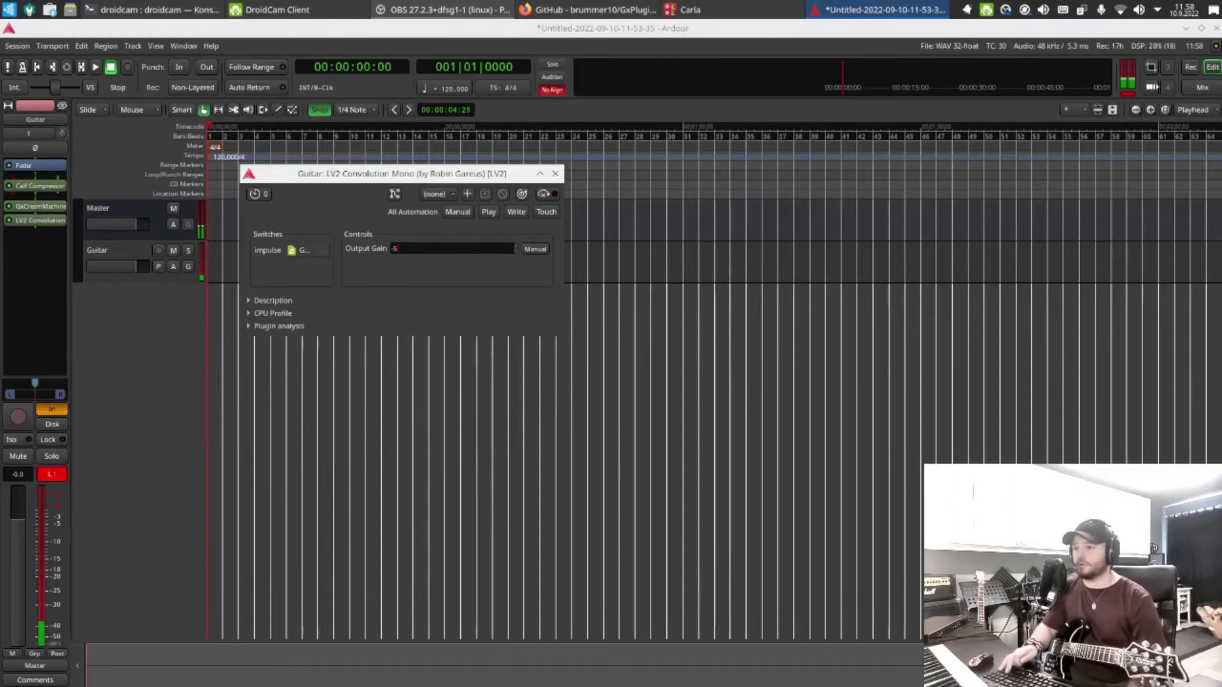
type("-5")
key("Return")
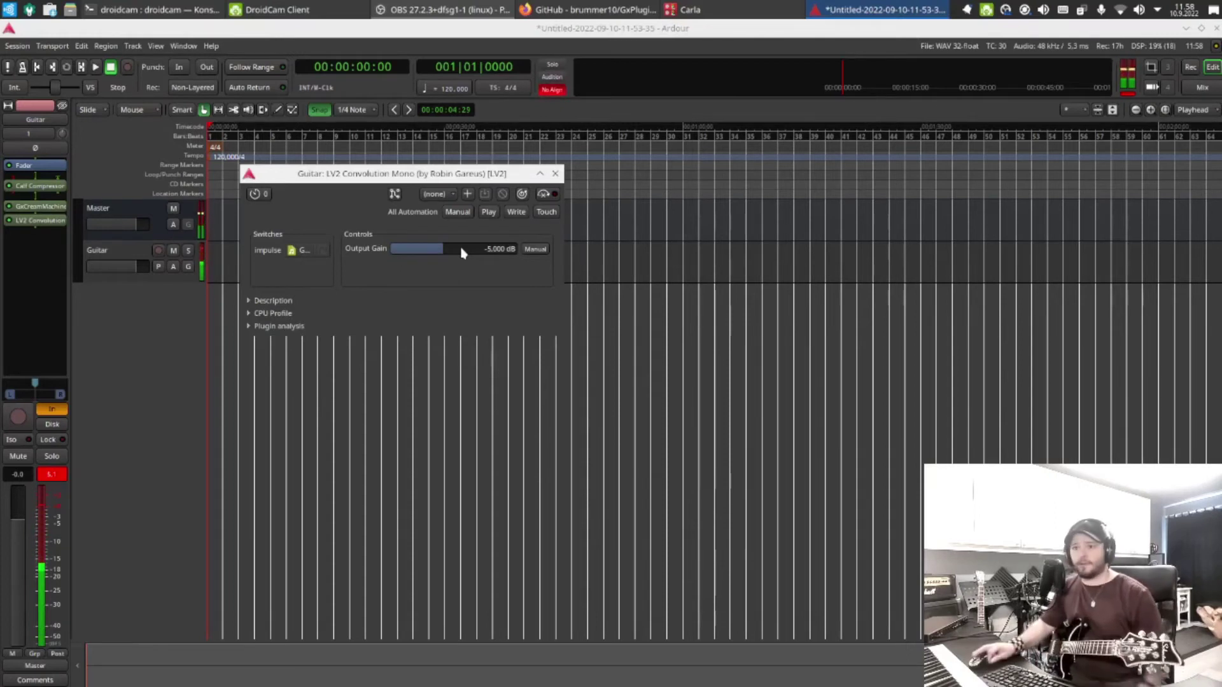
Move the fader below LV2 Convolution so plugins are pre-fader, and reset Guitar gain to 0 dB
left_click_drag(390, 173, 465, 198)
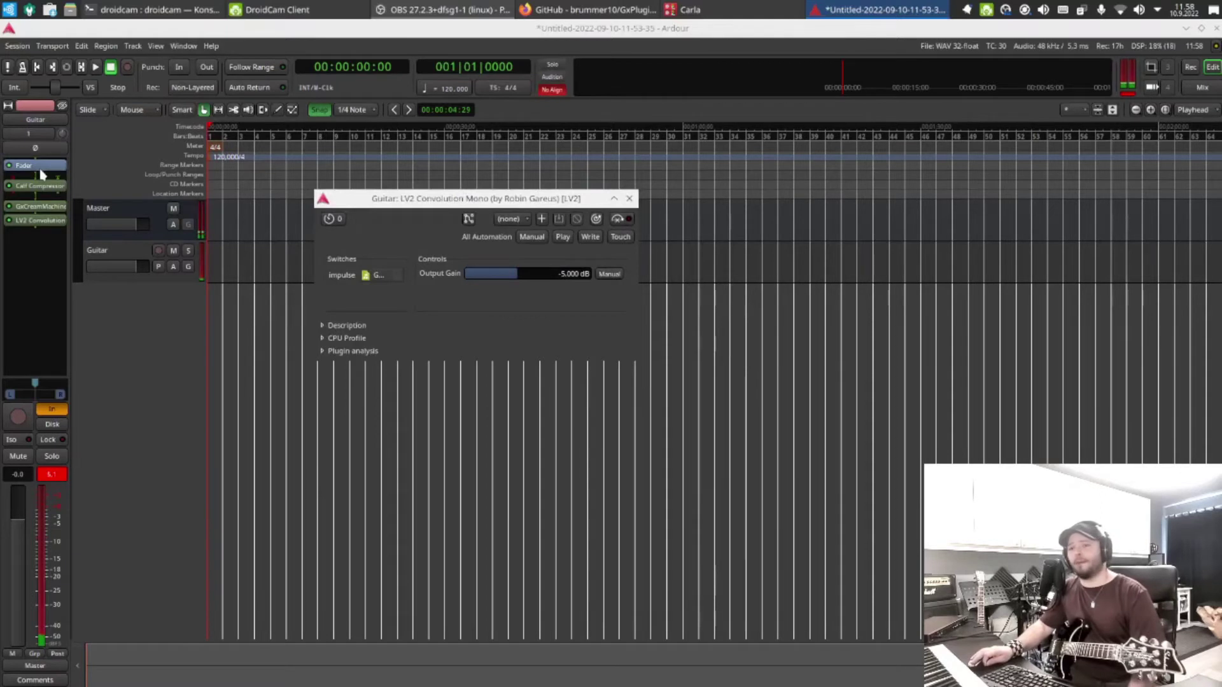
left_click_drag(40, 190, 41, 249)
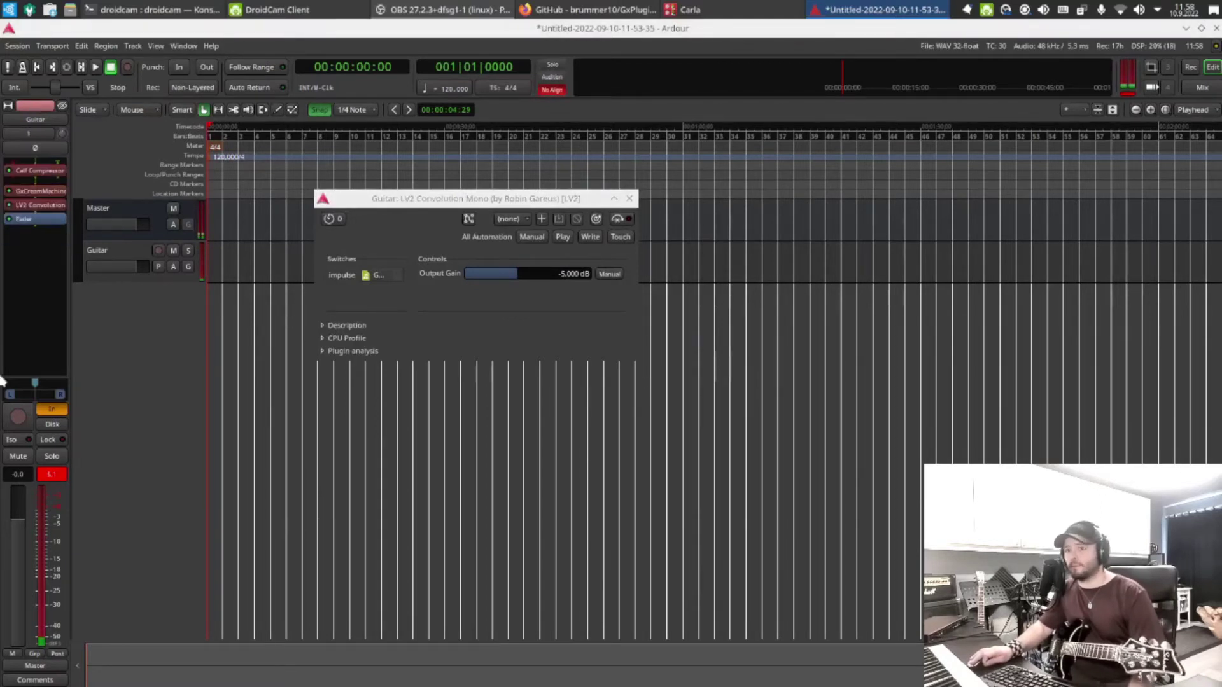
left_click(135, 261)
left_click_drag(468, 199, 473, 233)
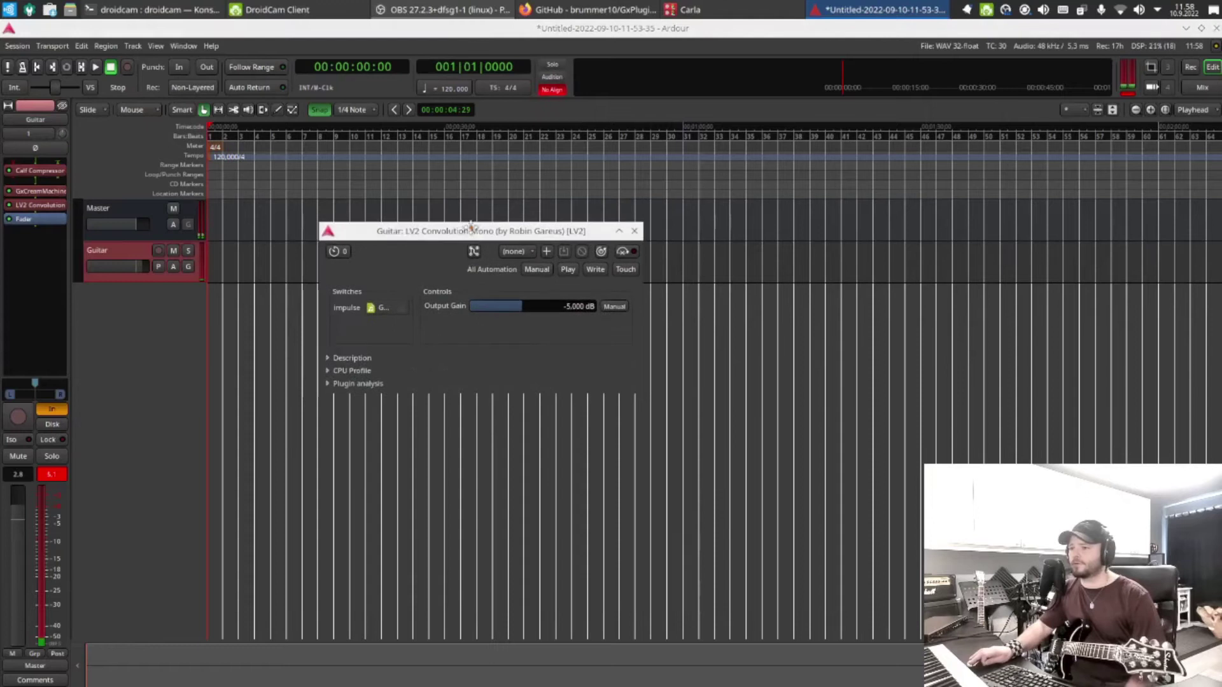
left_click(140, 267, "shift")
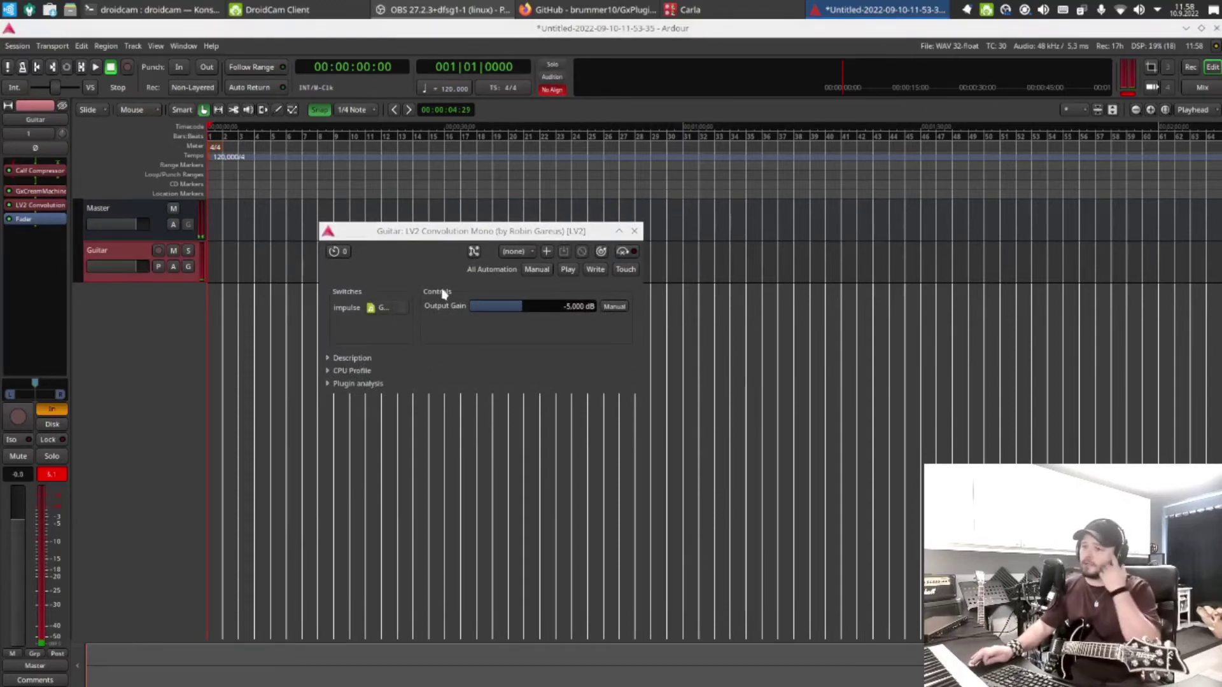
Insert GxTuner on the Guitar track and move it ahead of the compressor, tuner window in front
double_click(35, 282)
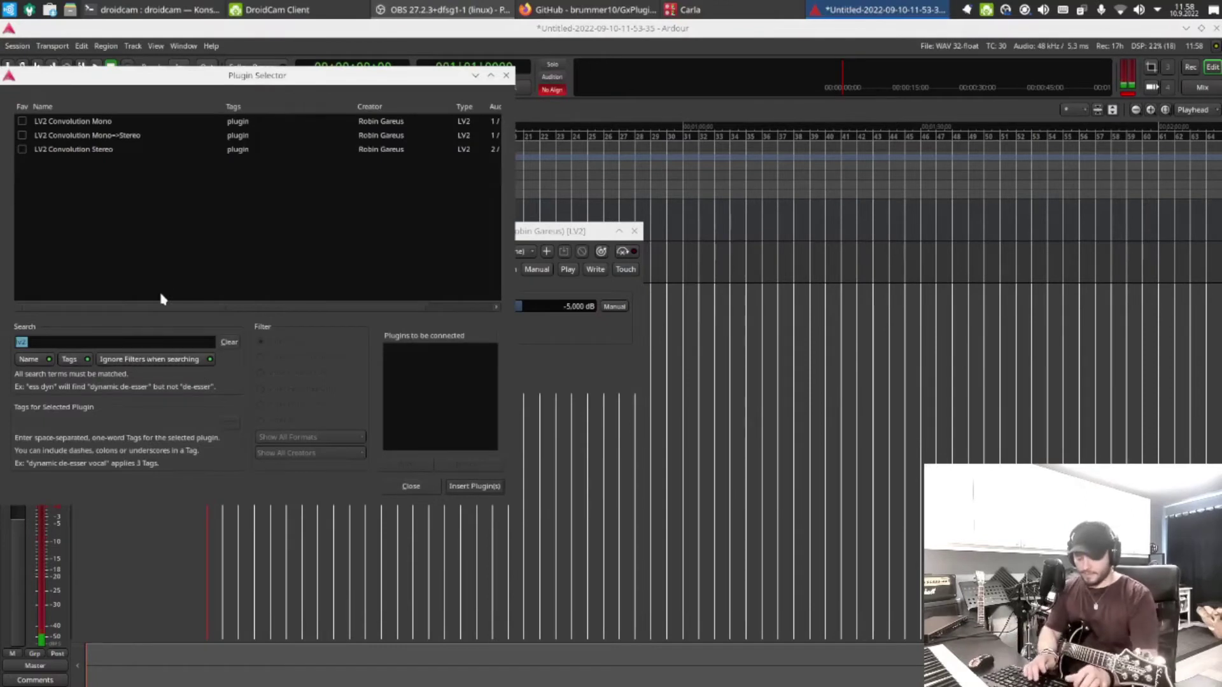
type("gxtu")
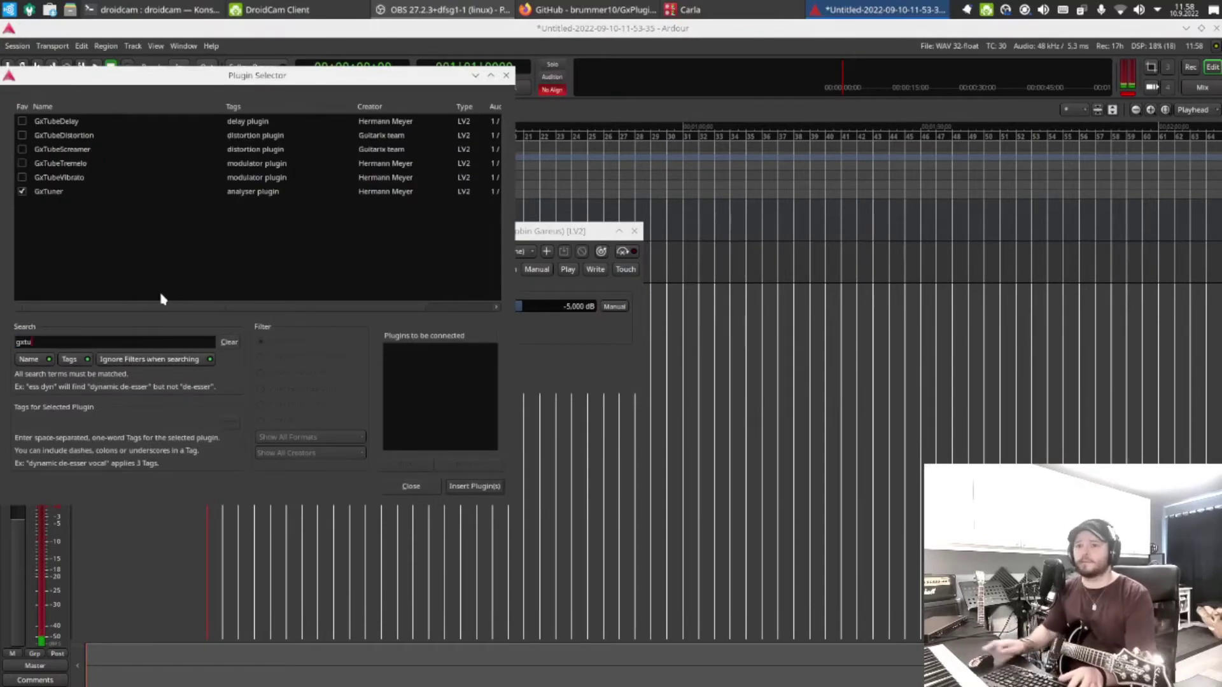
left_click(106, 176)
double_click(93, 195)
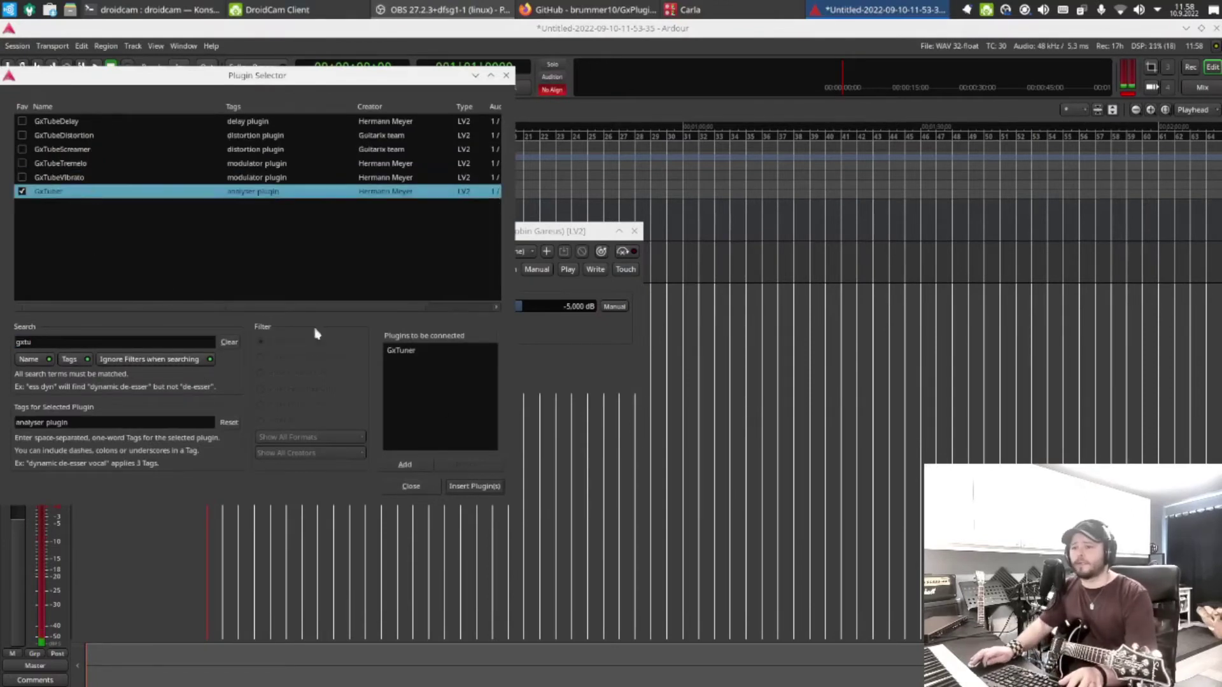
left_click(474, 487)
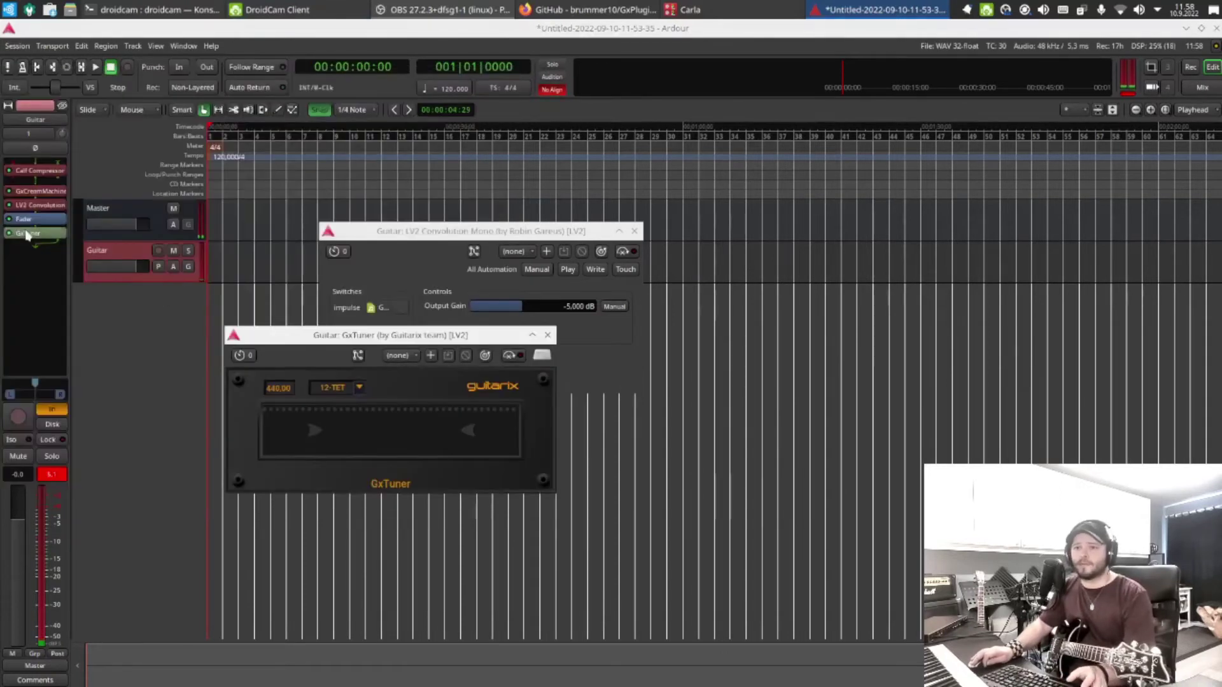
left_click_drag(27, 235, 27, 165)
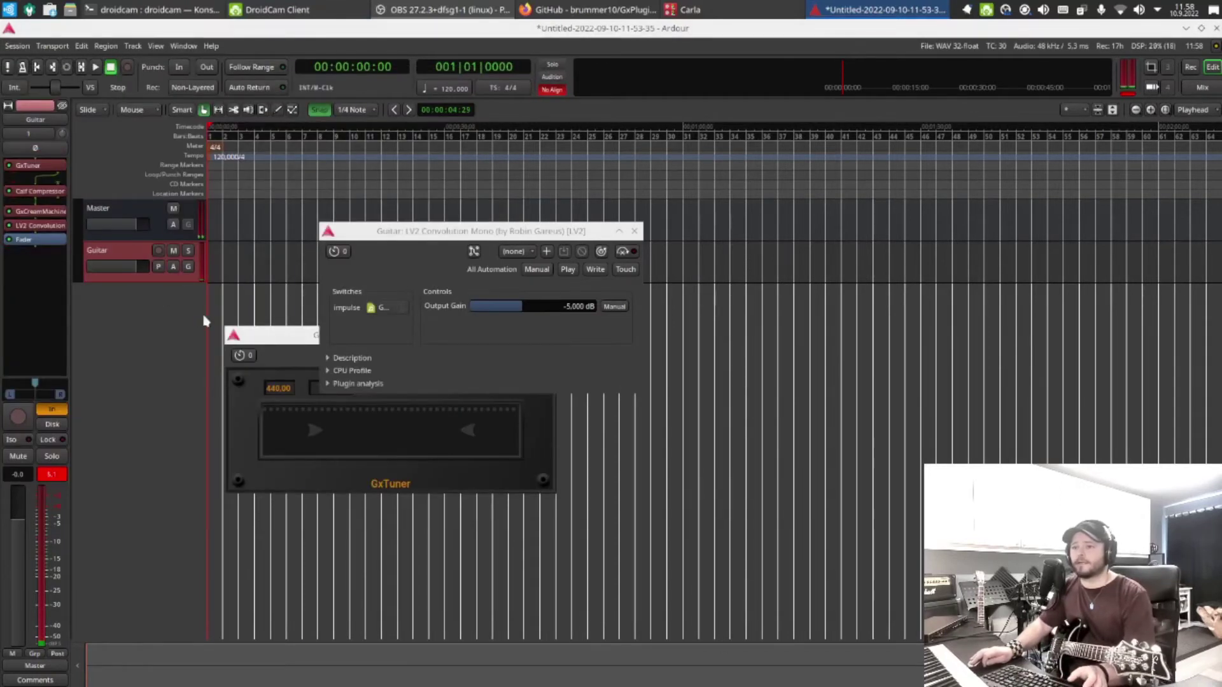
left_click_drag(295, 336, 348, 172)
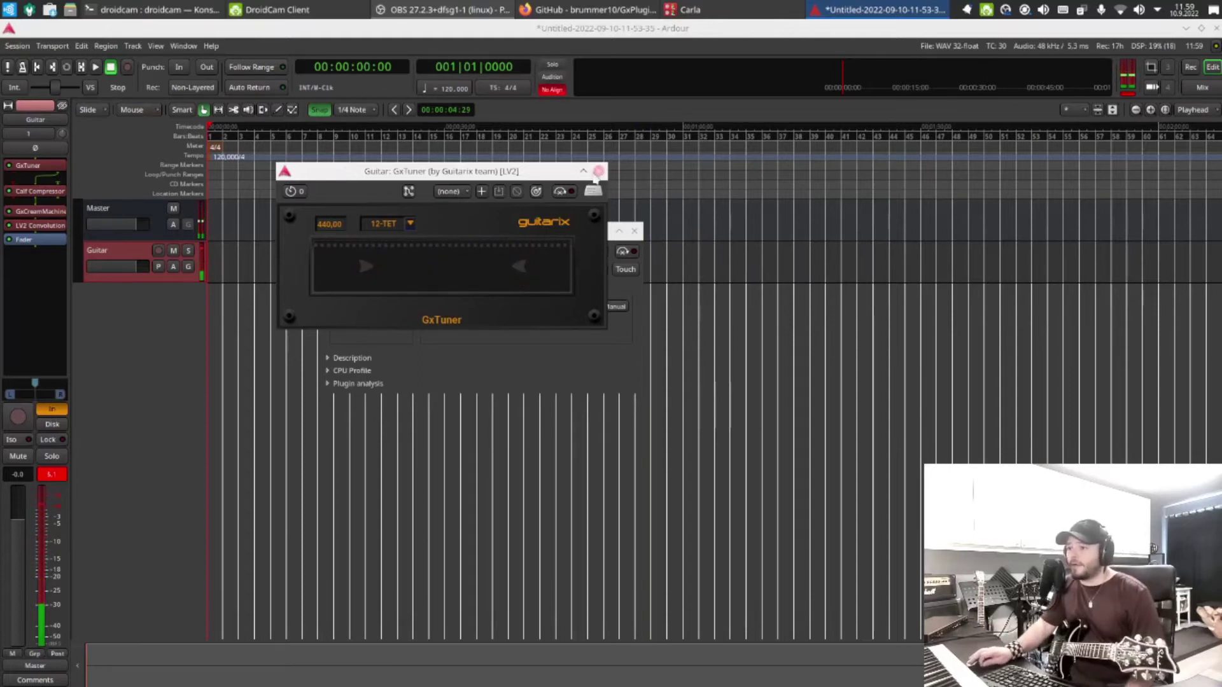
Close the GxTuner window and open the GxCreamMachine plugin's controls
key("alt+F4")
left_click_drag(510, 228, 822, 327)
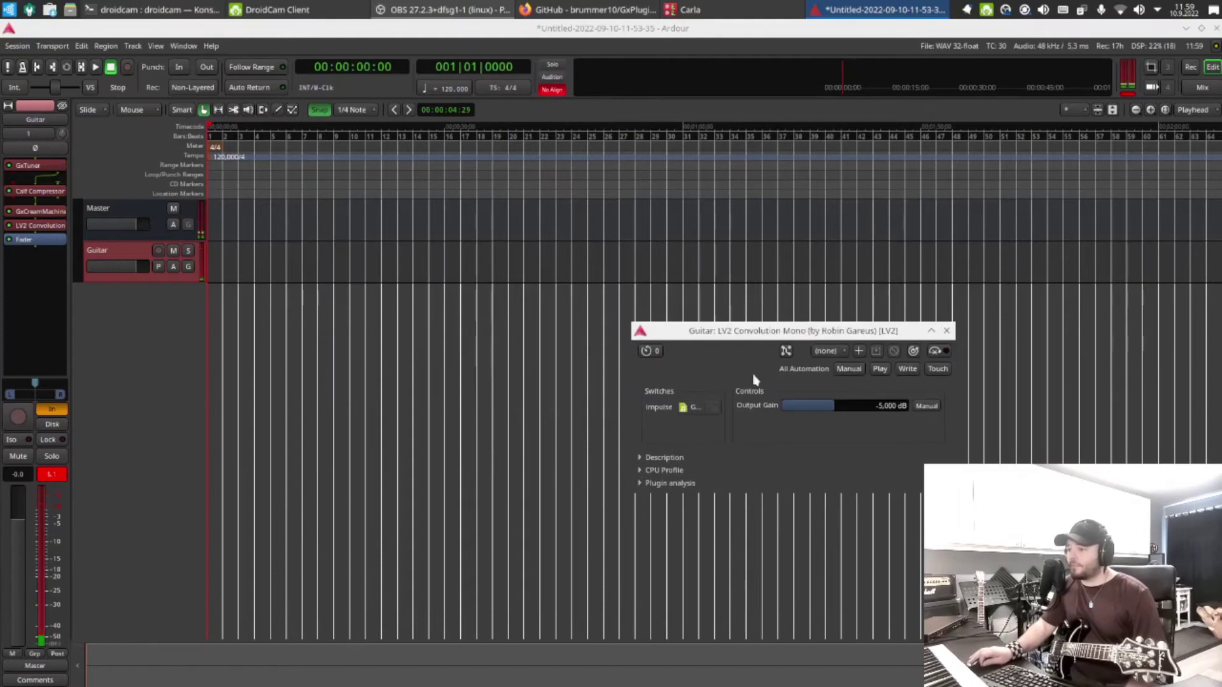
left_click(22, 233)
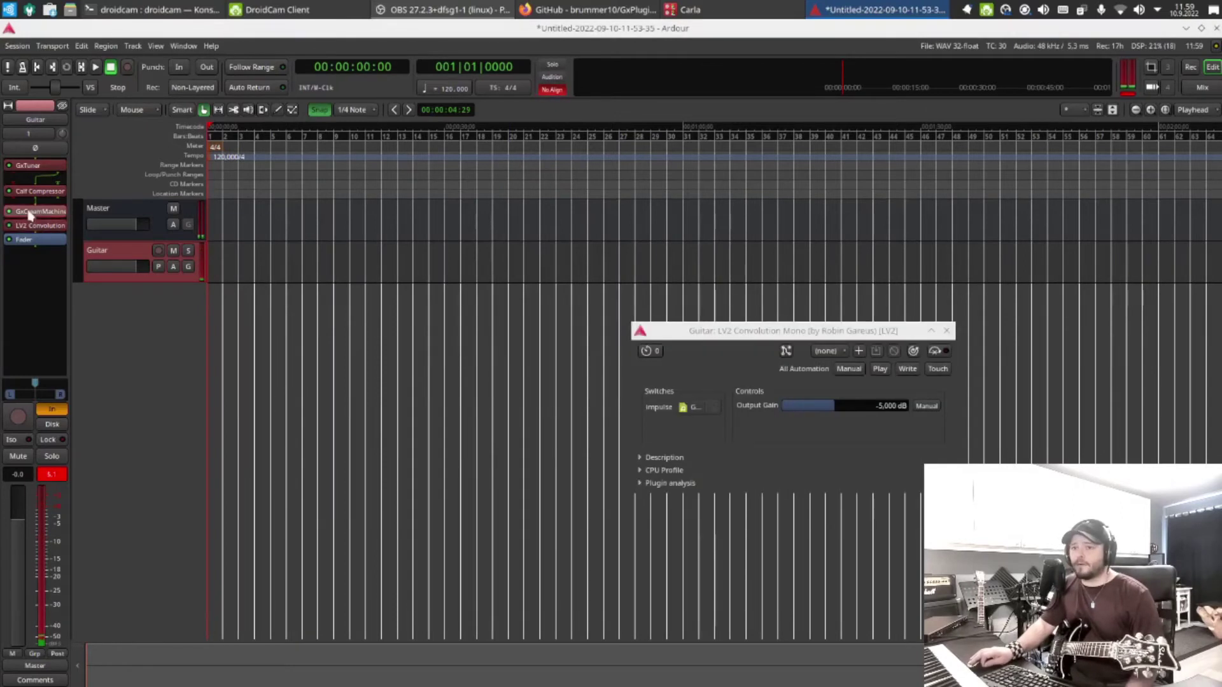
double_click(32, 210)
left_click_drag(100, 166, 541, 155)
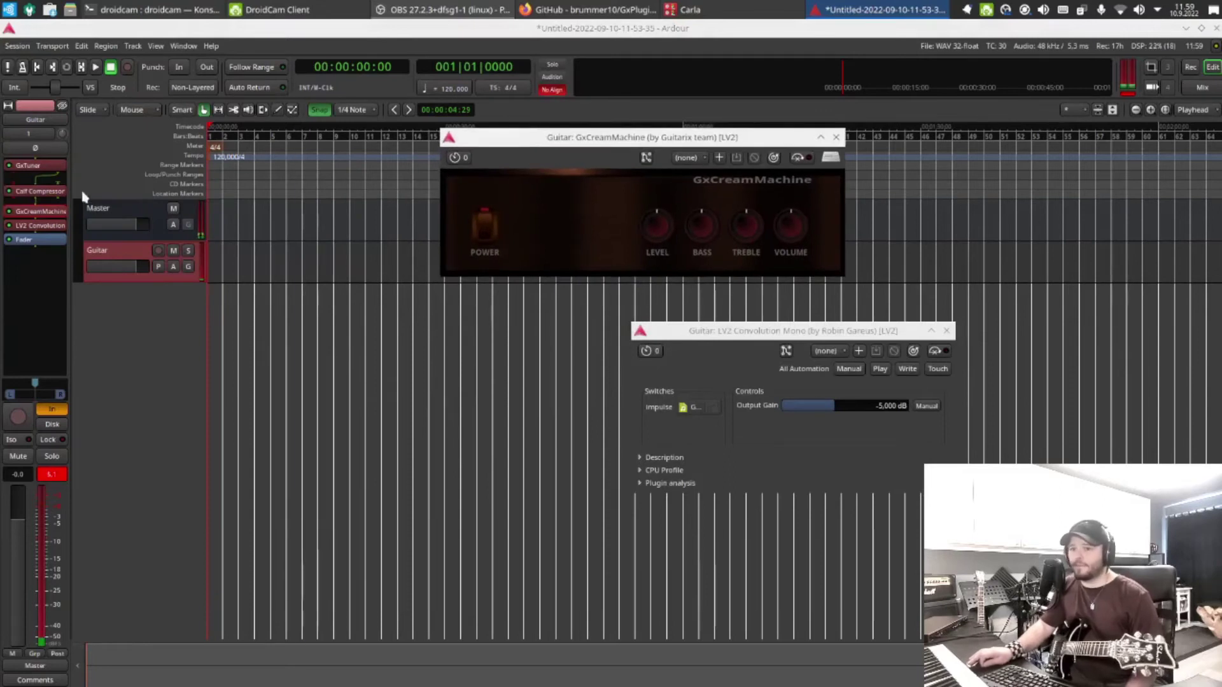
Set the Calf Compressor to threshold -24.8 dBFS, ratio 4.531 and 3.3 dB makeup gain
double_click(38, 191)
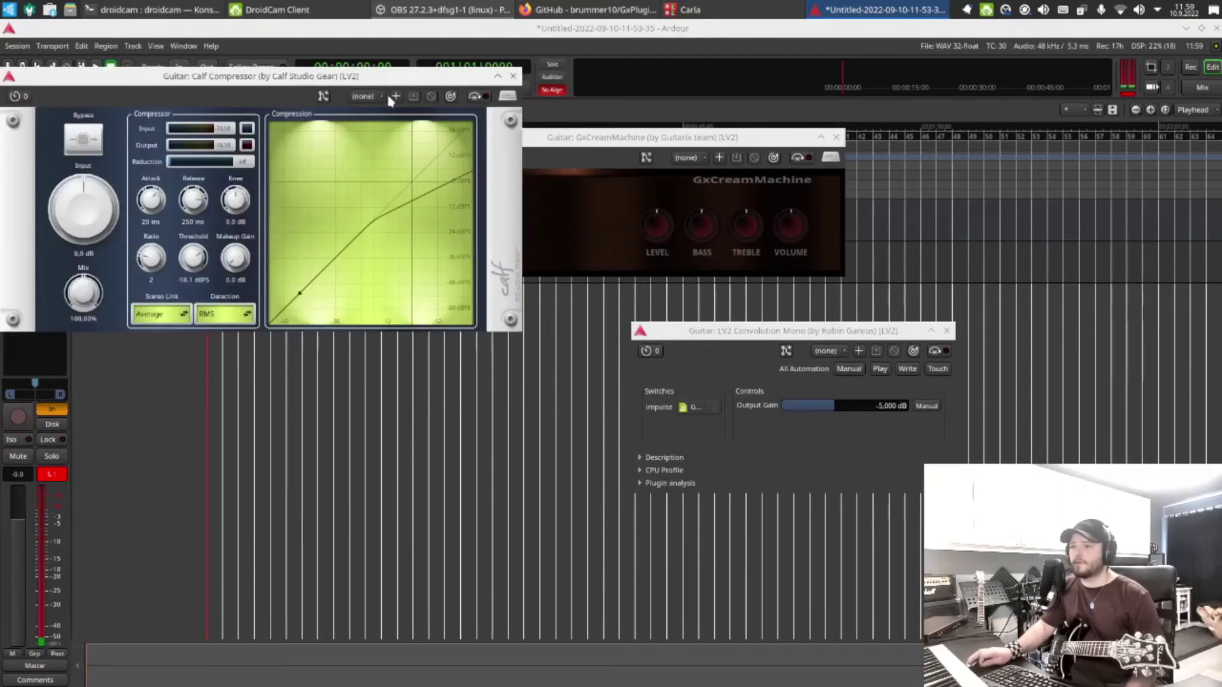
left_click_drag(391, 99, 461, 239)
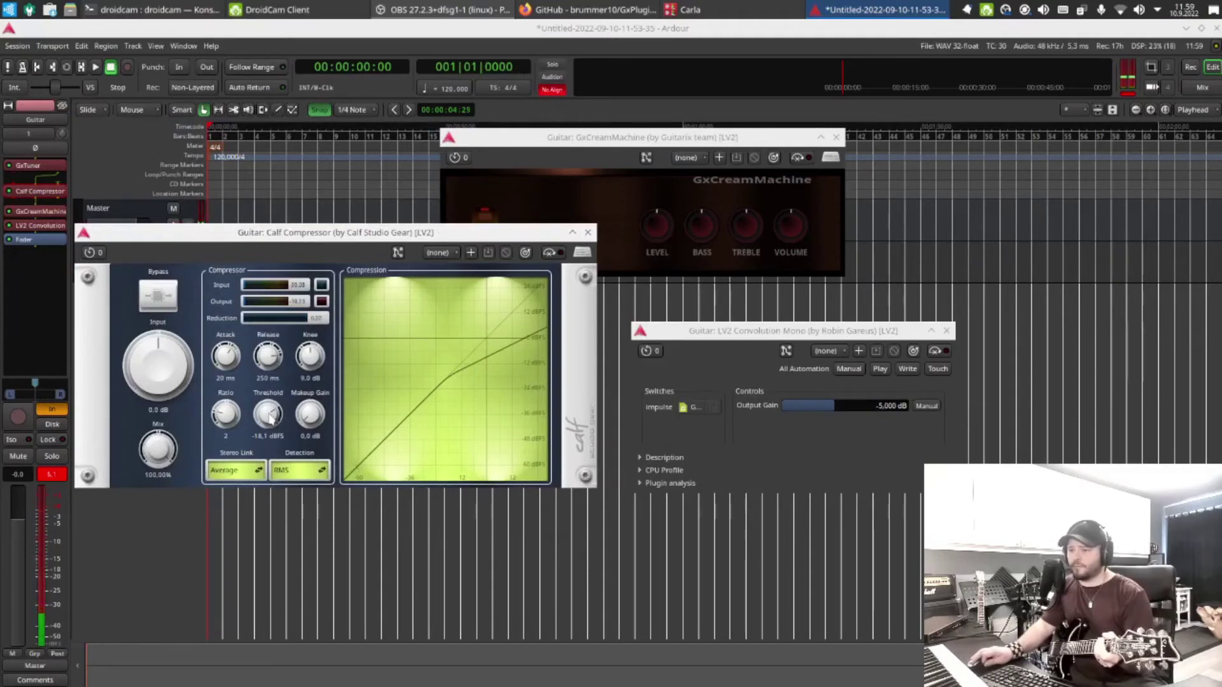
left_click_drag(270, 425, 230, 368)
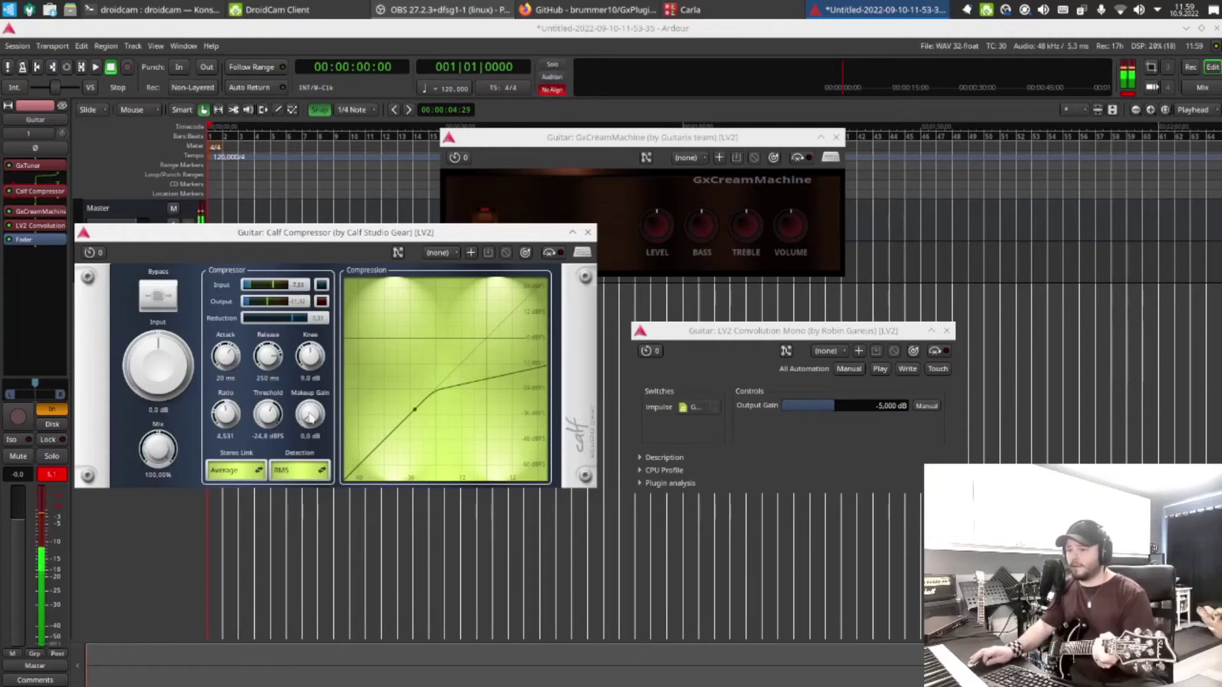
left_click_drag(310, 417, 291, 399)
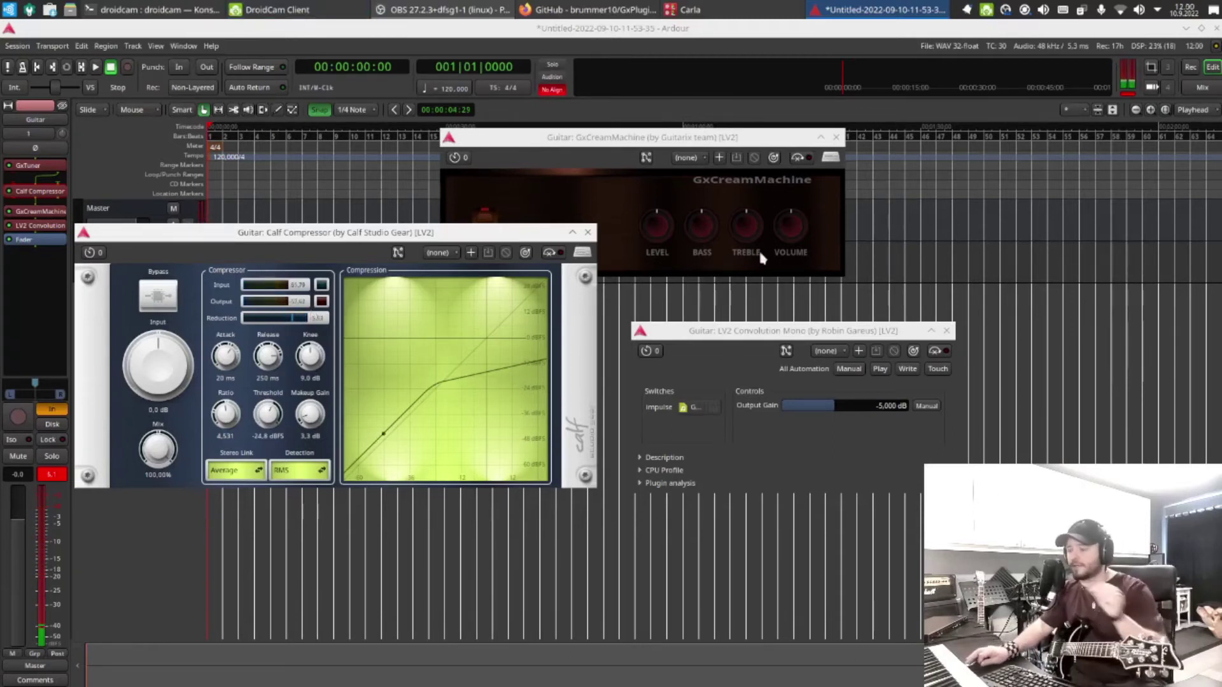
Close the compressor window and set GxCreamMachine level well down, volume near maximum
left_click(587, 232)
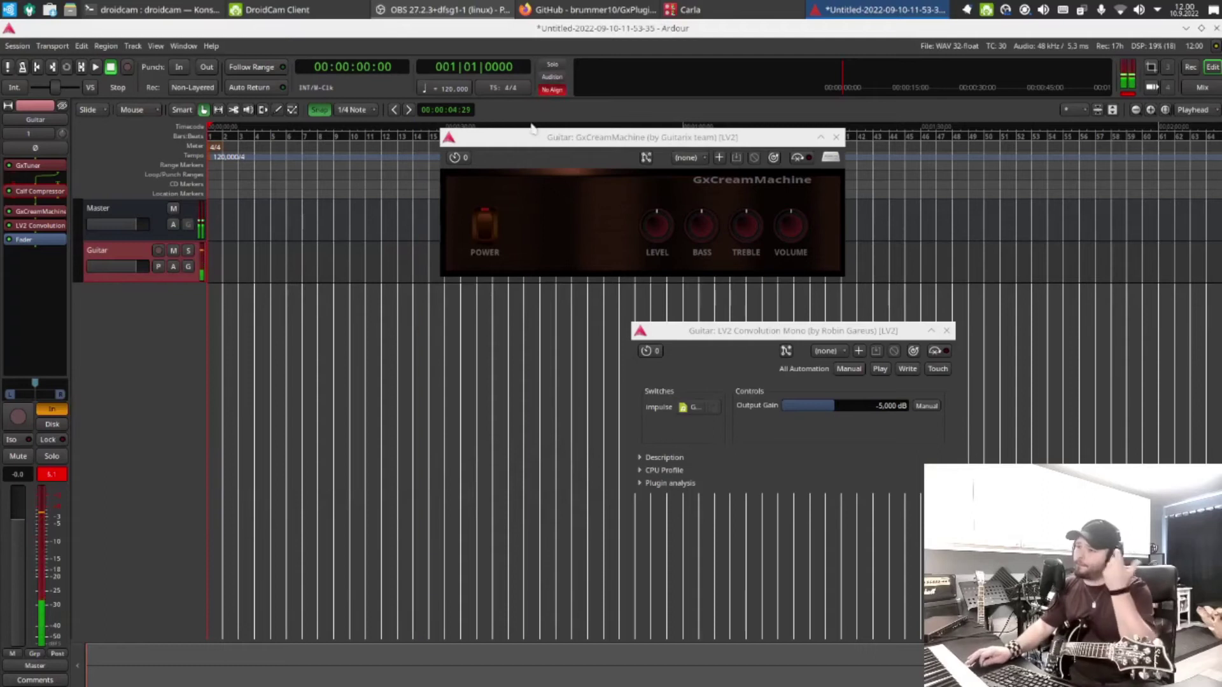
left_click_drag(538, 146, 431, 211)
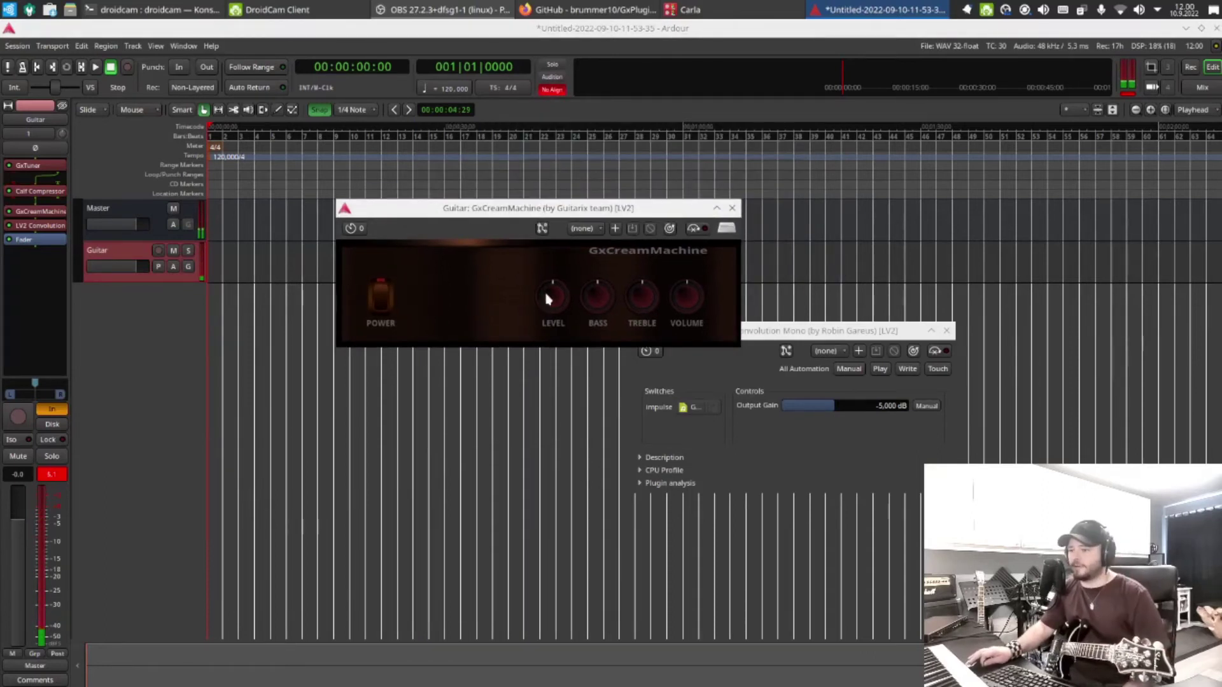
left_click_drag(536, 210, 506, 197)
left_click_drag(520, 283, 521, 339)
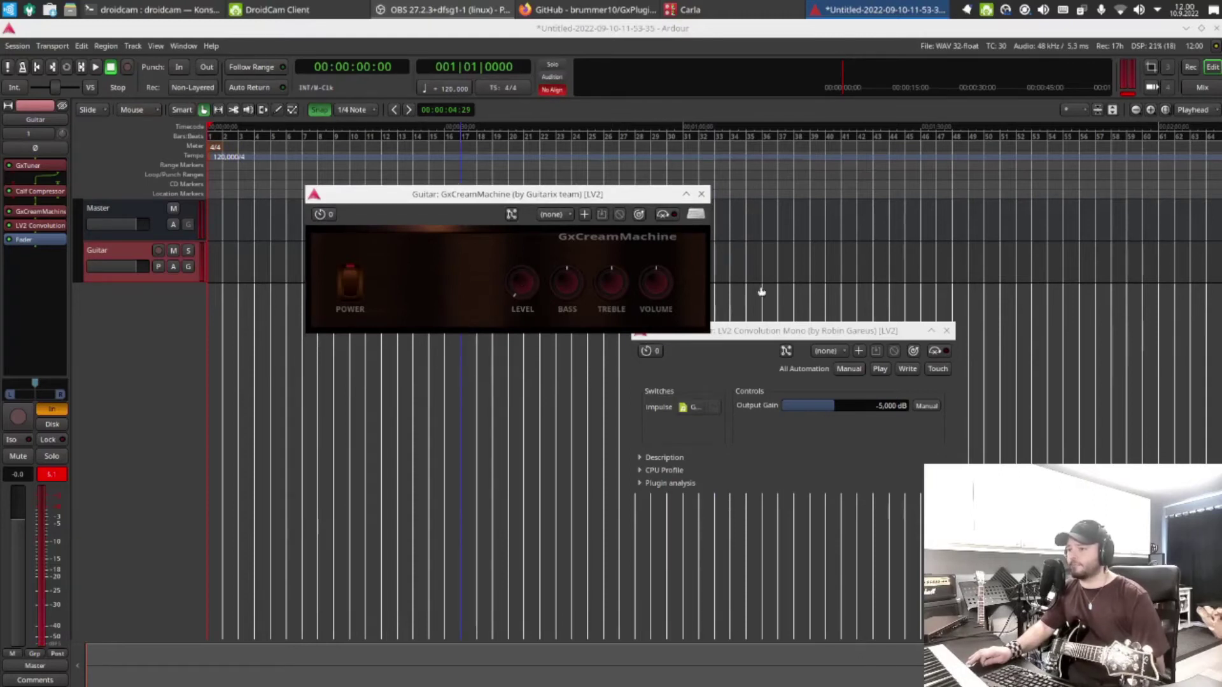
left_click_drag(656, 291, 663, 228)
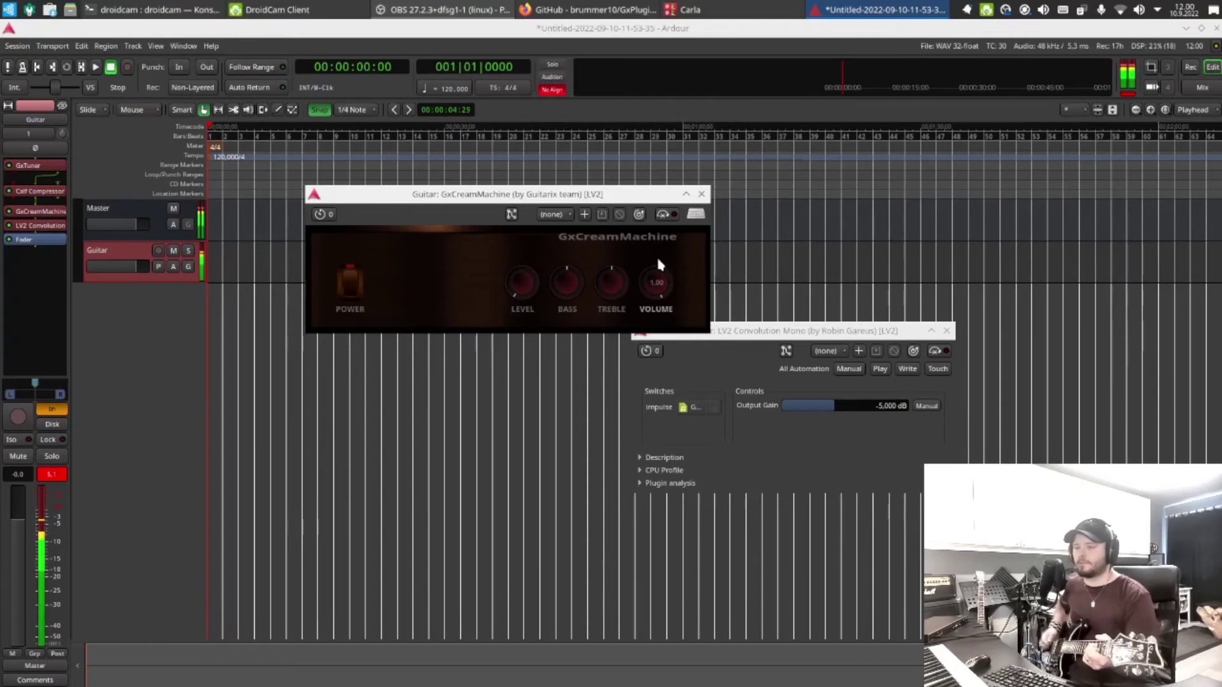
Reset the Guitar track's peak level read-out
mouse_move(516, 289)
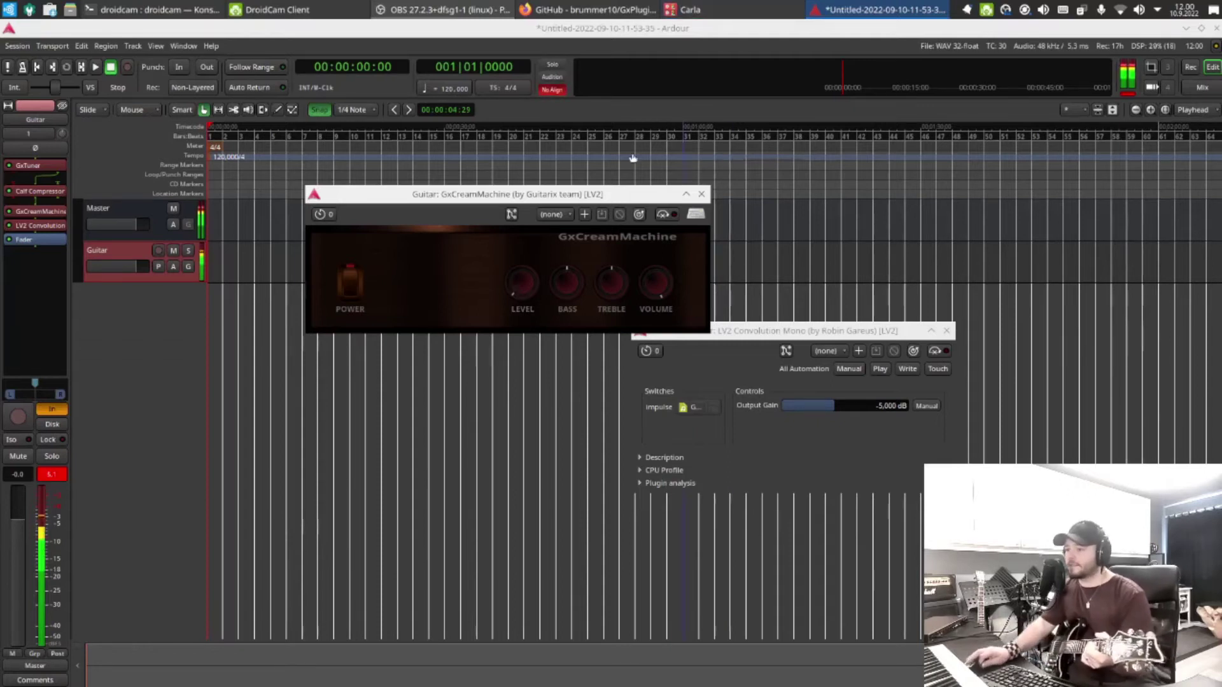
left_click(51, 474)
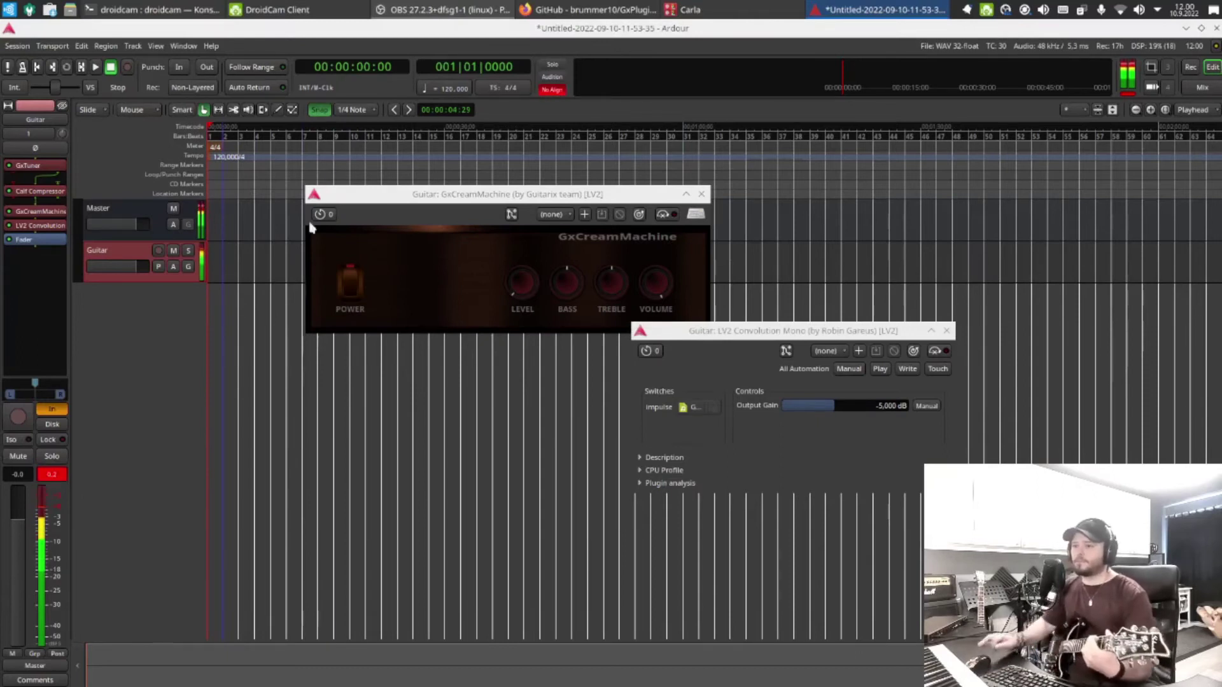
left_click(56, 474)
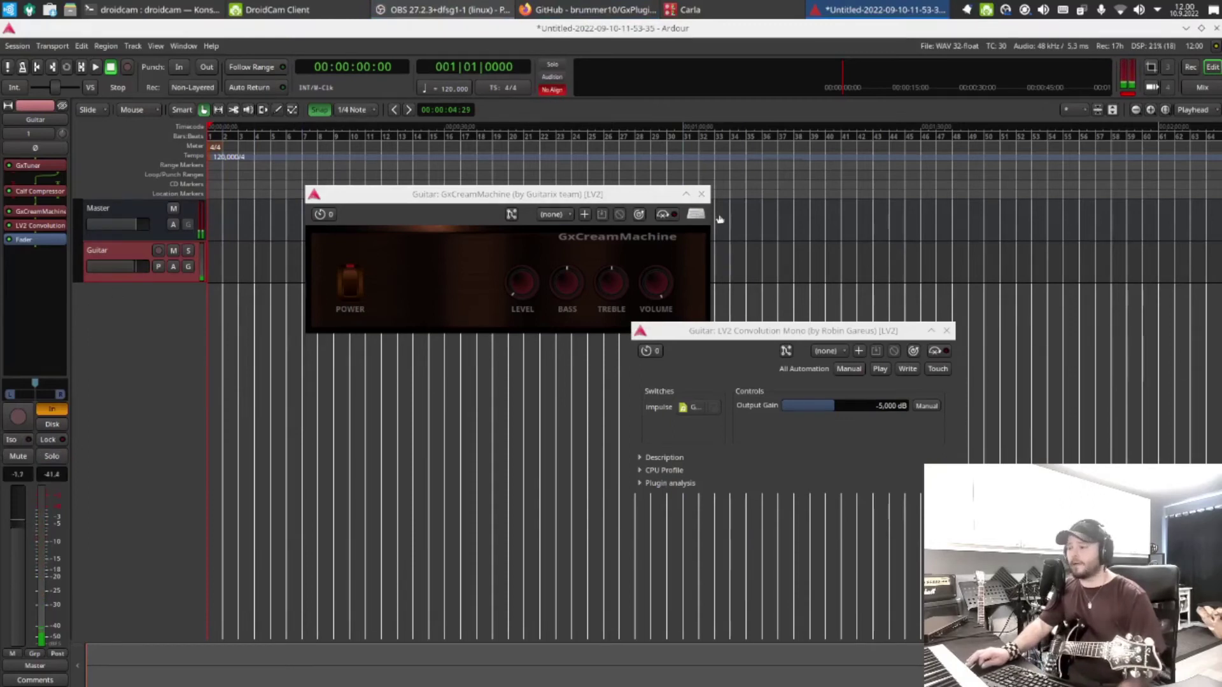
Close the plugin windows, arm the Guitar track and start recording a new take
left_click(947, 330)
left_click(702, 194)
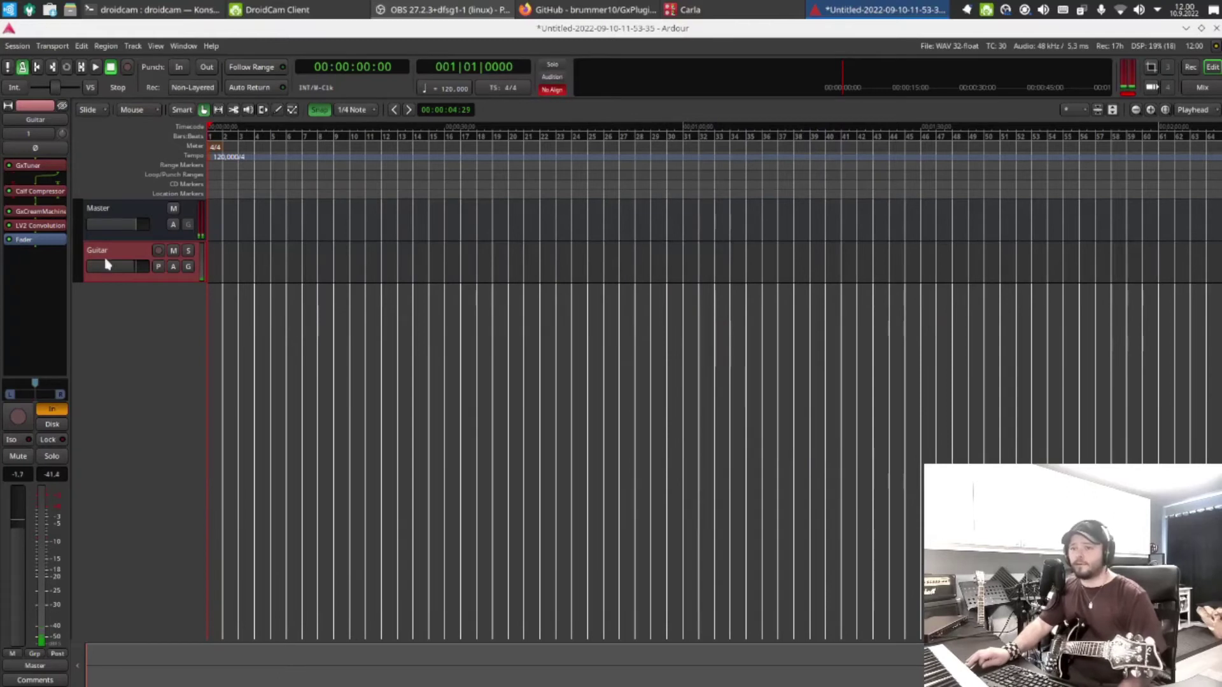
left_click(159, 250)
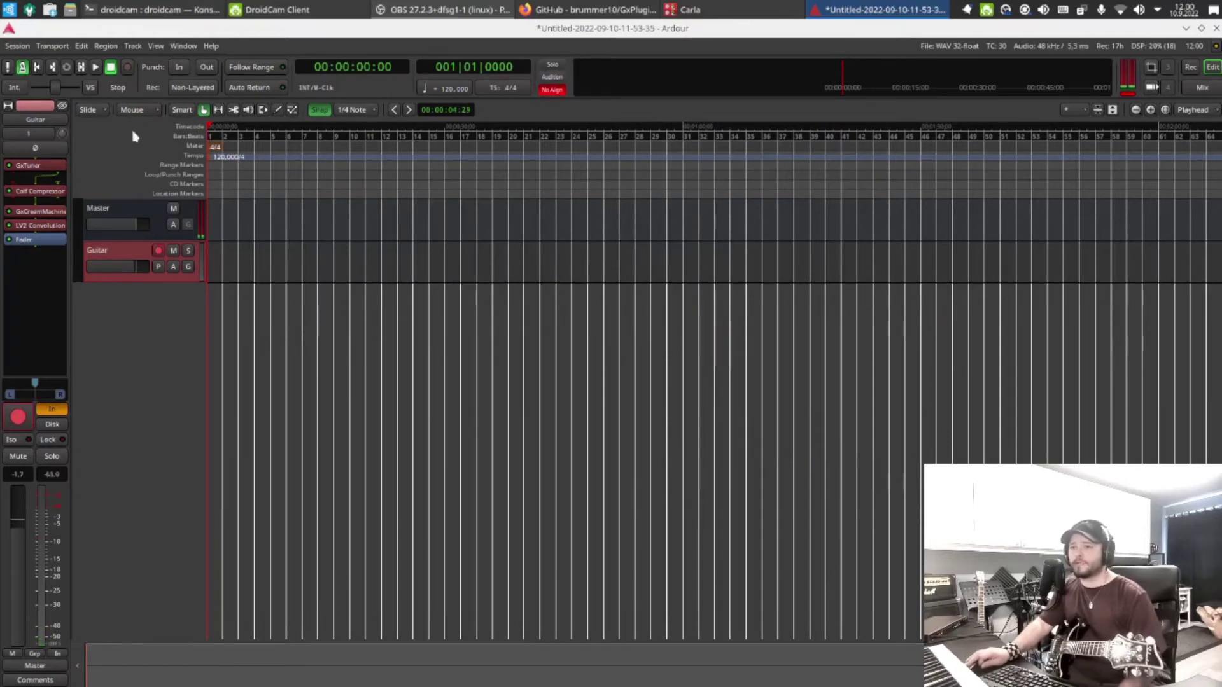
left_click(127, 68)
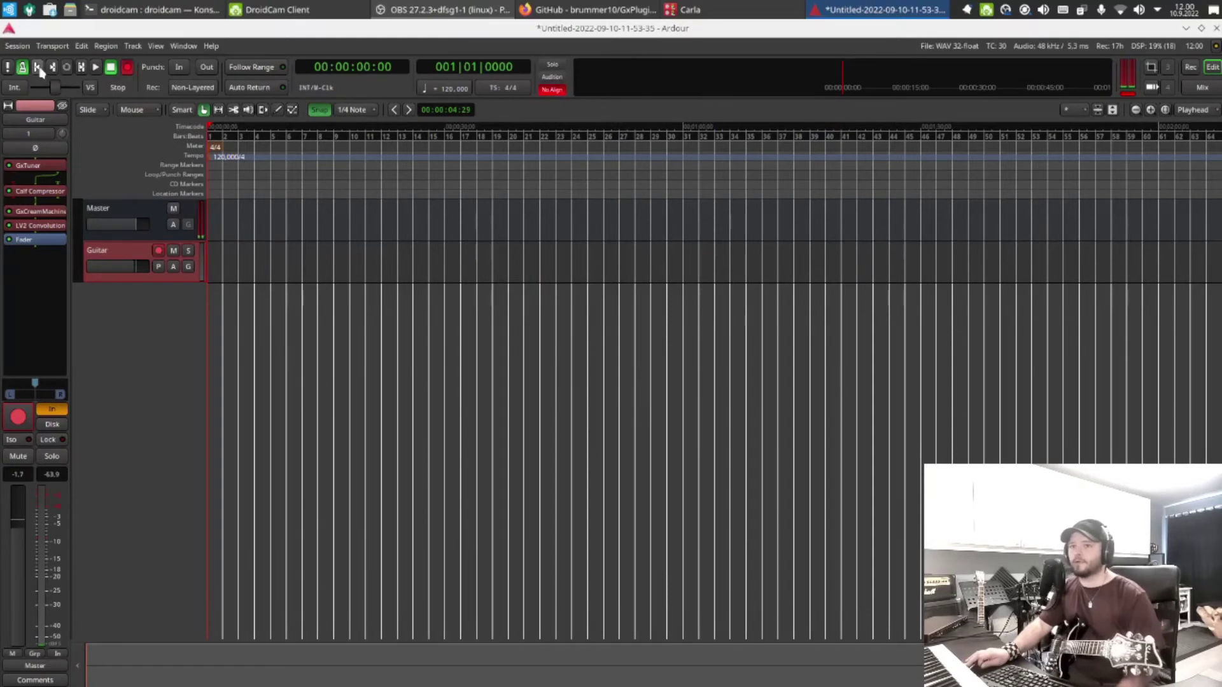
left_click(96, 67)
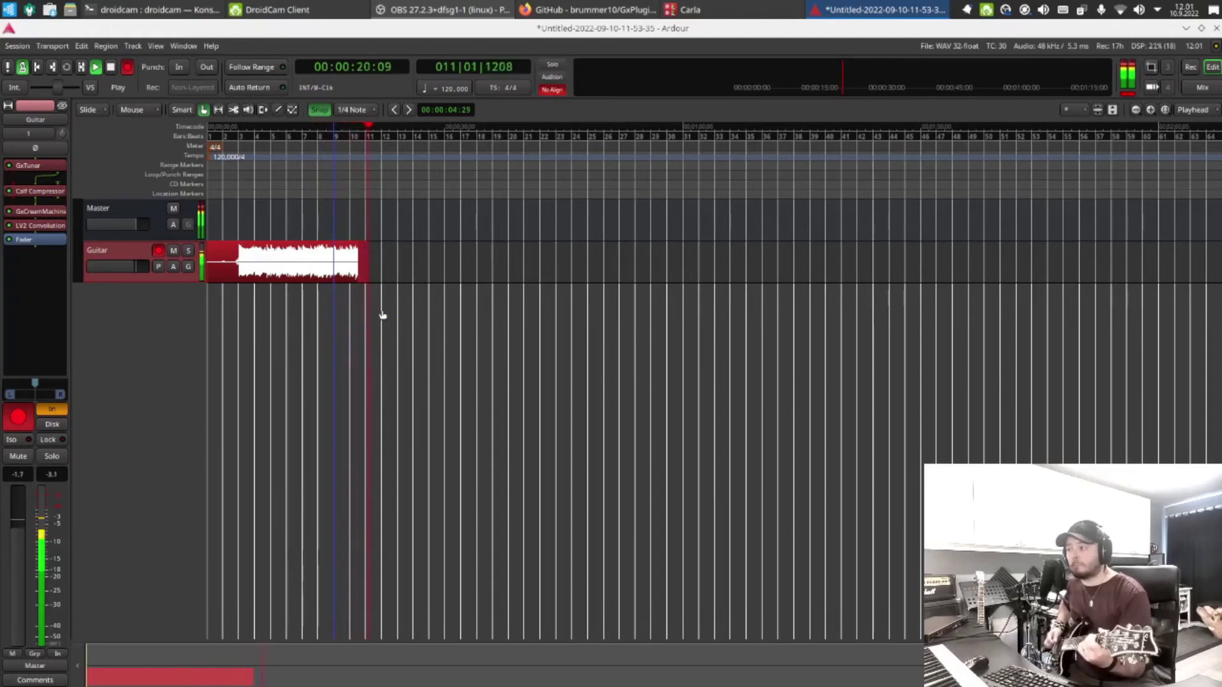
Stop recording and trim the end of the Guitar take
key("space")
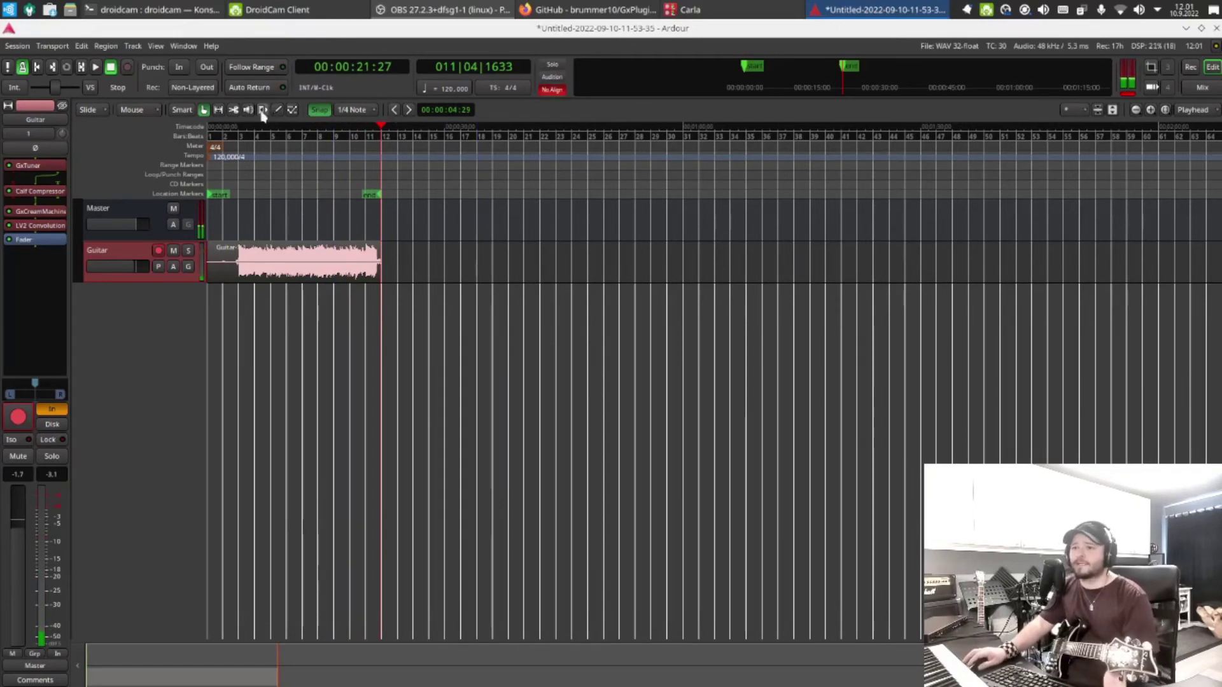
left_click(233, 109)
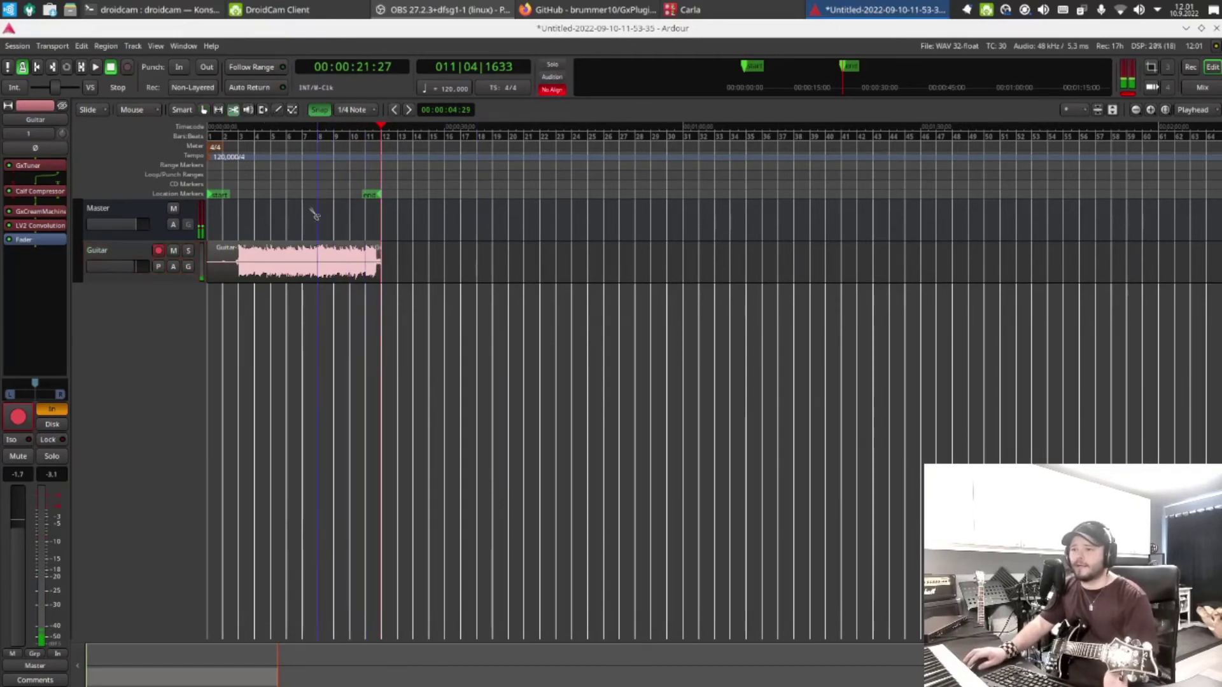
left_click(203, 110)
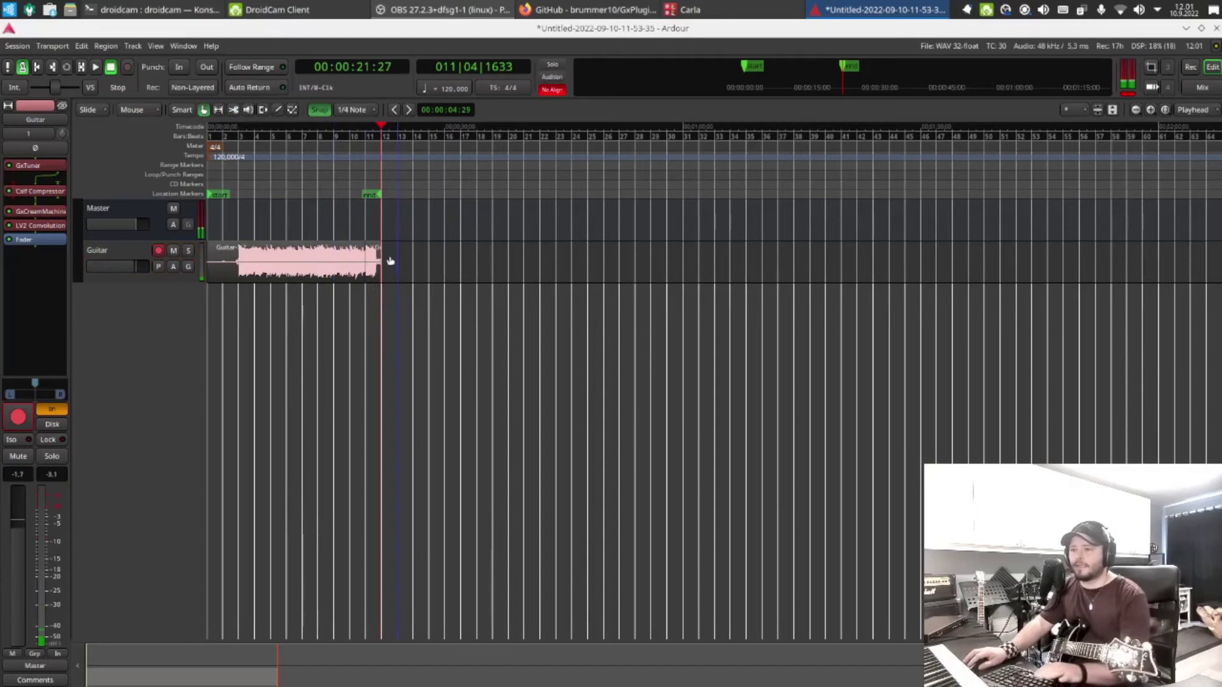
left_click_drag(380, 261, 352, 258)
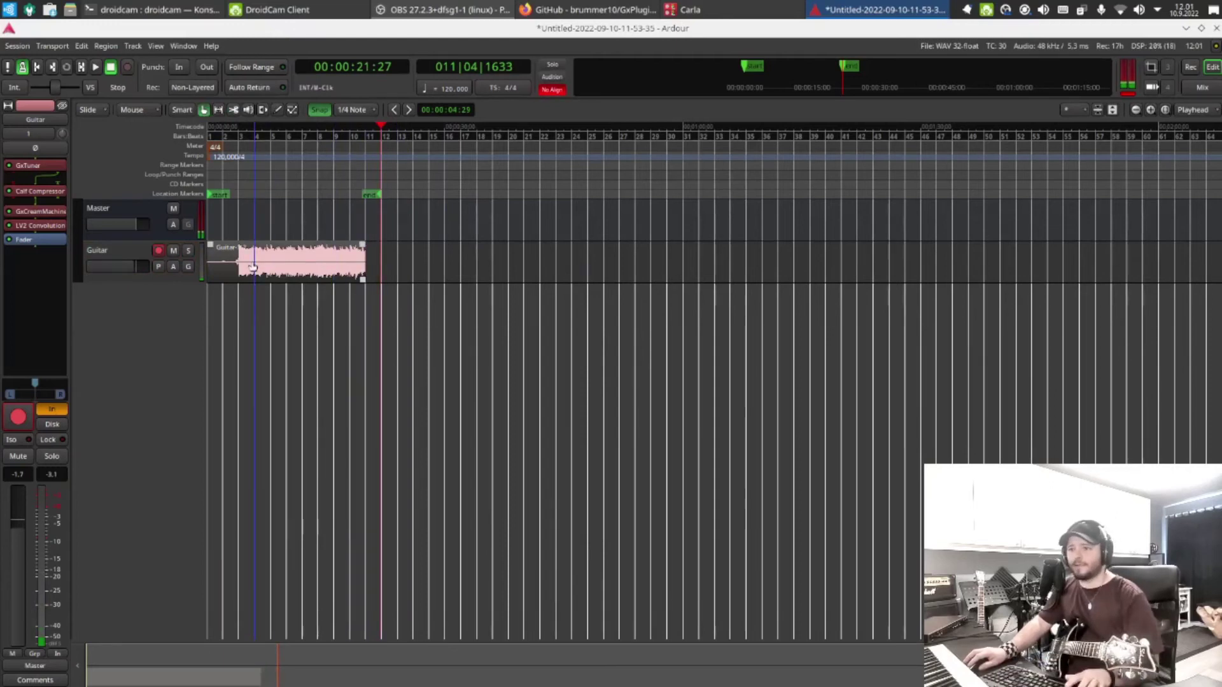
Copy the take and paste three back-to-back copies flush against it, reaching about bar 35
left_click(233, 109)
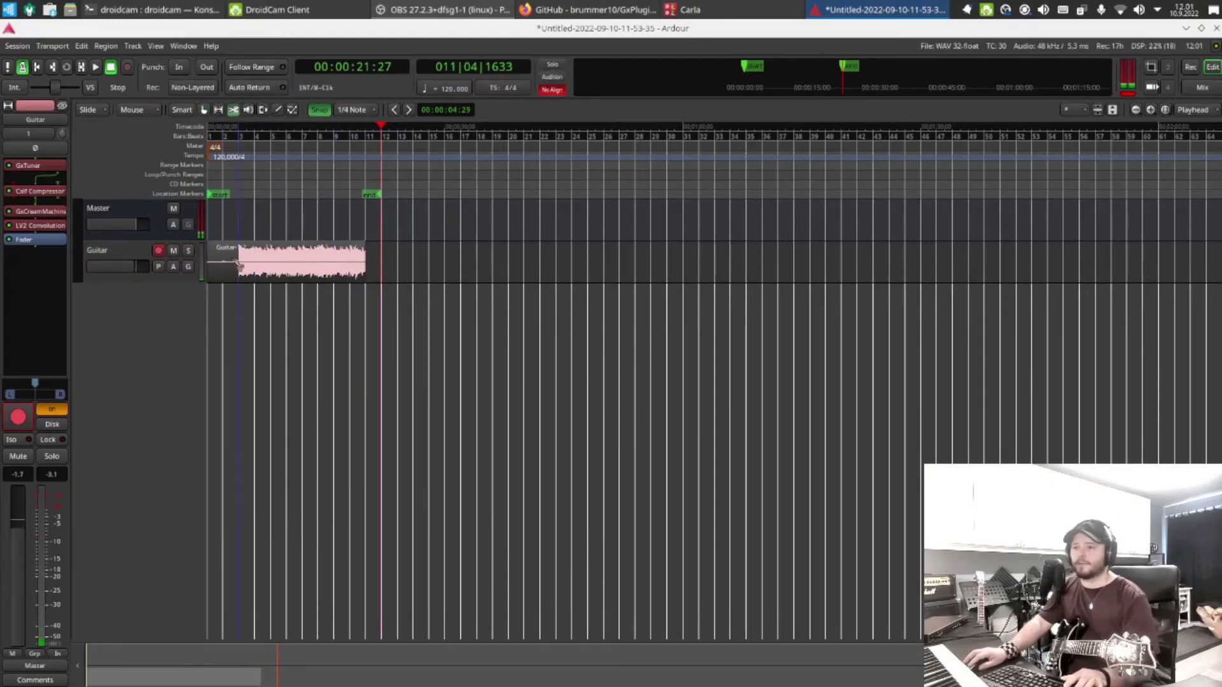
left_click(217, 111)
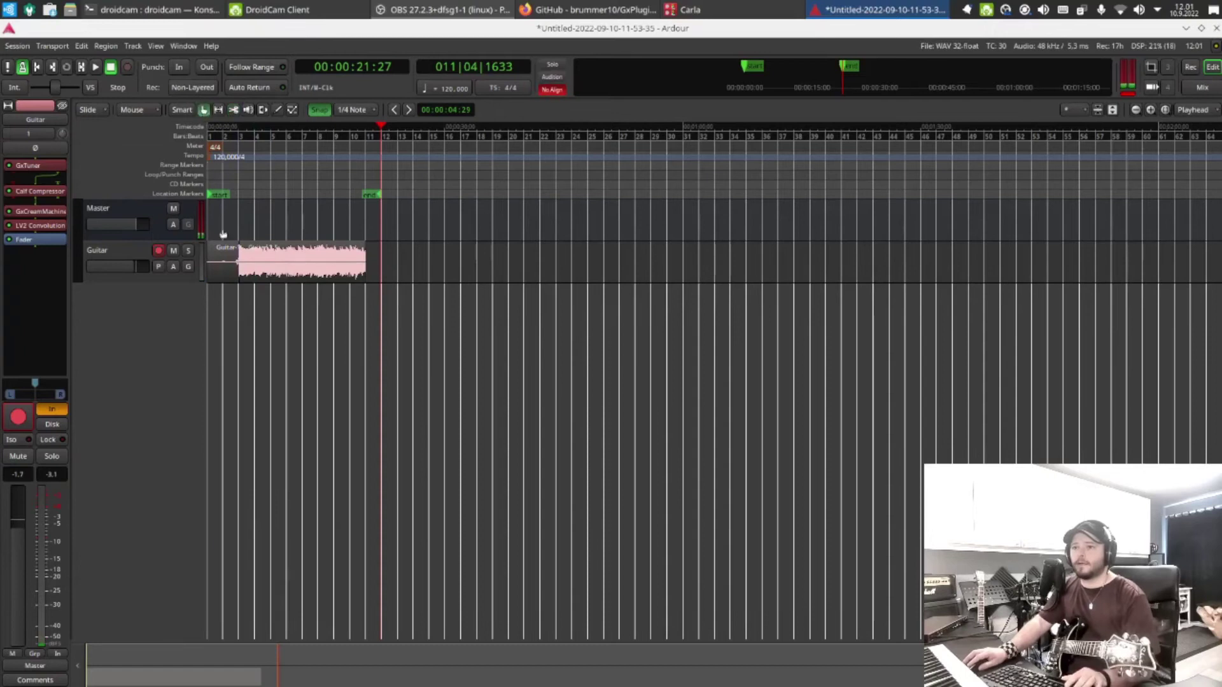
left_click(261, 265)
key("ctrl+c")
key("ctrl+v")
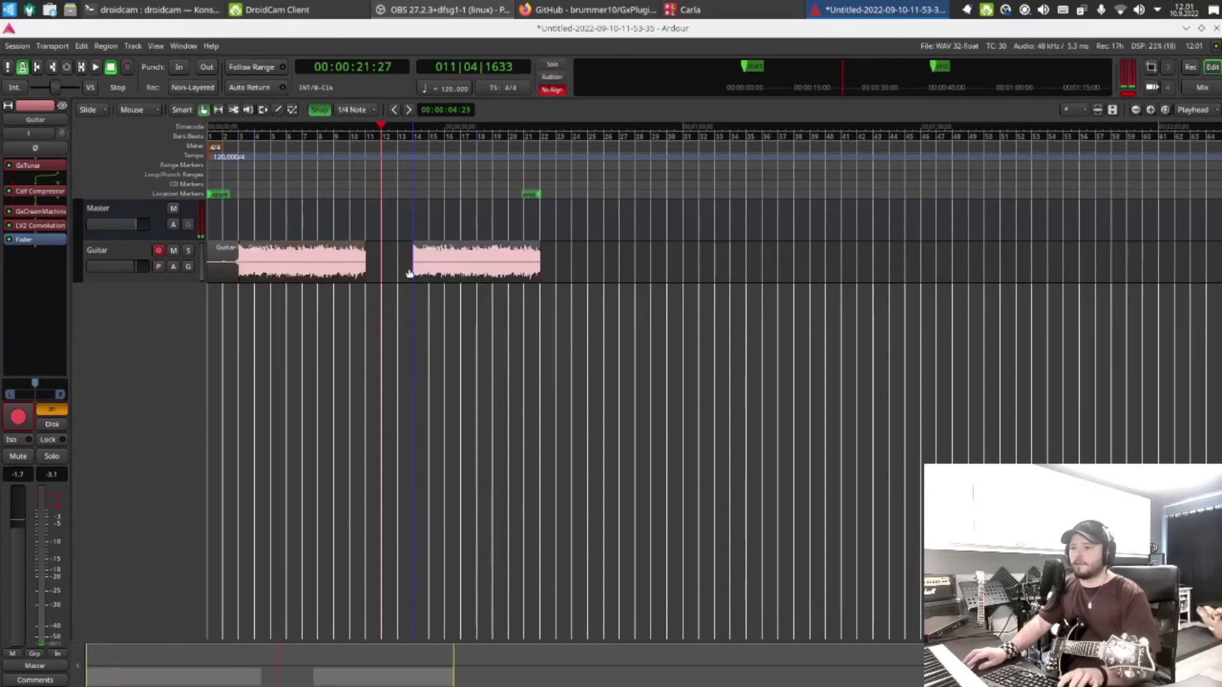
left_click_drag(464, 264, 417, 261)
key("ctrl+v")
left_click_drag(573, 267, 551, 262)
key("ctrl+v")
left_click_drag(713, 253, 682, 250)
left_click(230, 129)
Switch the Guitar track to Disk monitoring and play back the looped take from bar 9
key("space")
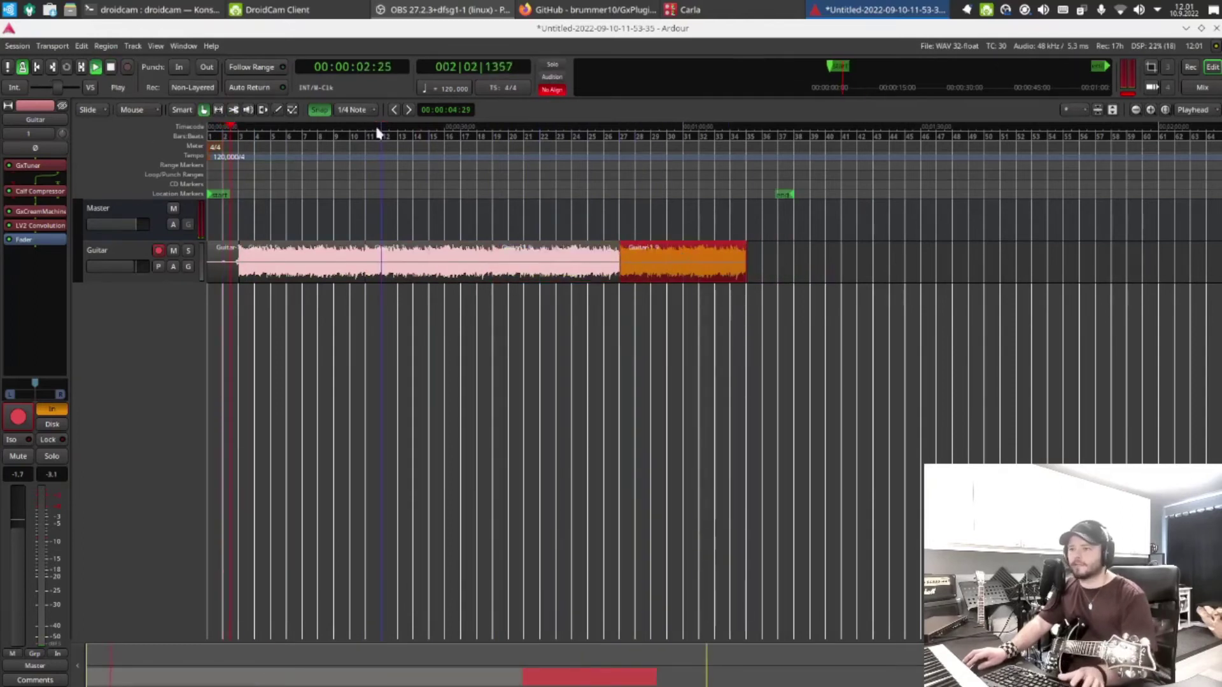
left_click(354, 133)
key("space")
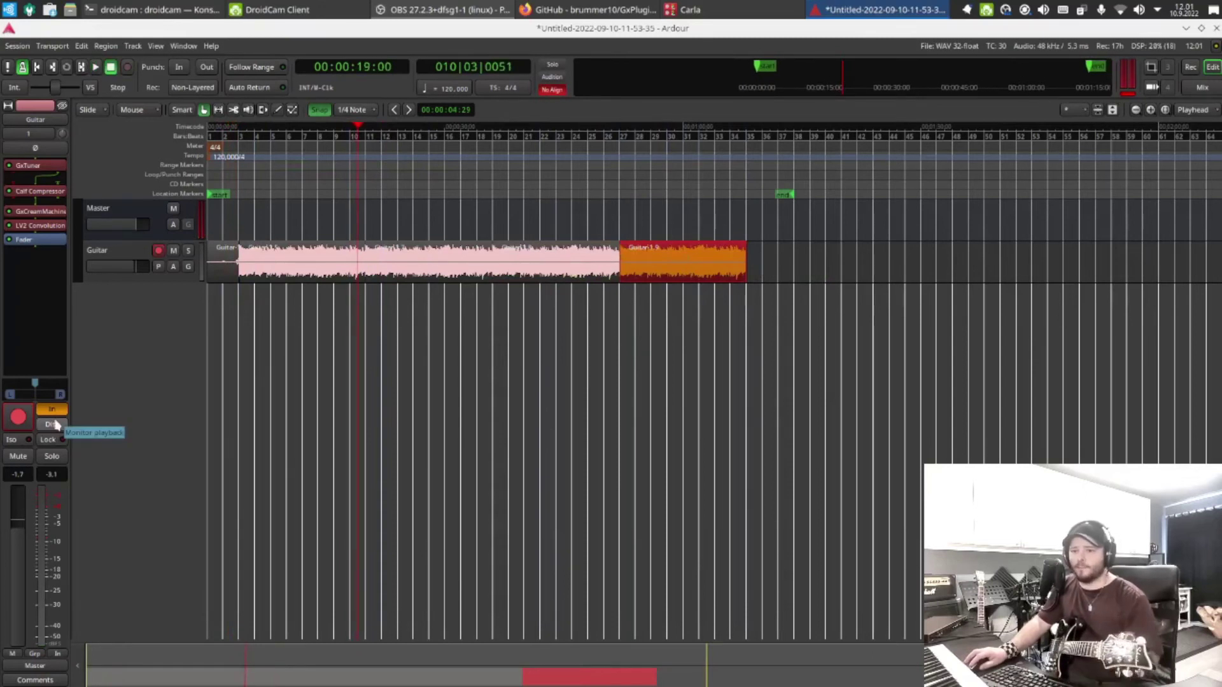
left_click(55, 425)
left_click(338, 132)
key("space")
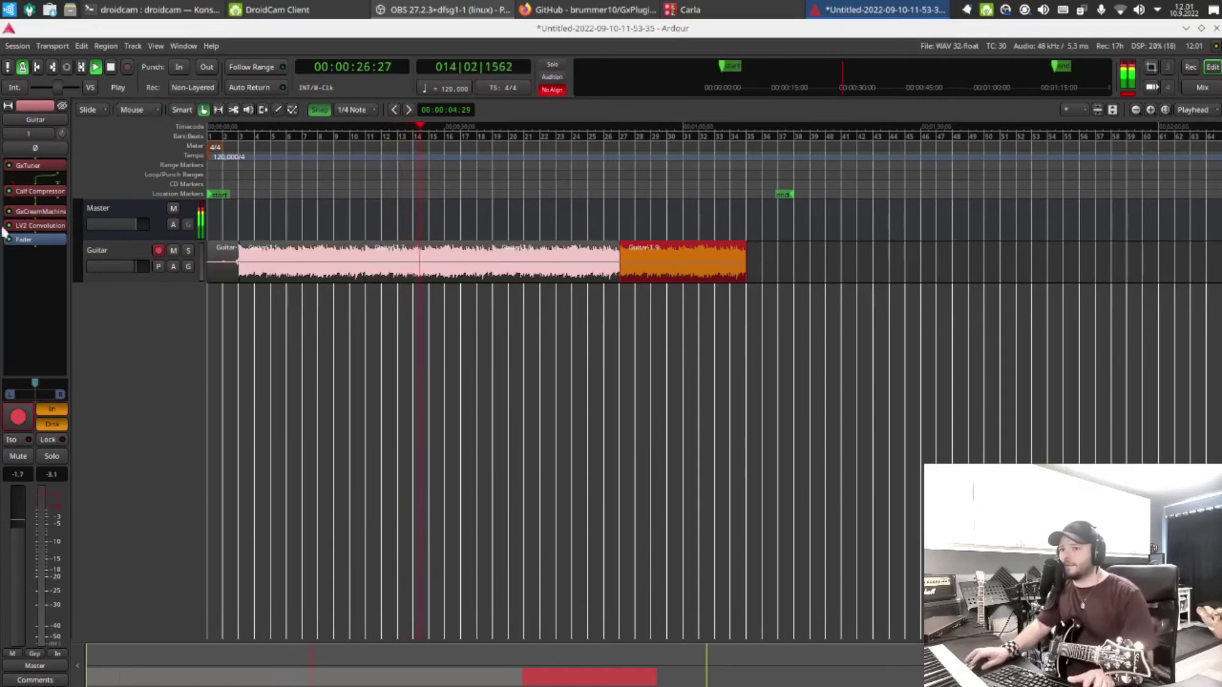
key("space")
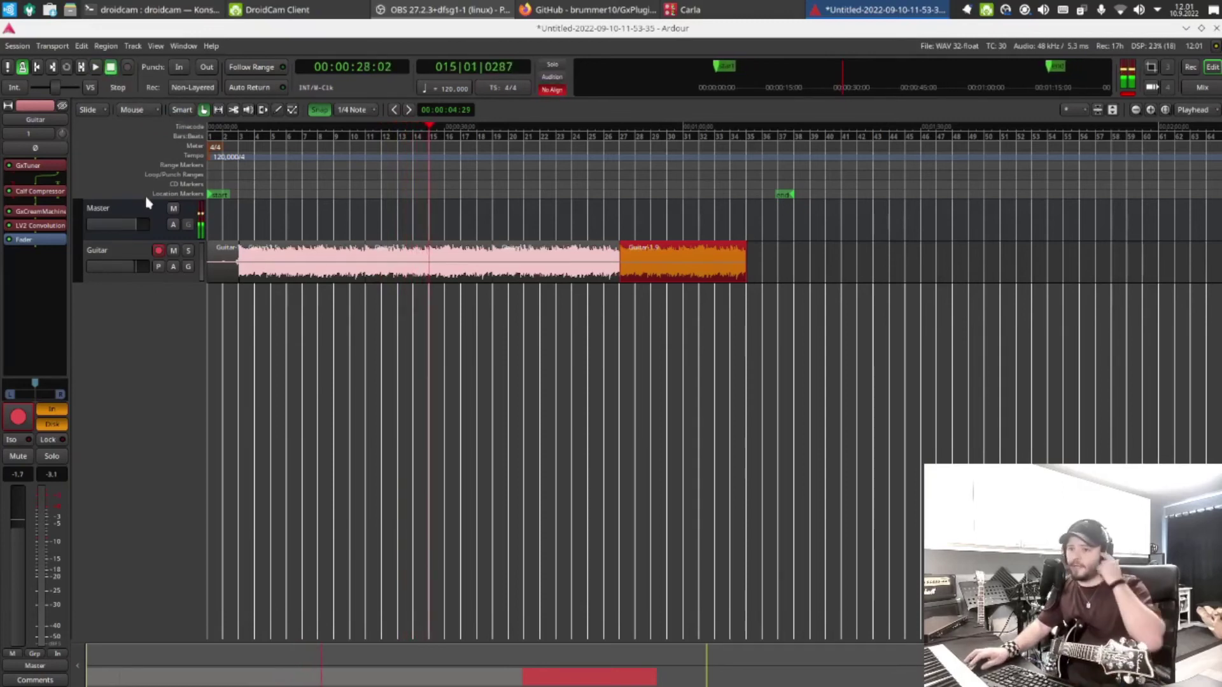
Duplicate the Guitar track as Guitar 1 using a new empty playlist
left_click(107, 251)
right_click(107, 250)
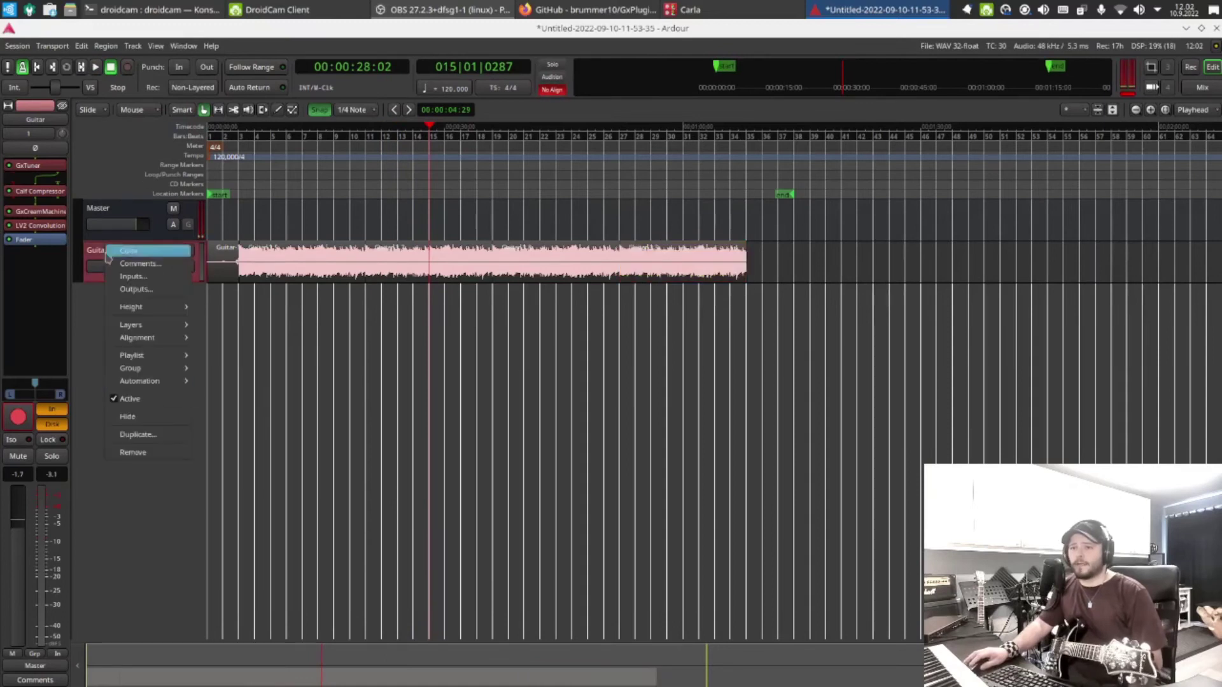
left_click(145, 435)
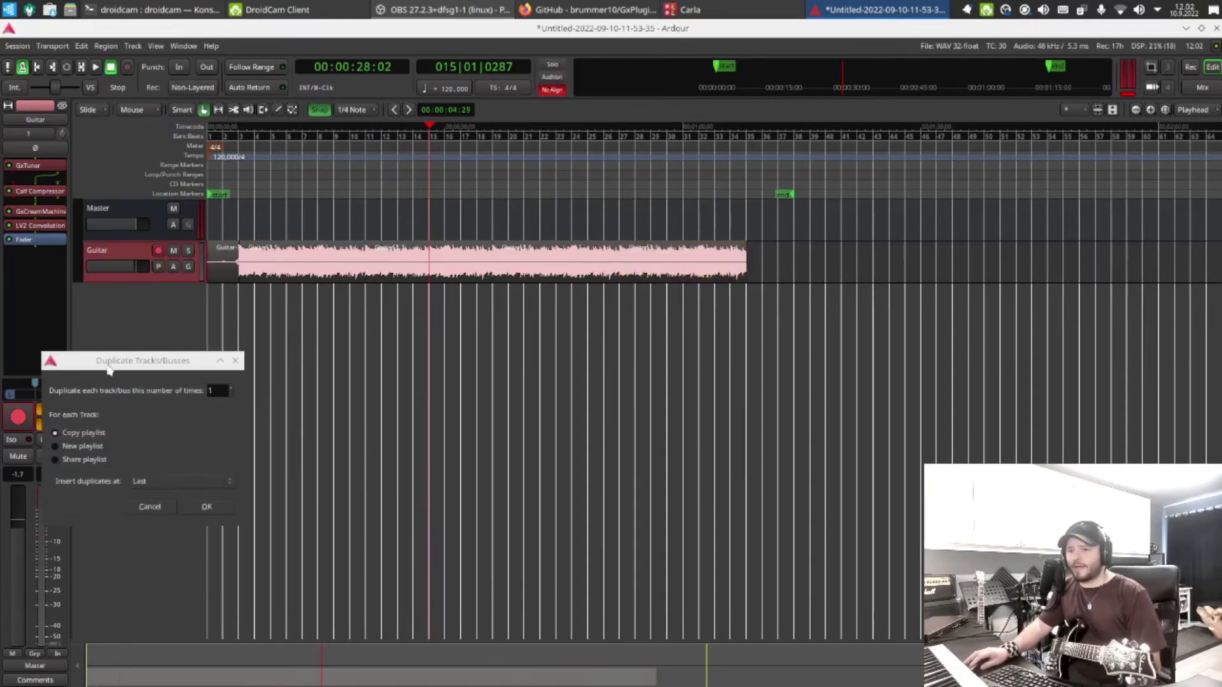
left_click_drag(109, 371, 224, 299)
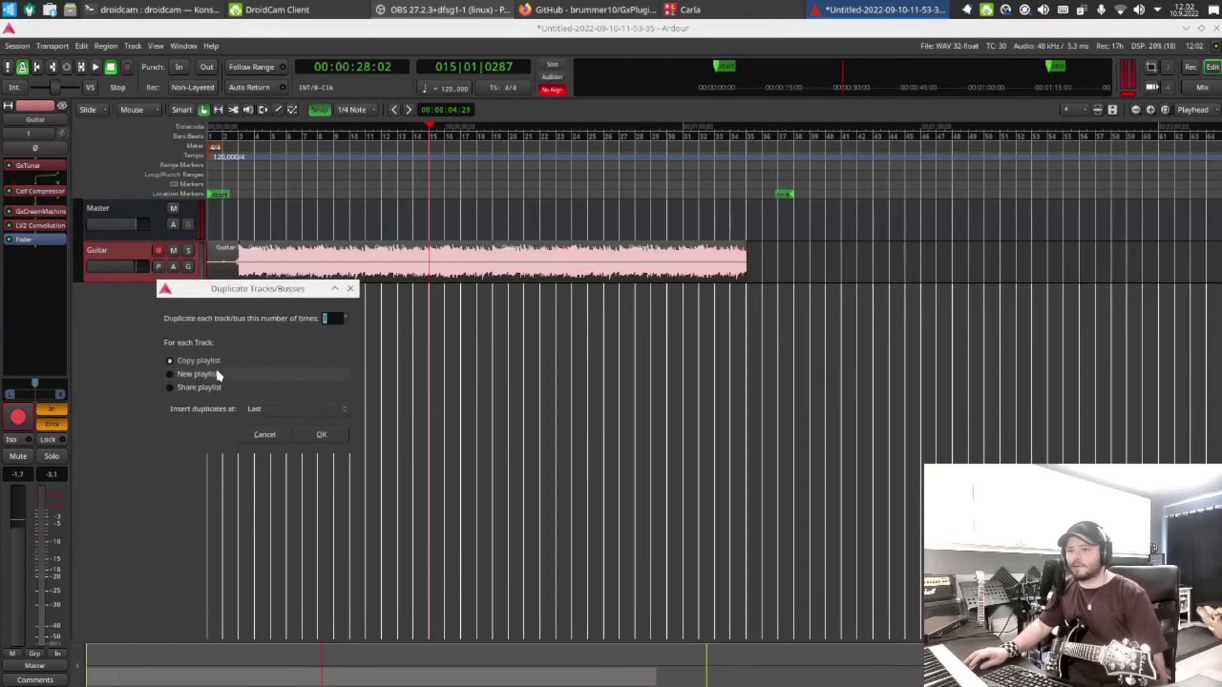
left_click(316, 436)
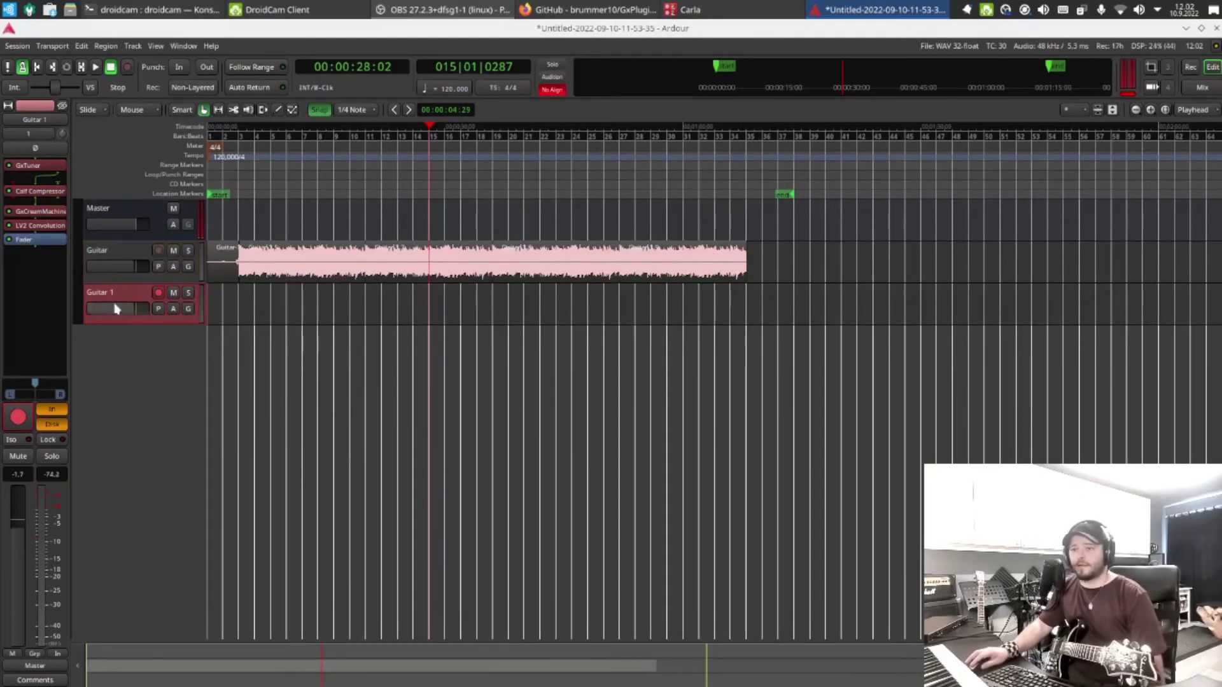
Add GxSD2Lead, GxDelay-Stereo and GxReverb-Stereo to Guitar 1's processor box
double_click(53, 297)
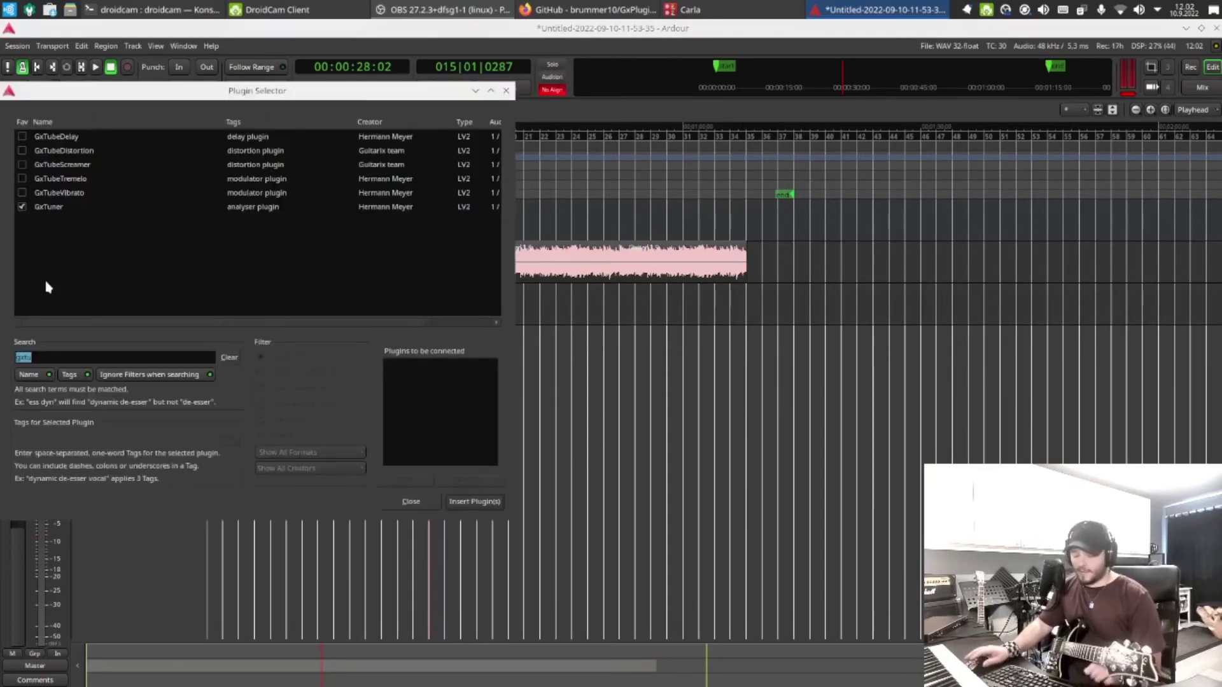
type("gx")
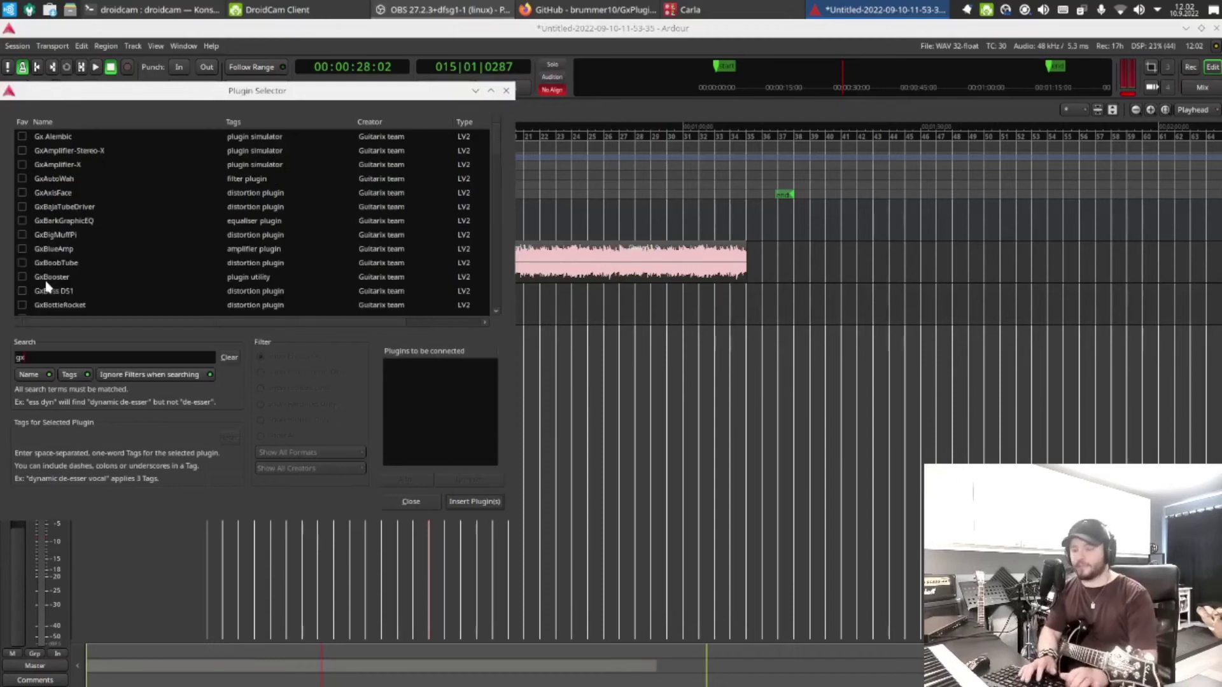
type("sd")
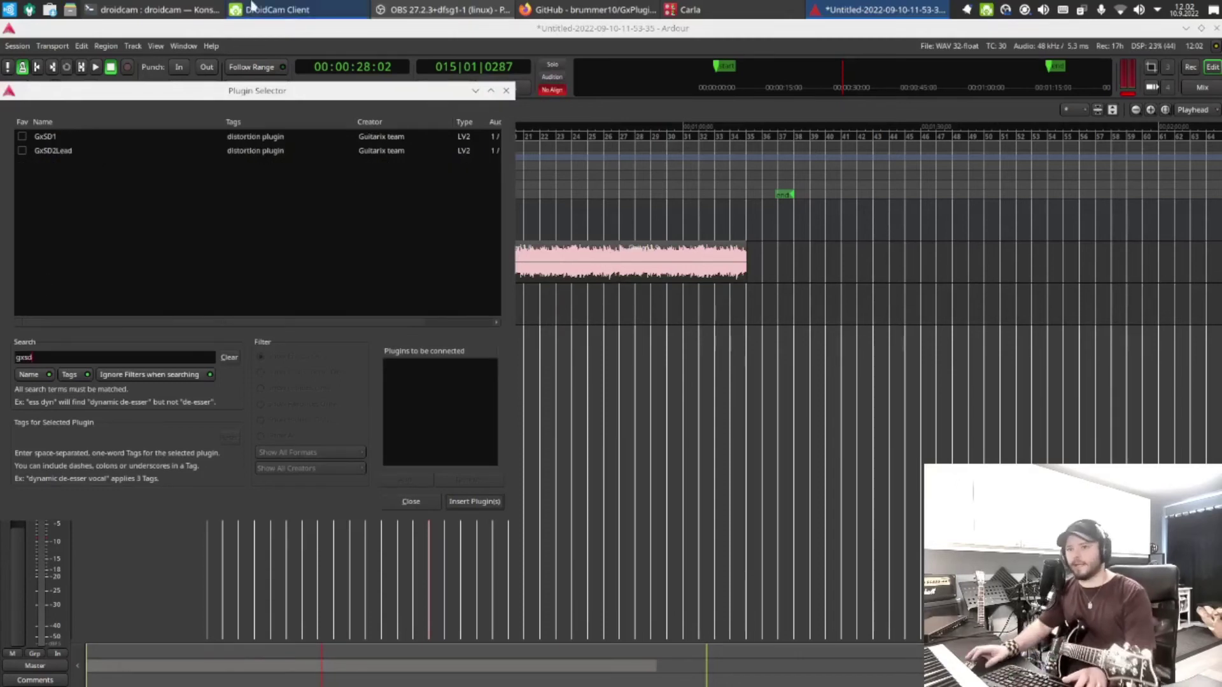
double_click(49, 151)
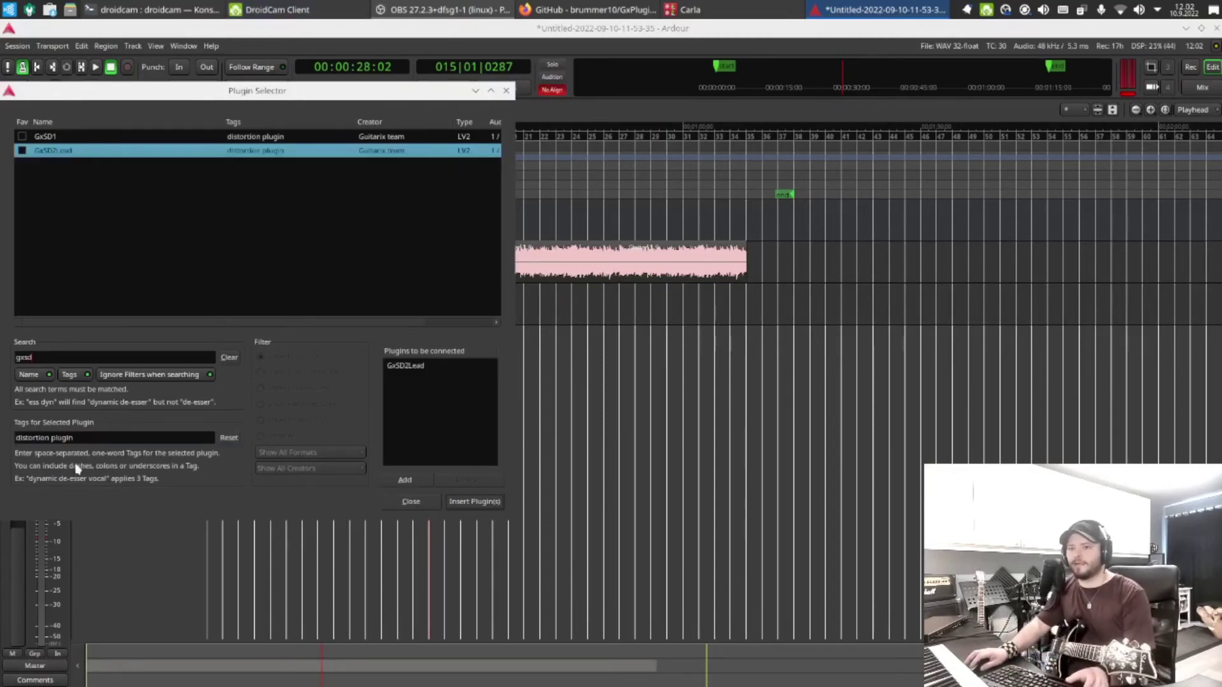
left_click(44, 360)
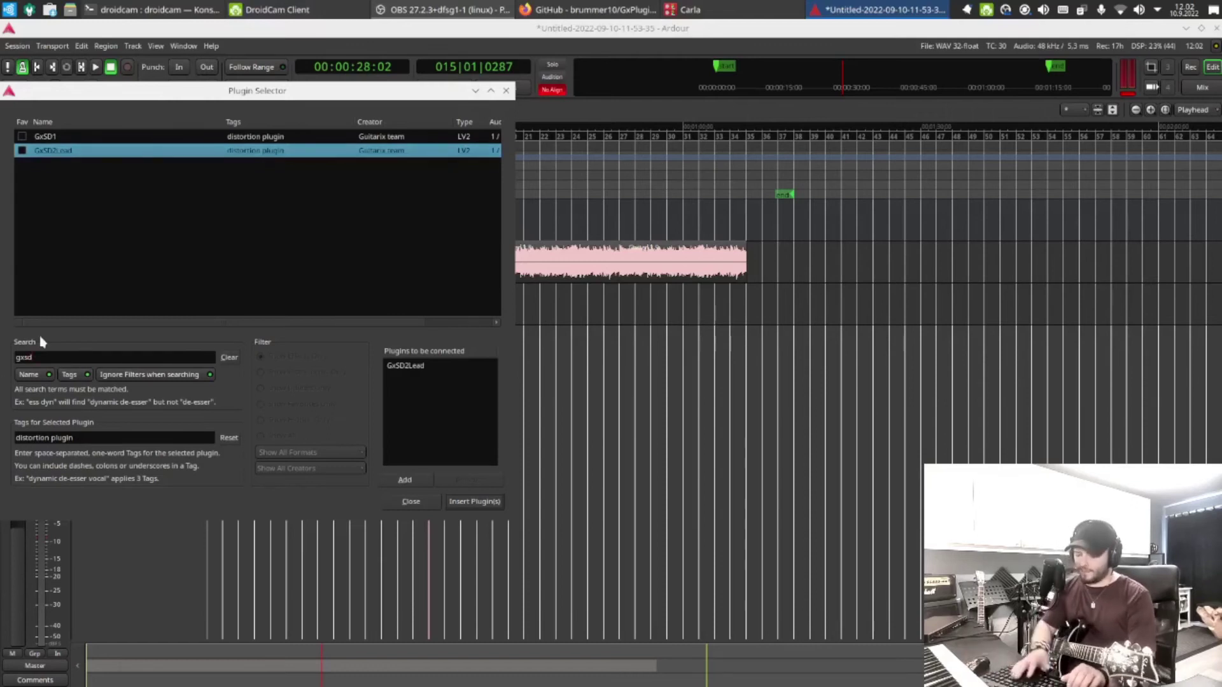
key("BackSpace")
key("BackSpace")
key("BackSpace")
key("BackSpace")
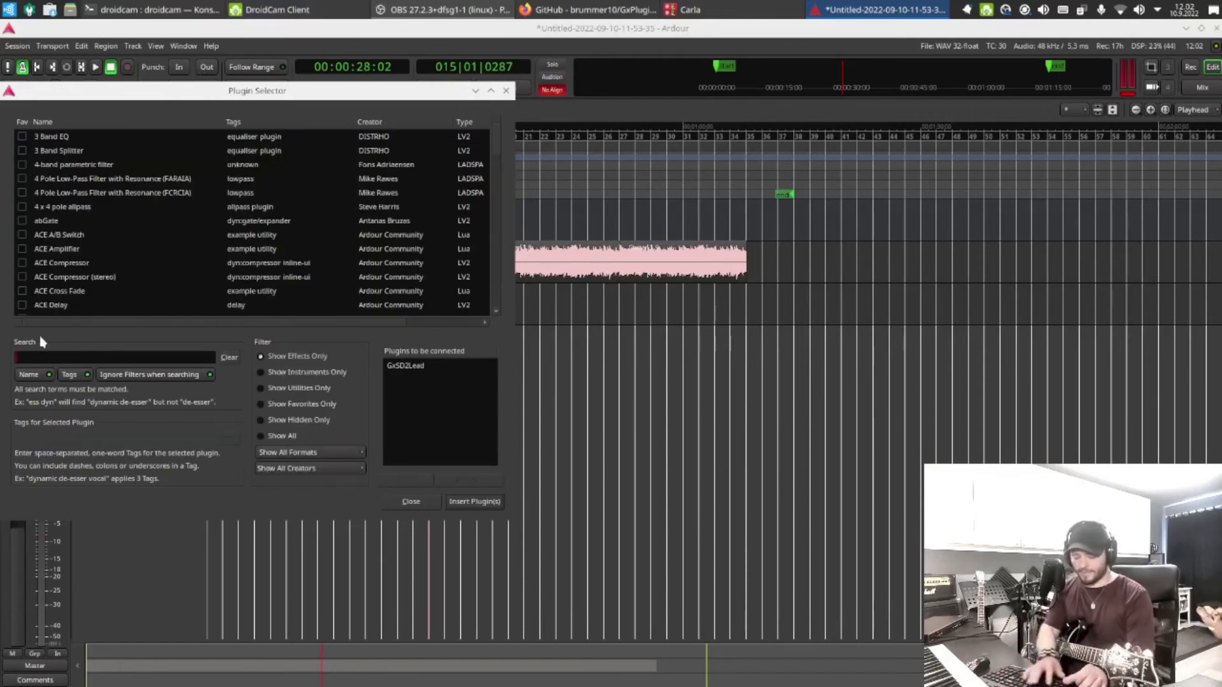
type("gx del")
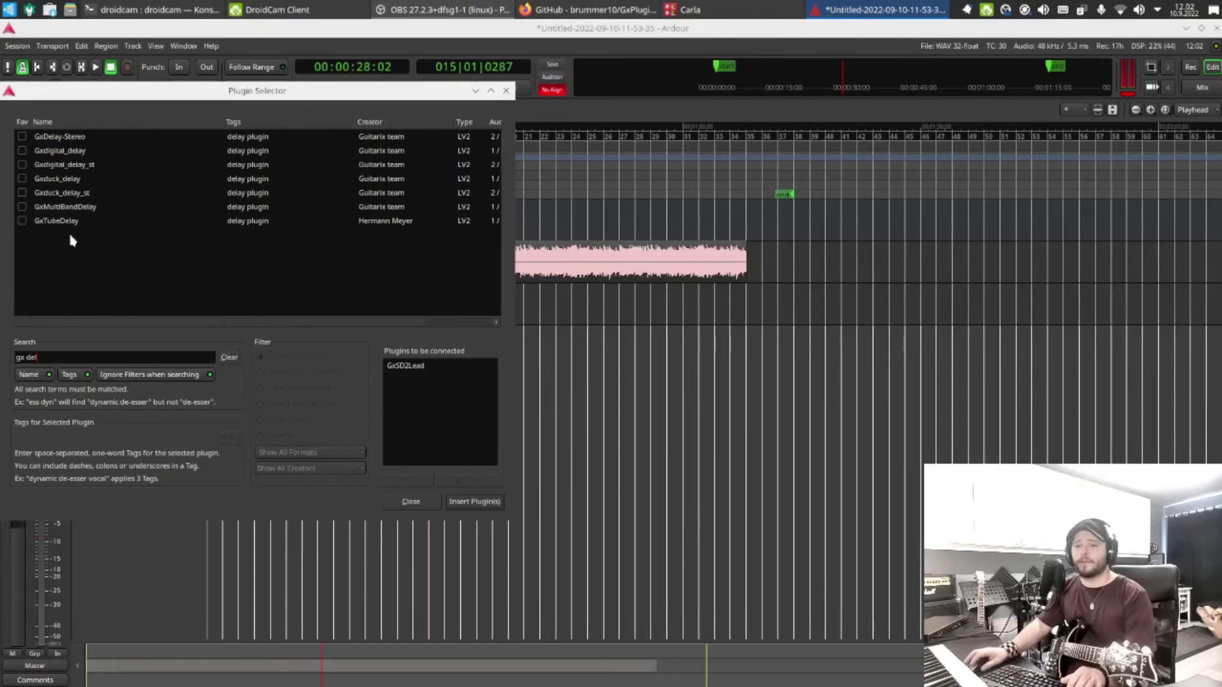
double_click(82, 138)
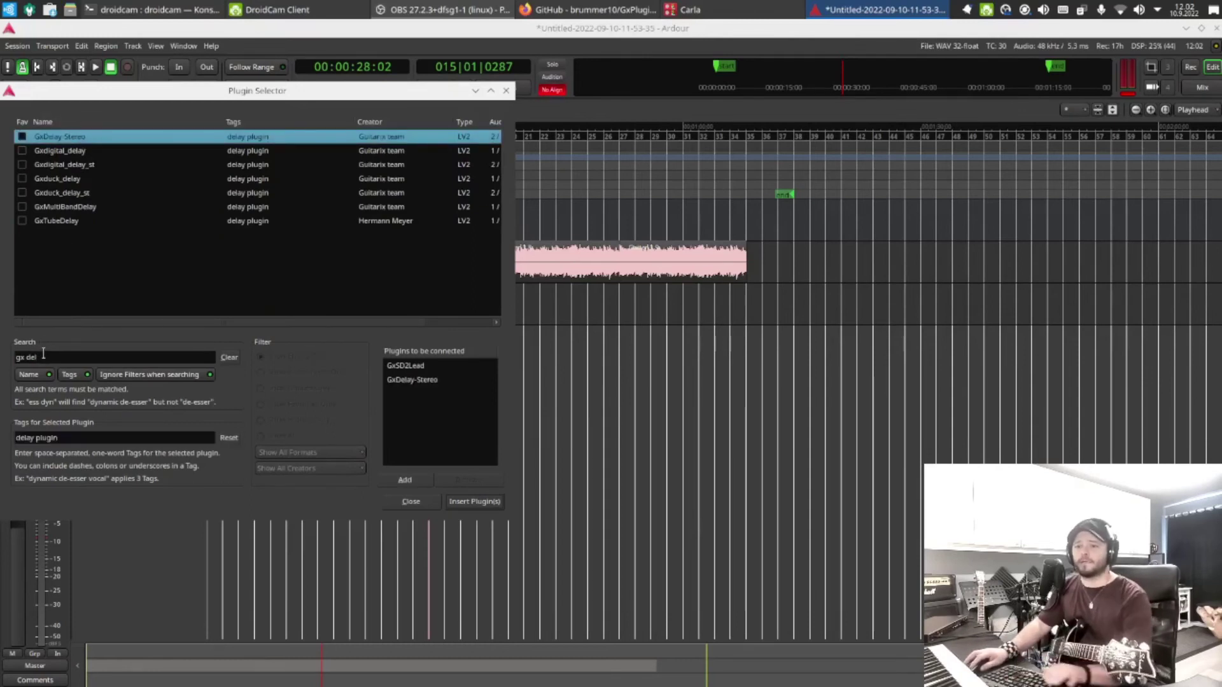
double_click(44, 354)
type("rev")
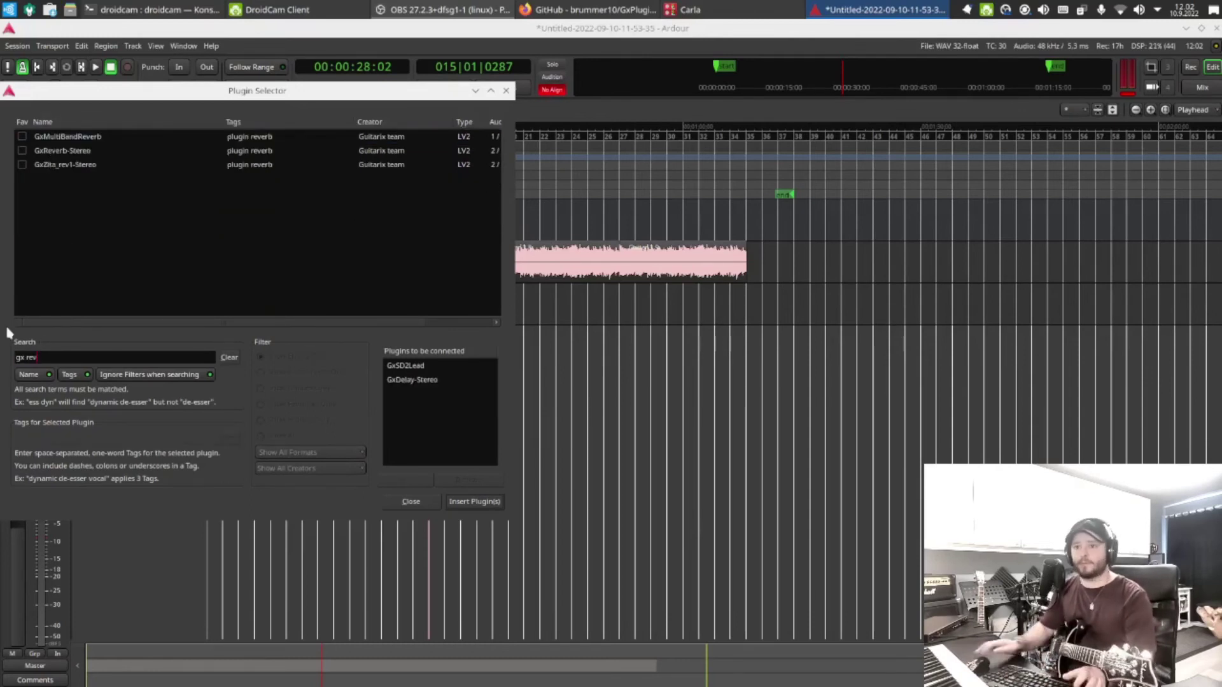
double_click(76, 151)
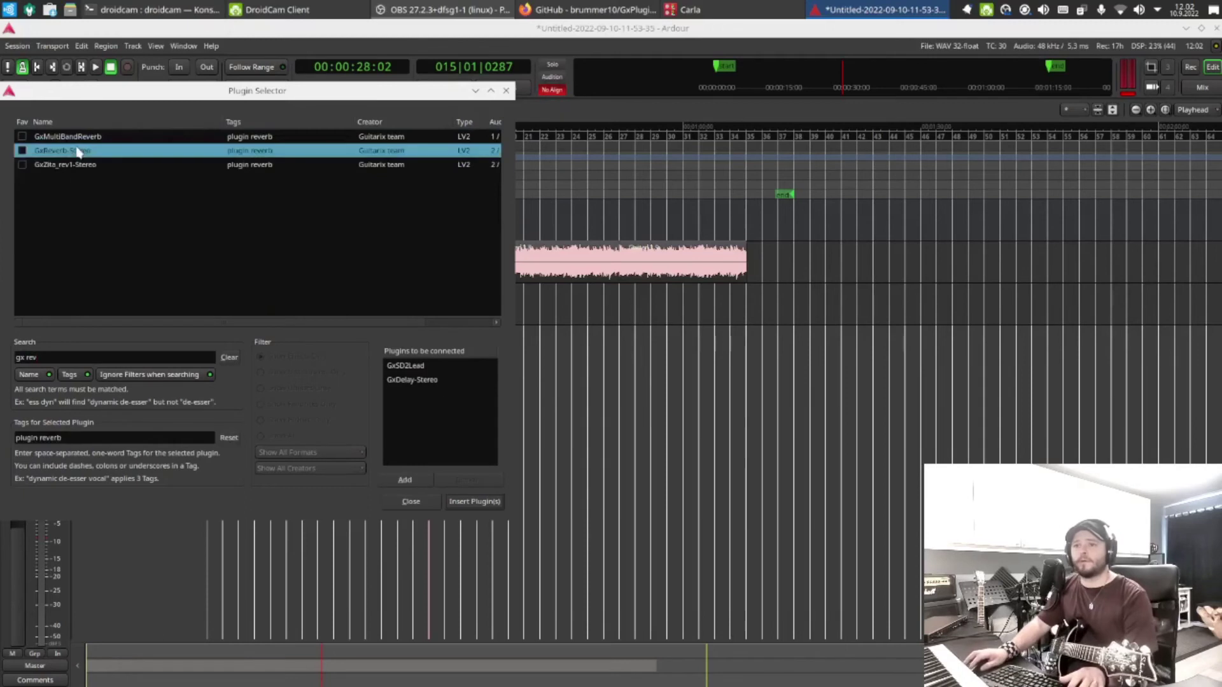
left_click(467, 501)
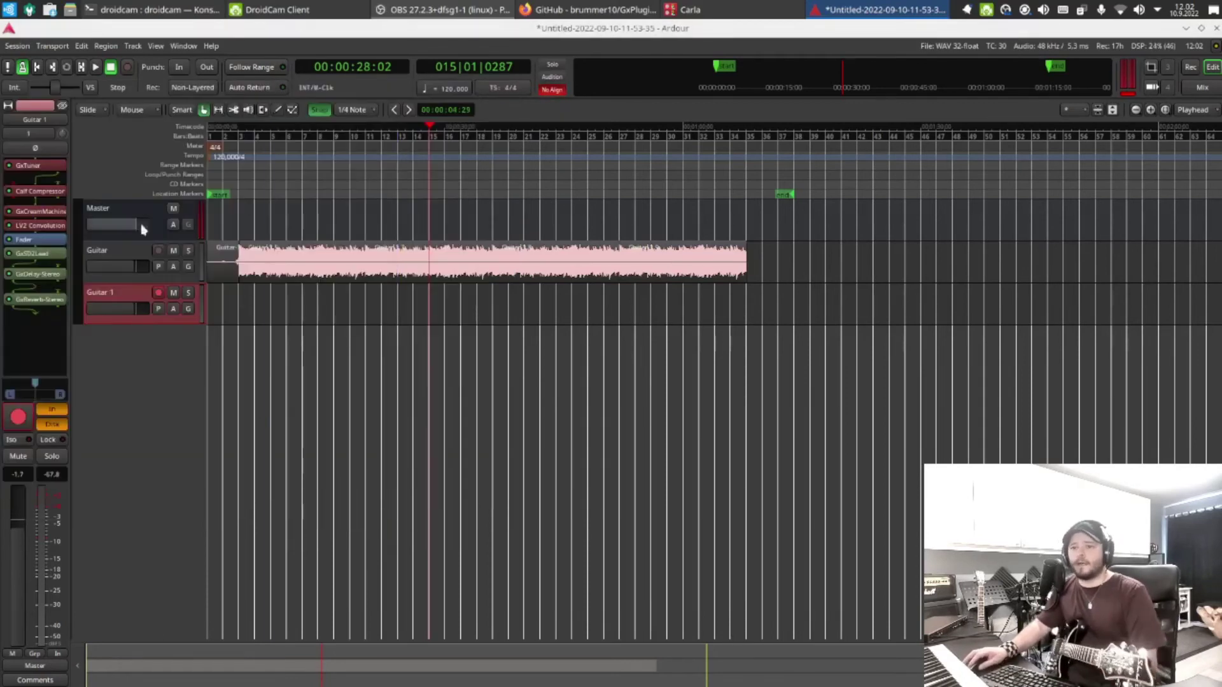
Place GxSD2Lead right after Calf Compressor and the fader after GxReverb-Stereo on Guitar 1
left_click_drag(42, 254, 37, 211)
left_click_drag(28, 253, 37, 310)
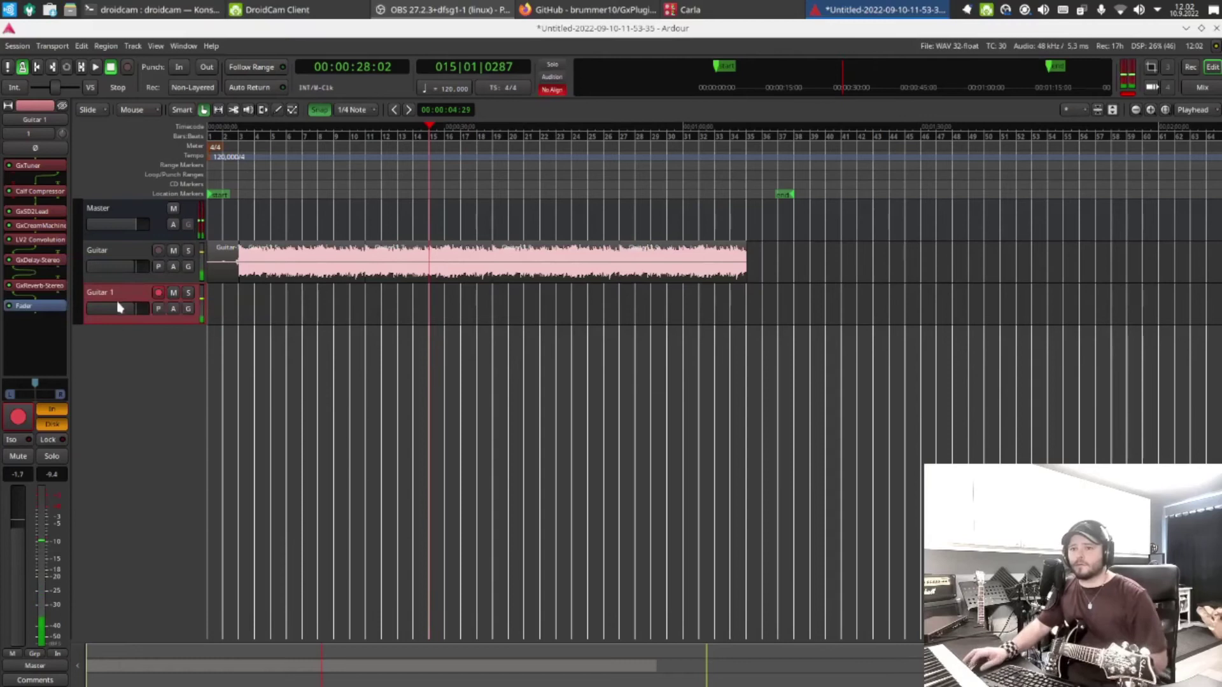
Set Guitar 1's GxDelay-Stereo left delay time to 660 and left level to about -14
double_click(38, 260)
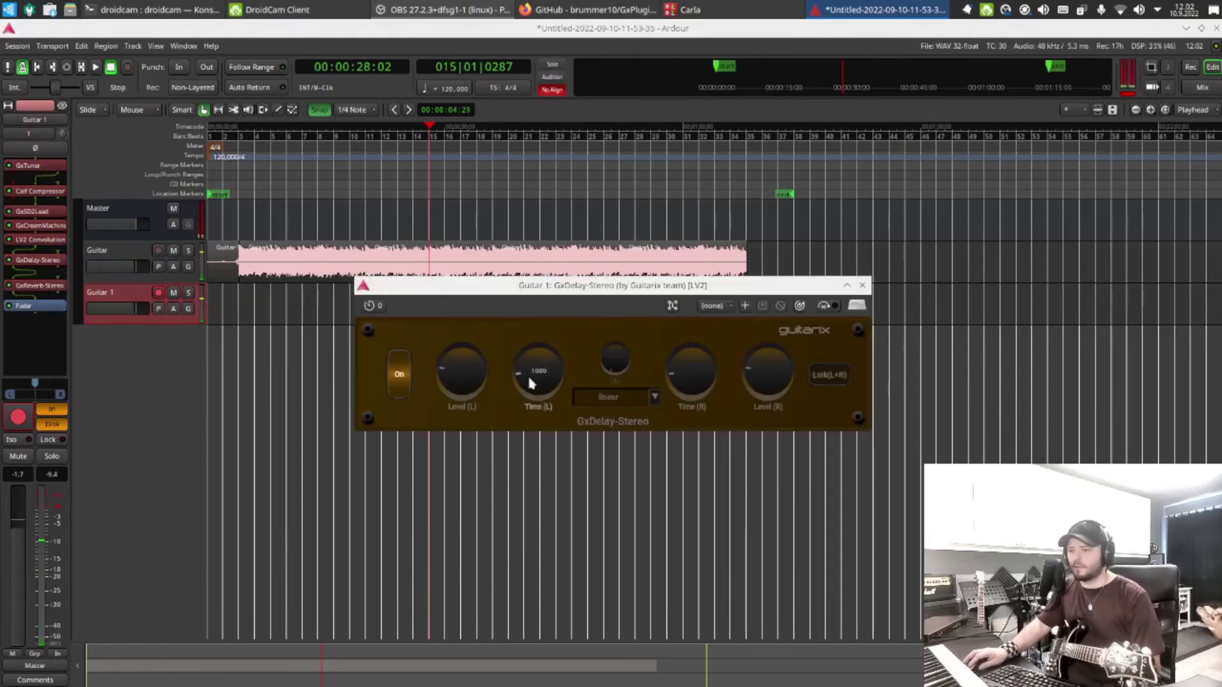
mouse_move(509, 399)
left_mouse_down()
mouse_move(534, 402)
mouse_move(521, 394)
left_mouse_up()
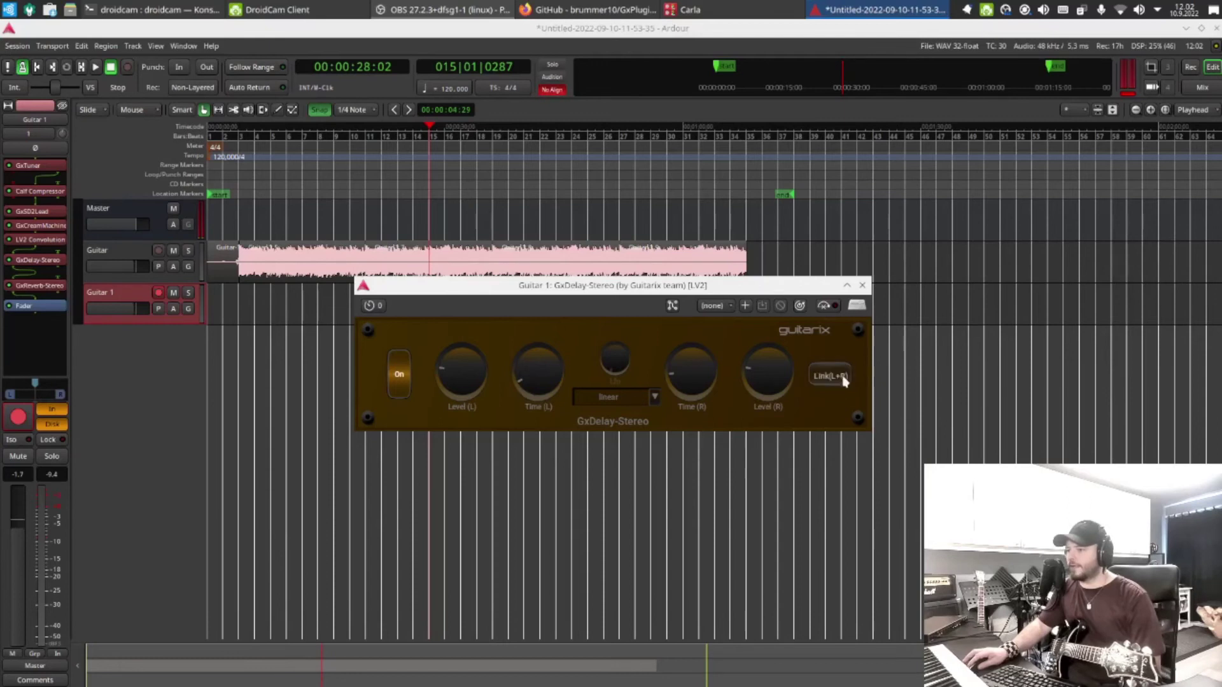
left_click(844, 381)
left_click_drag(524, 379, 527, 367)
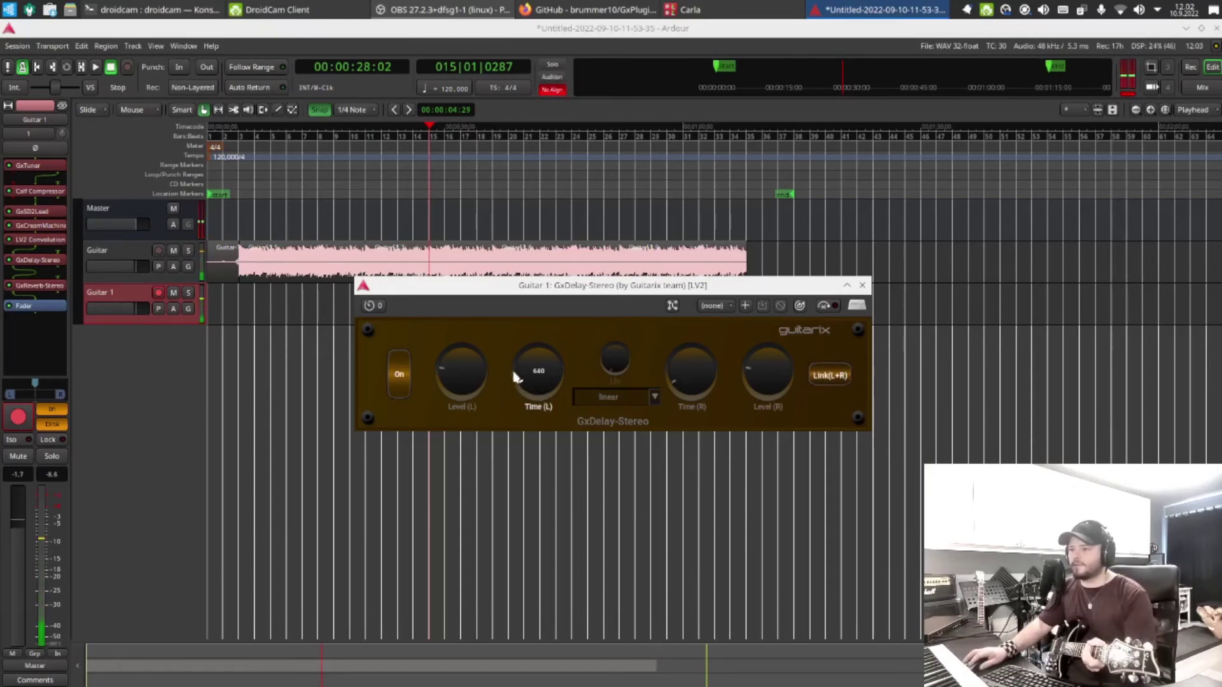
scroll(513, 371, "up", 2)
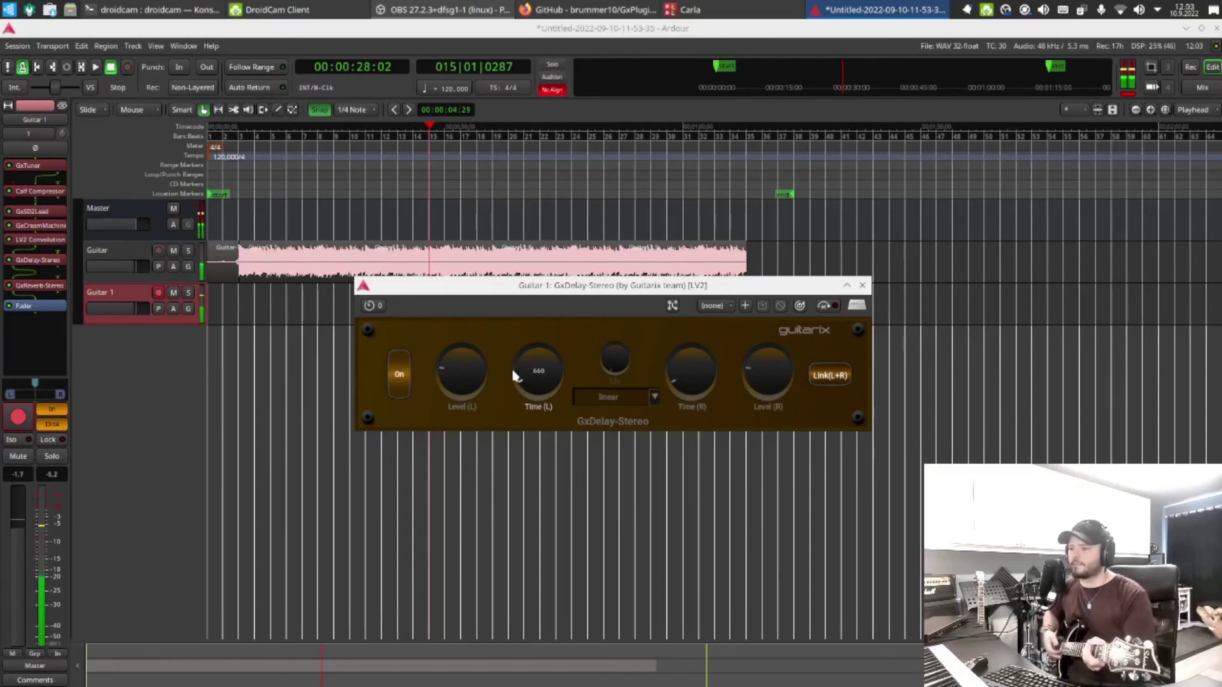
mouse_move(463, 390)
left_click_drag(462, 390, 454, 403)
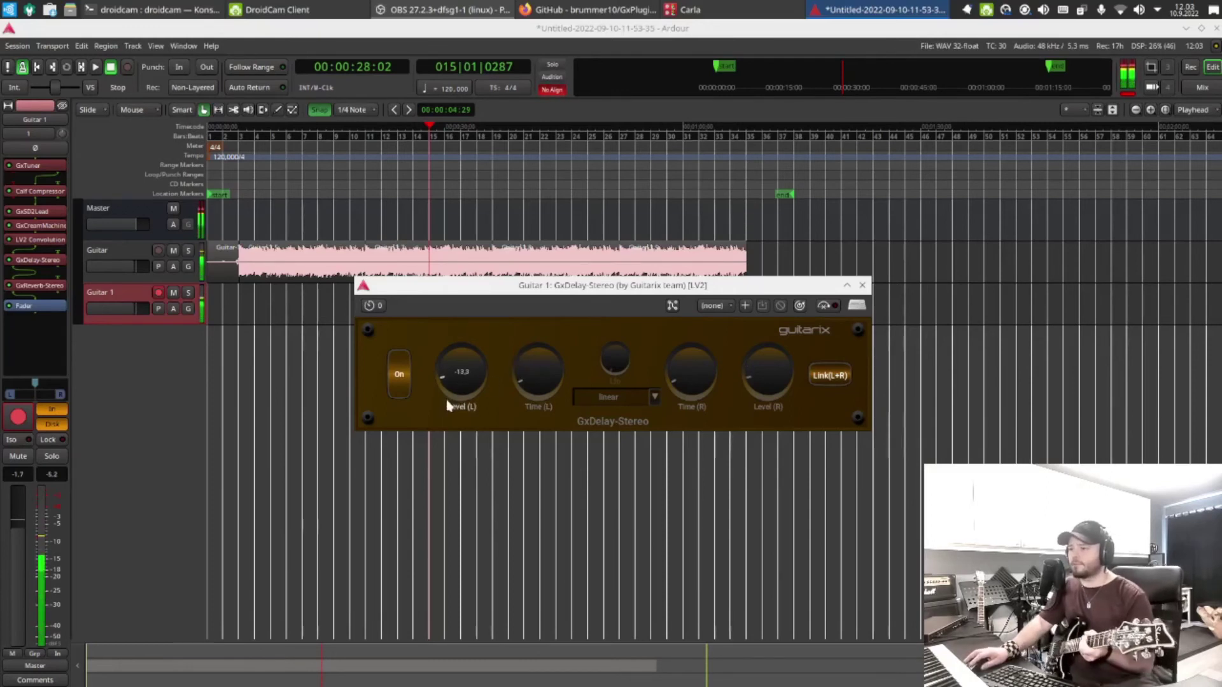
scroll(462, 381, "down", 2)
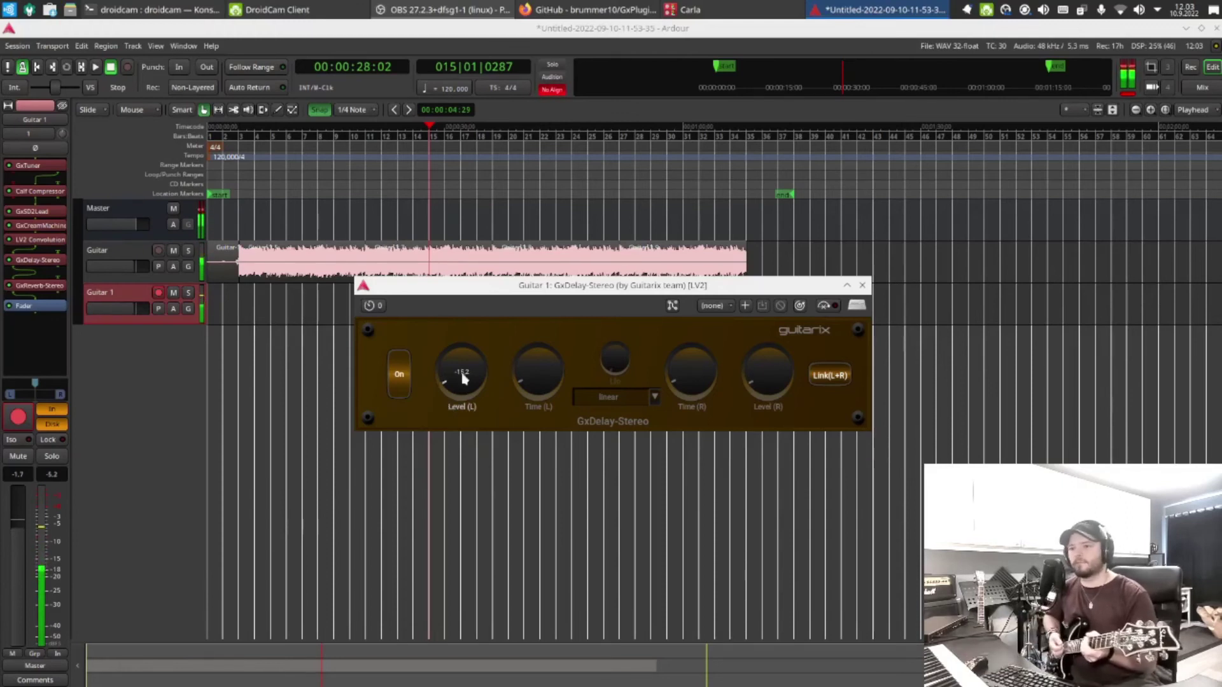
scroll(458, 374, "up", 1)
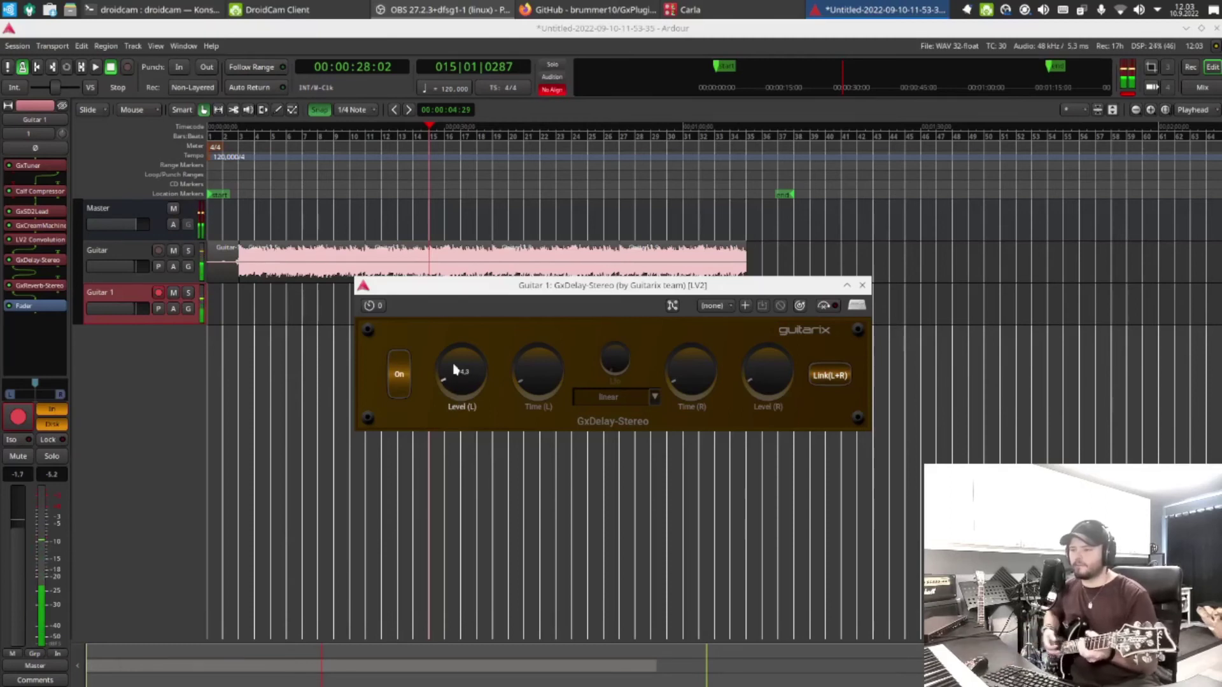
Close the GxDelay-Stereo window and bring up Guitar 1's GxSD2Lead drive, level and tone controls
left_click(863, 286)
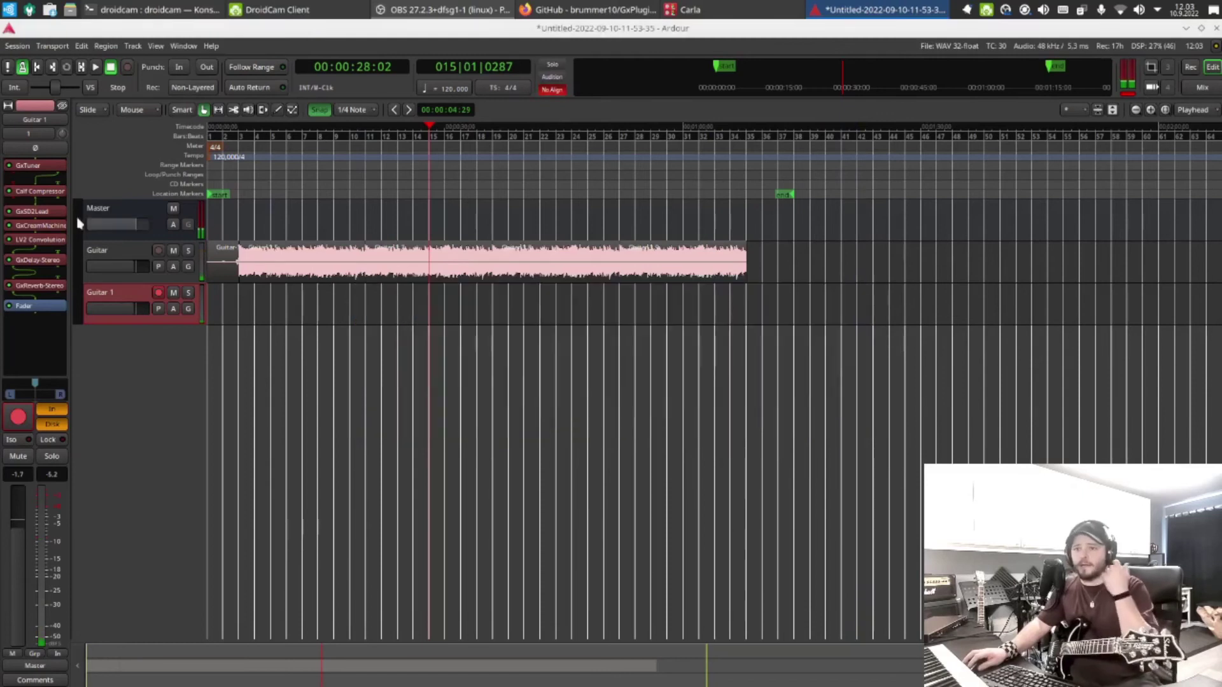
double_click(35, 211)
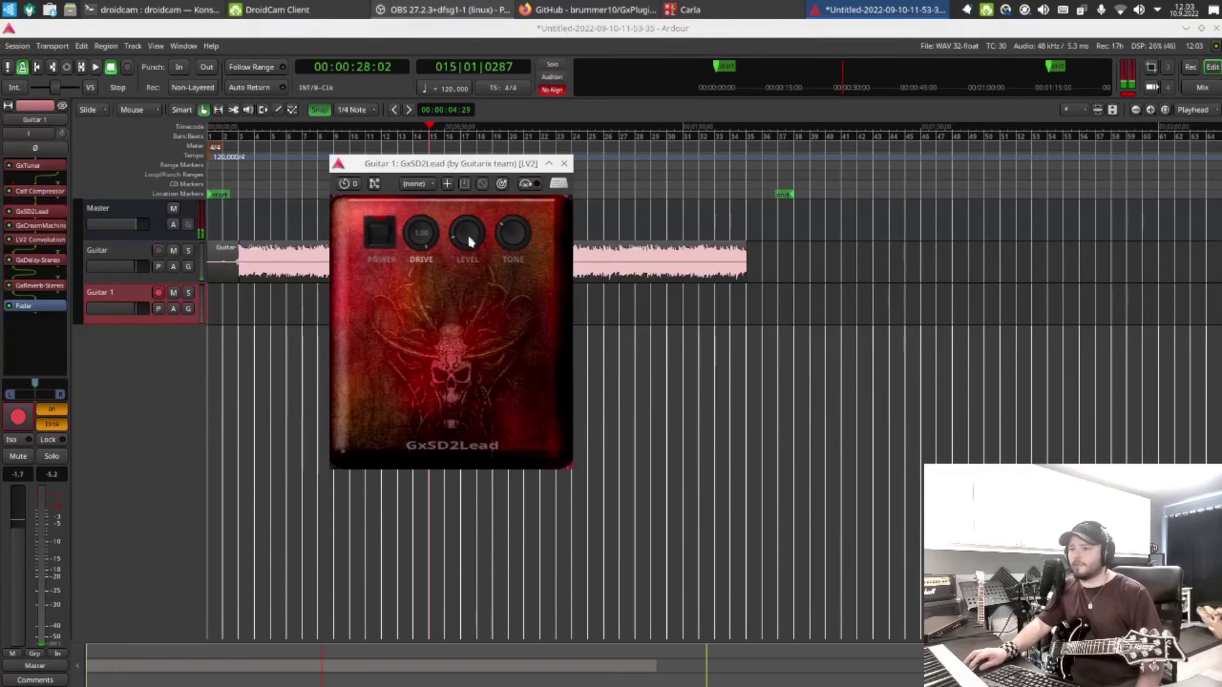
mouse_move(535, 5)
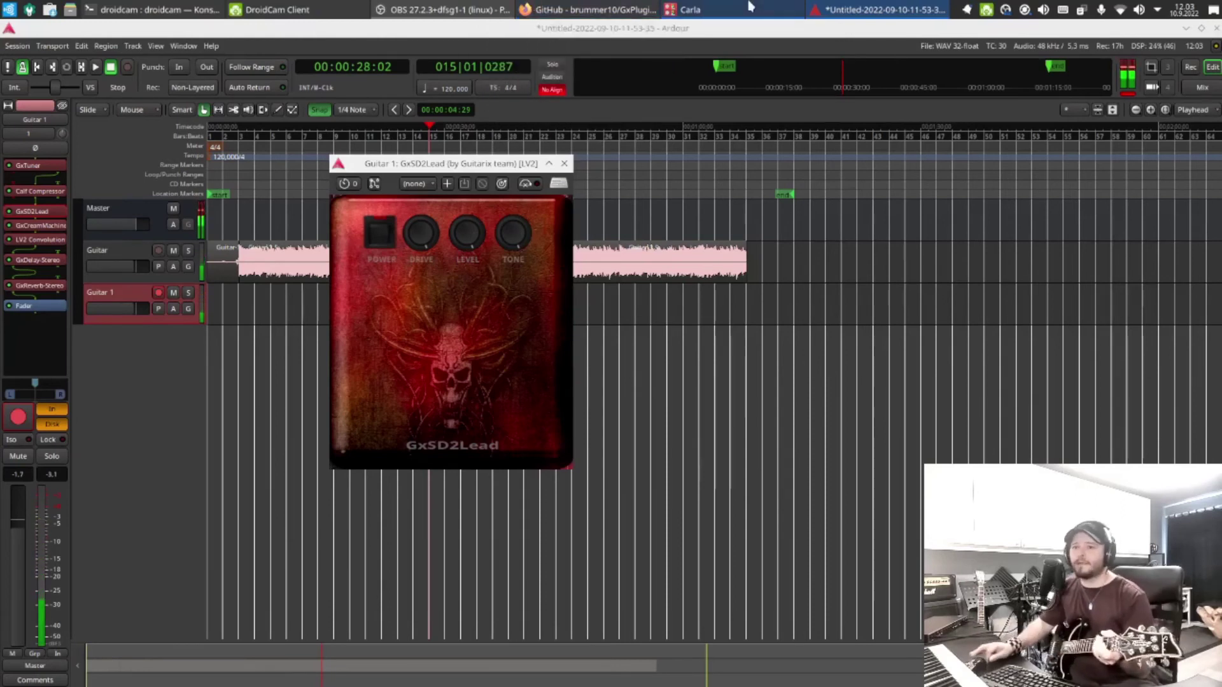
Add a ZamGate noise gate to Guitar 1, placed ahead of GxTuner, with its window closed
double_click(61, 341)
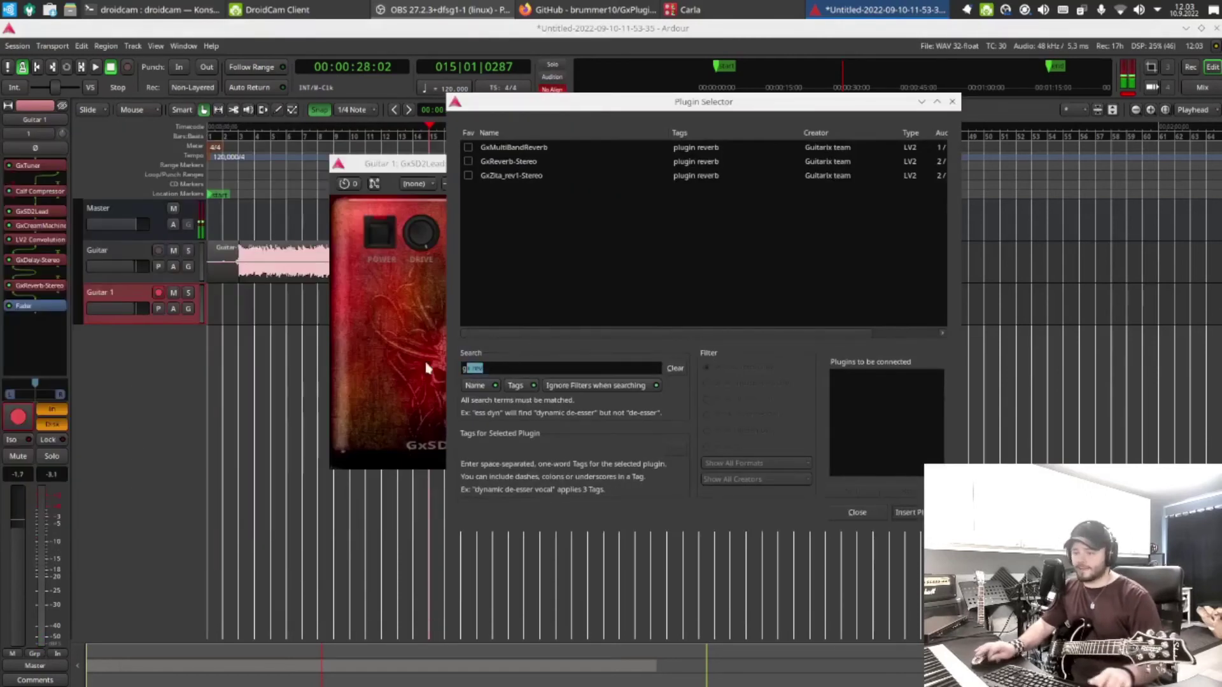
type("zamg")
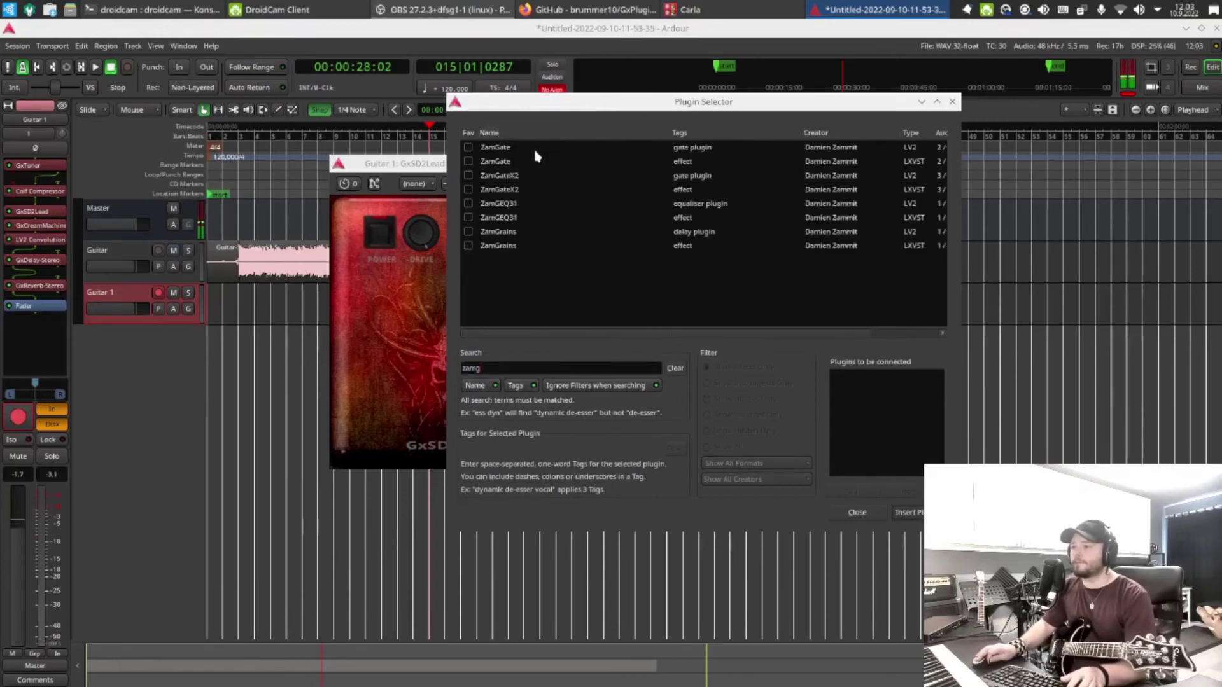
double_click(536, 149)
left_click(908, 512)
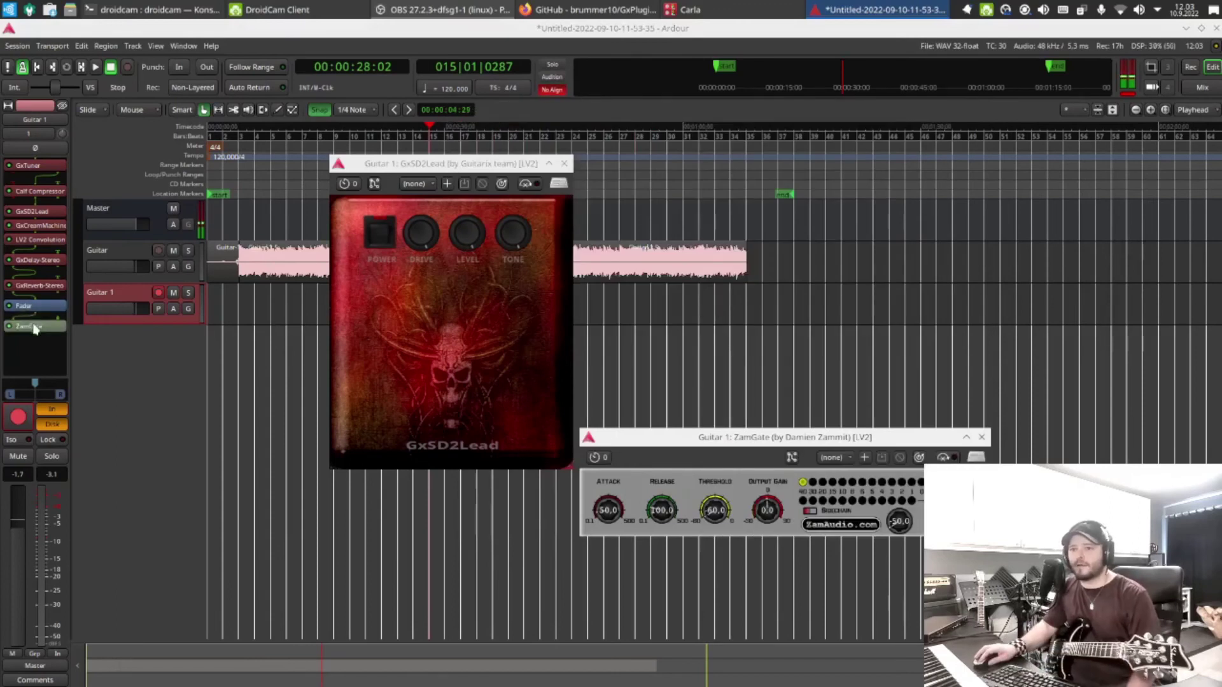
left_click_drag(33, 327, 38, 169)
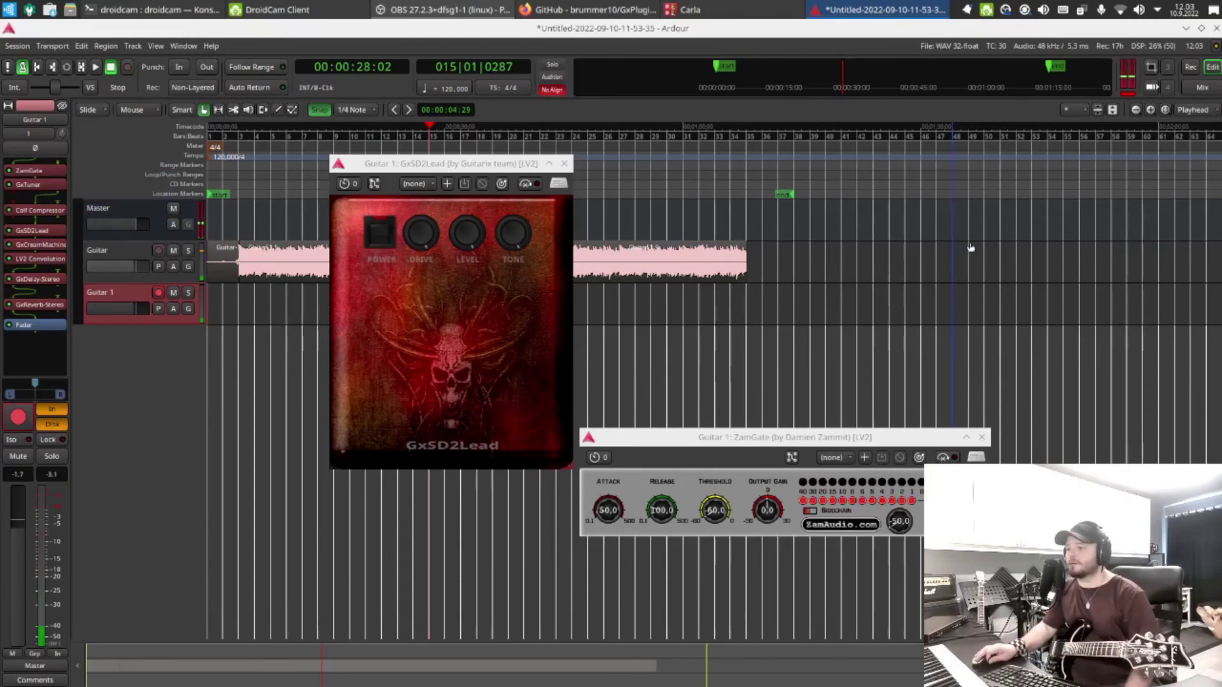
left_click(982, 437)
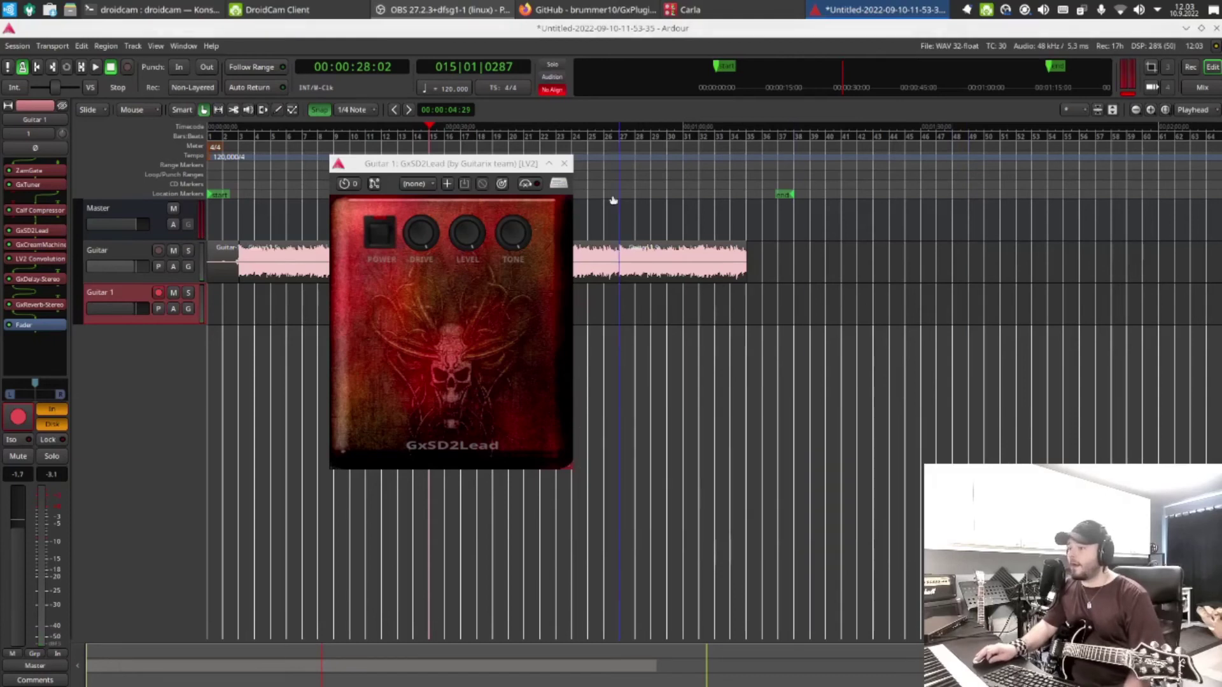
Close the GxSD2Lead window and lower Guitar 1's fader to -2.4 dB
left_click(564, 164)
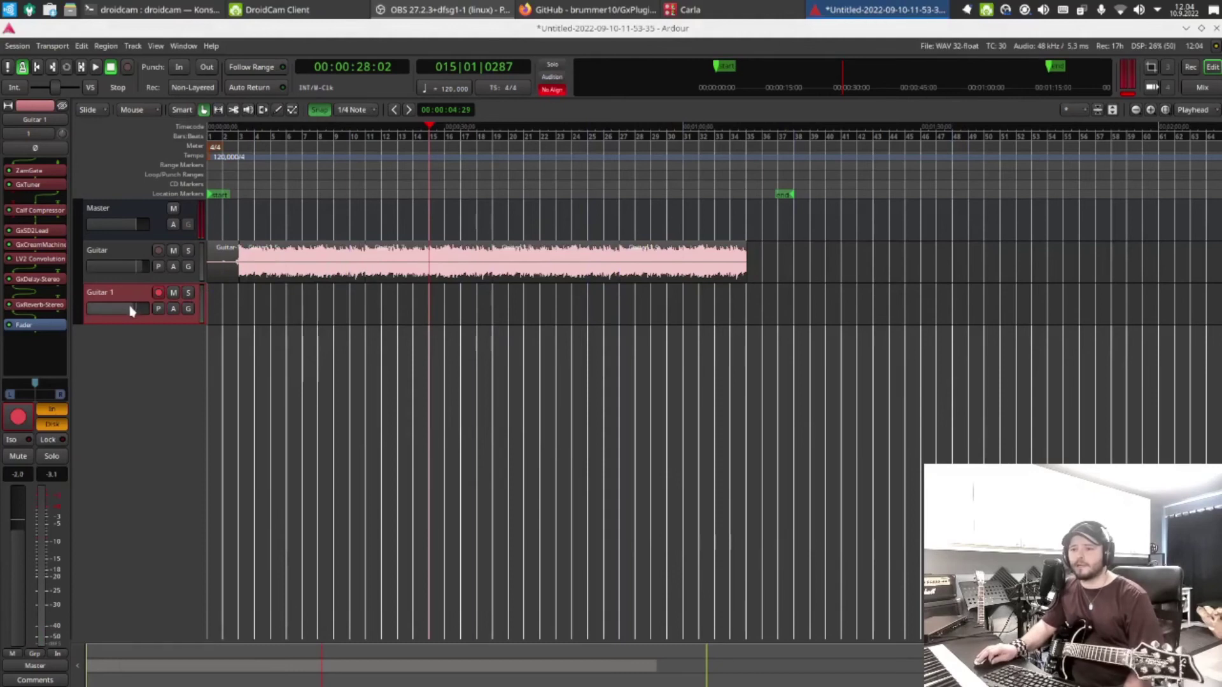
scroll(129, 307, "down", 1)
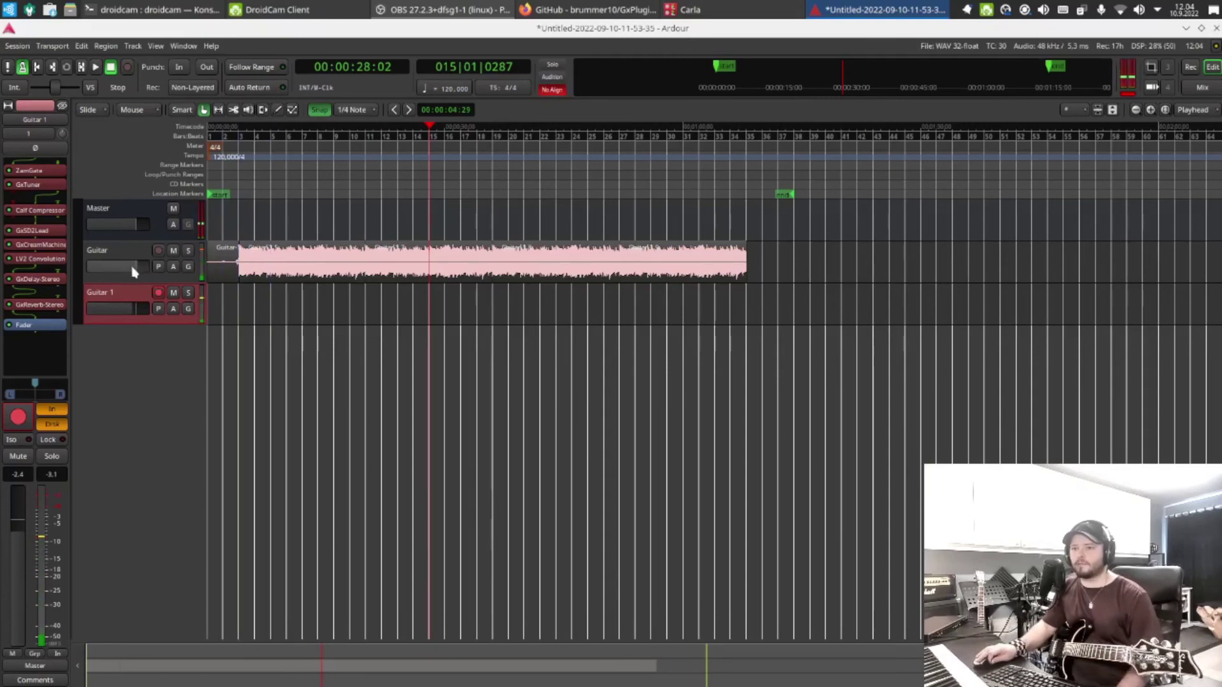
Record the lead-solo take Guitar 1.1 from the session start, stopping around bar 20
key("Home")
key("space")
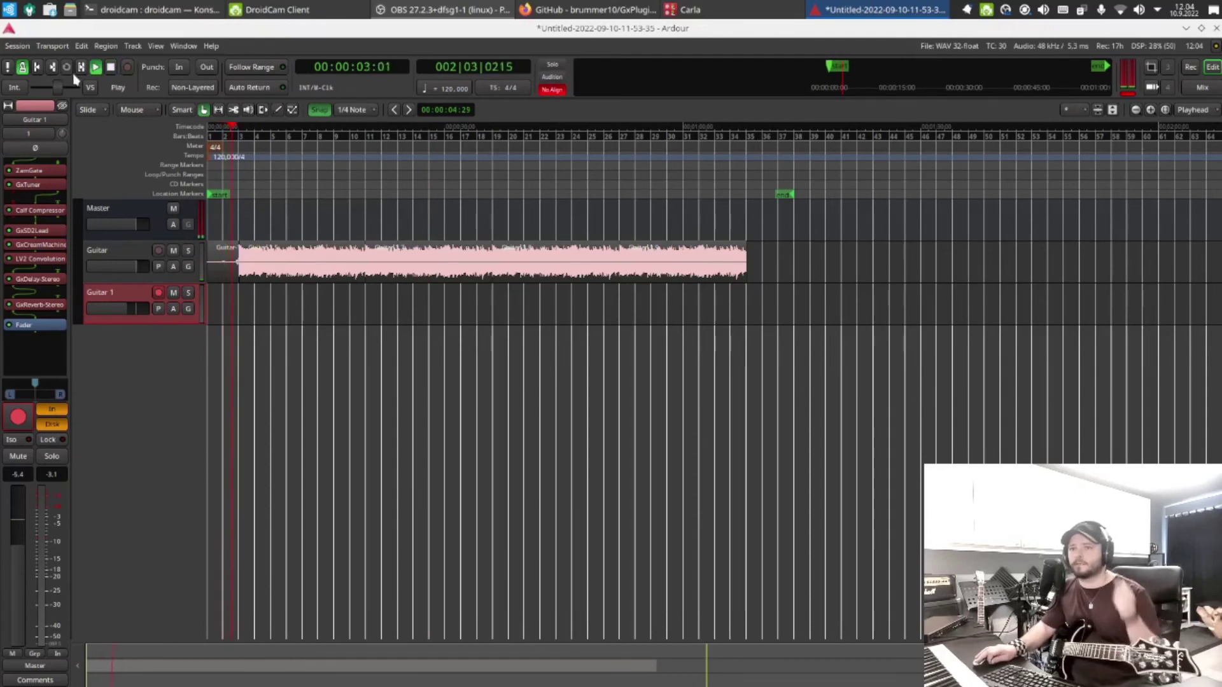
left_click(124, 68)
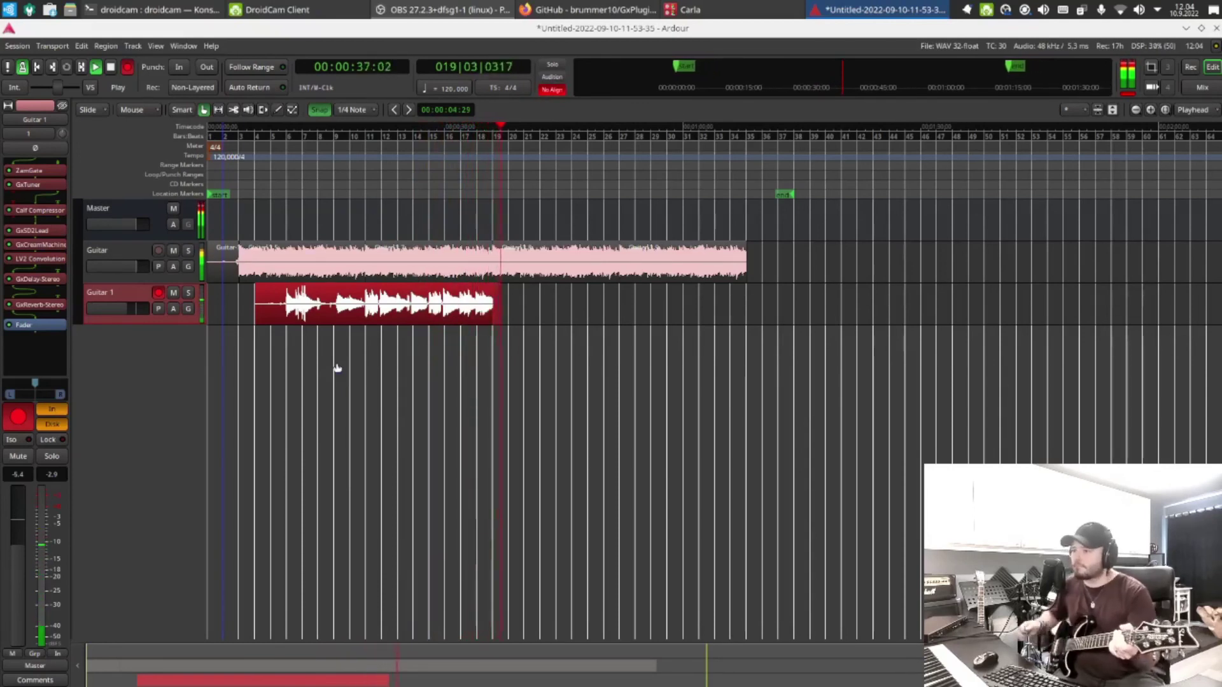
key("space")
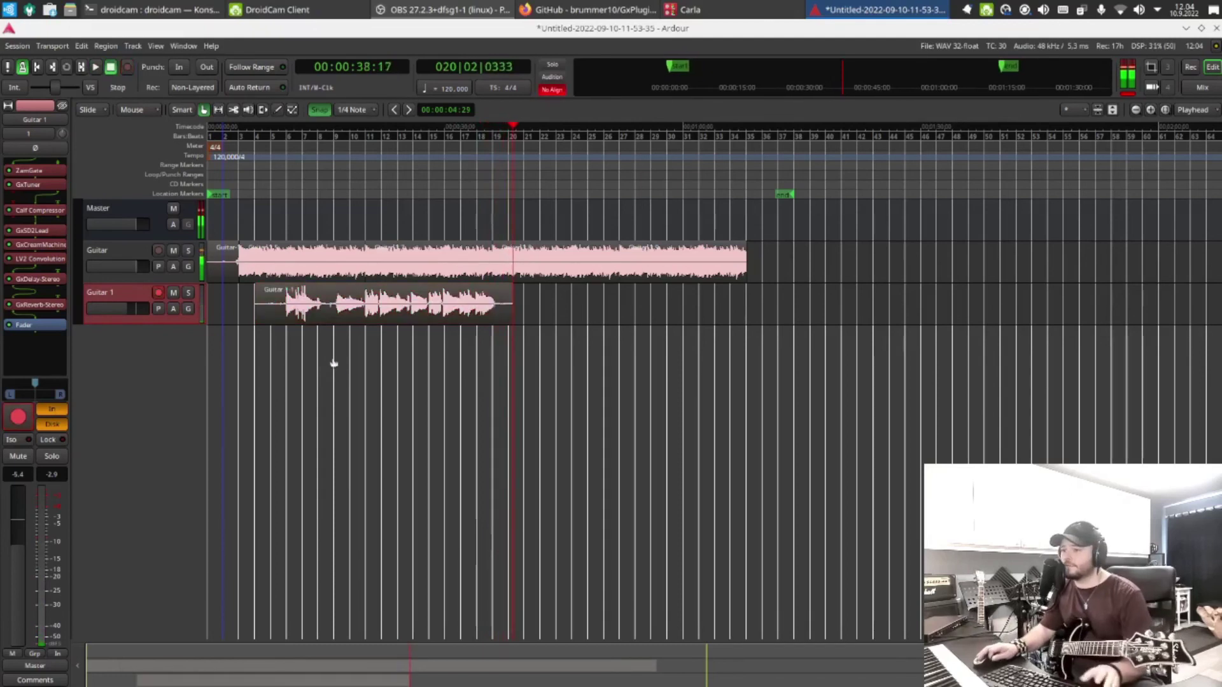
Disarm Guitar 1 and play both takes back from bar 5
left_click(159, 294)
left_click(273, 130)
left_click(95, 67)
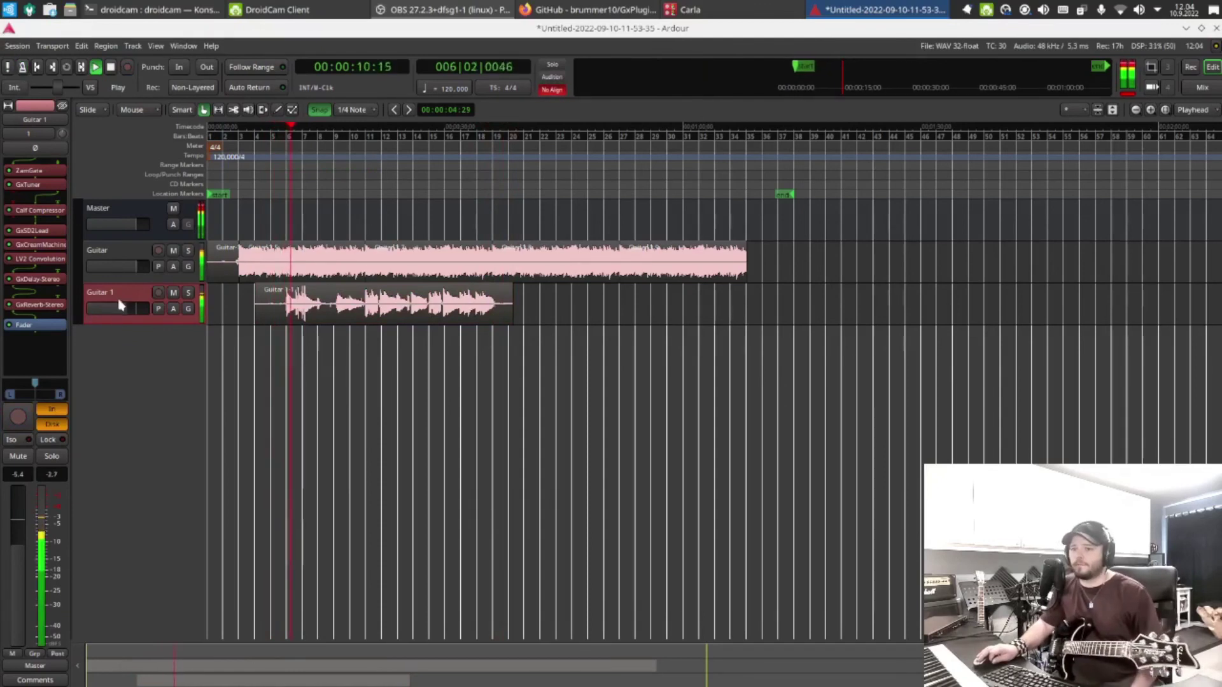
Lower Guitar 1's gain to about -6.2 dB and select the Guitar track
scroll(119, 307, "down", 2)
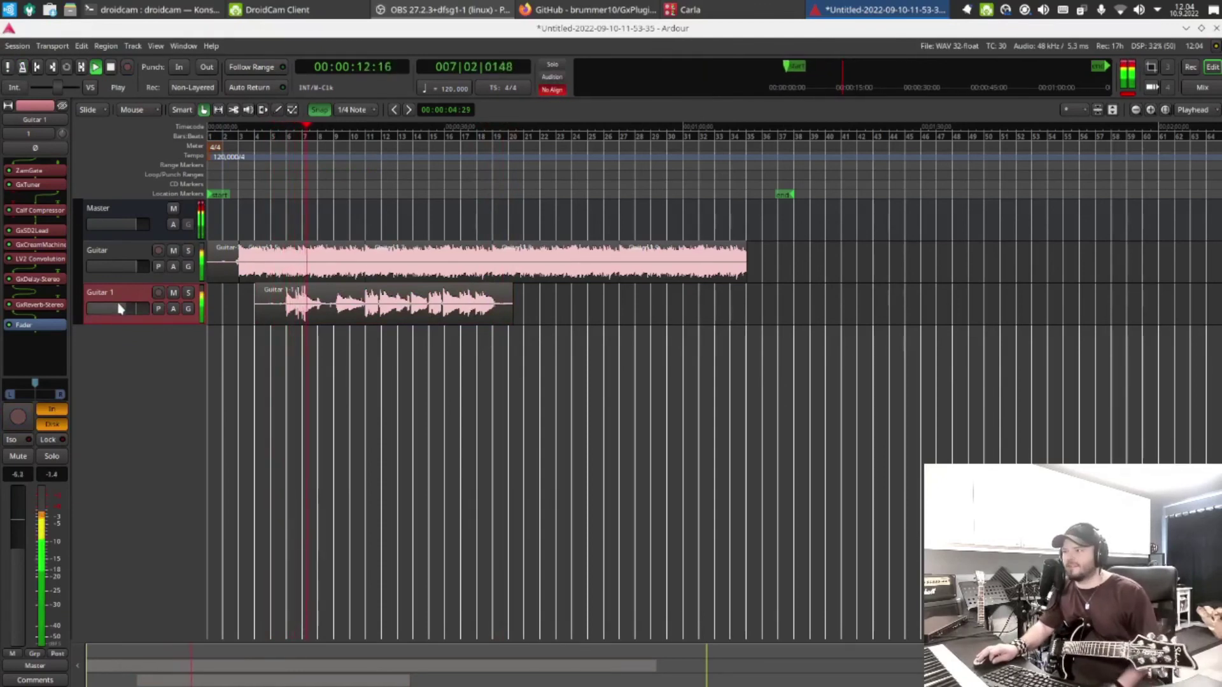
left_click_drag(119, 308, 121, 310)
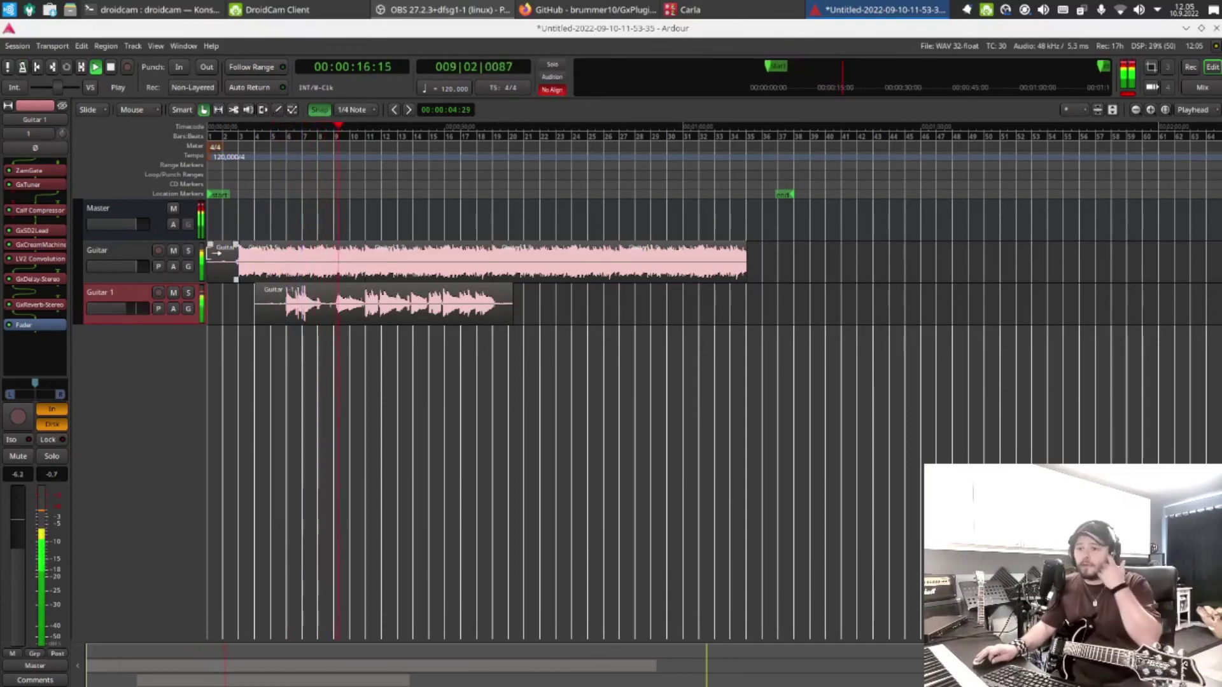
left_click(126, 256)
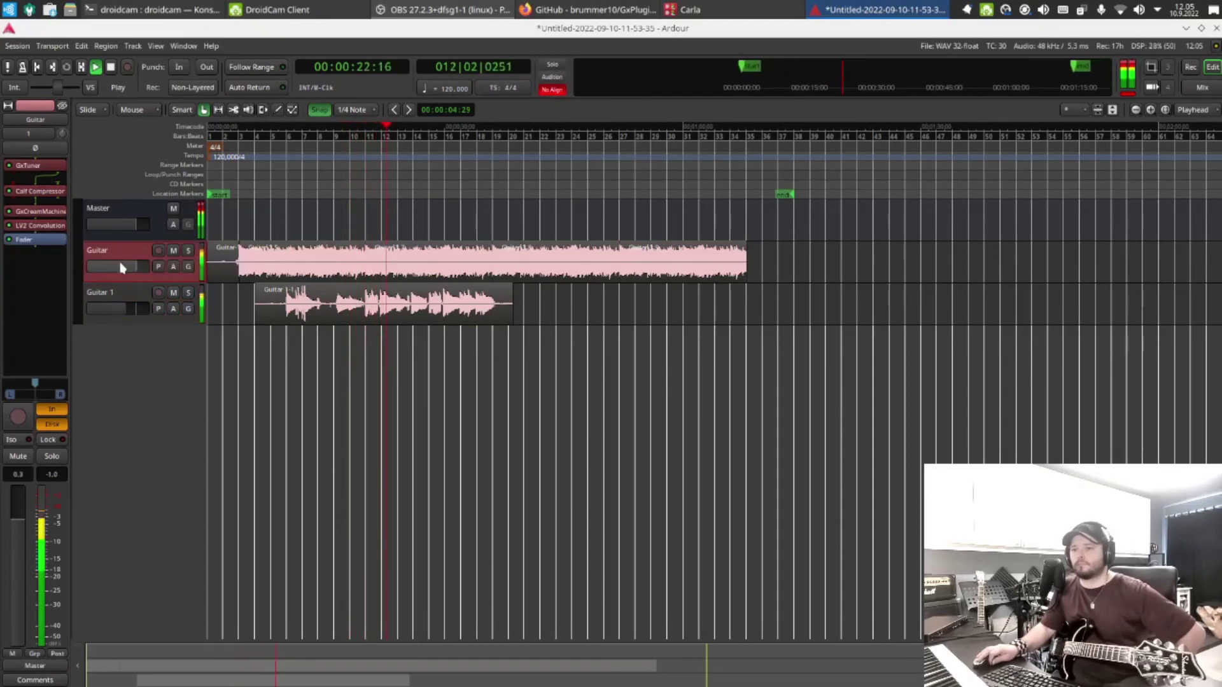
Raise GxCreamMachine's treble and cut its bass to 0.35 on the Guitar track, then close it
double_click(41, 211)
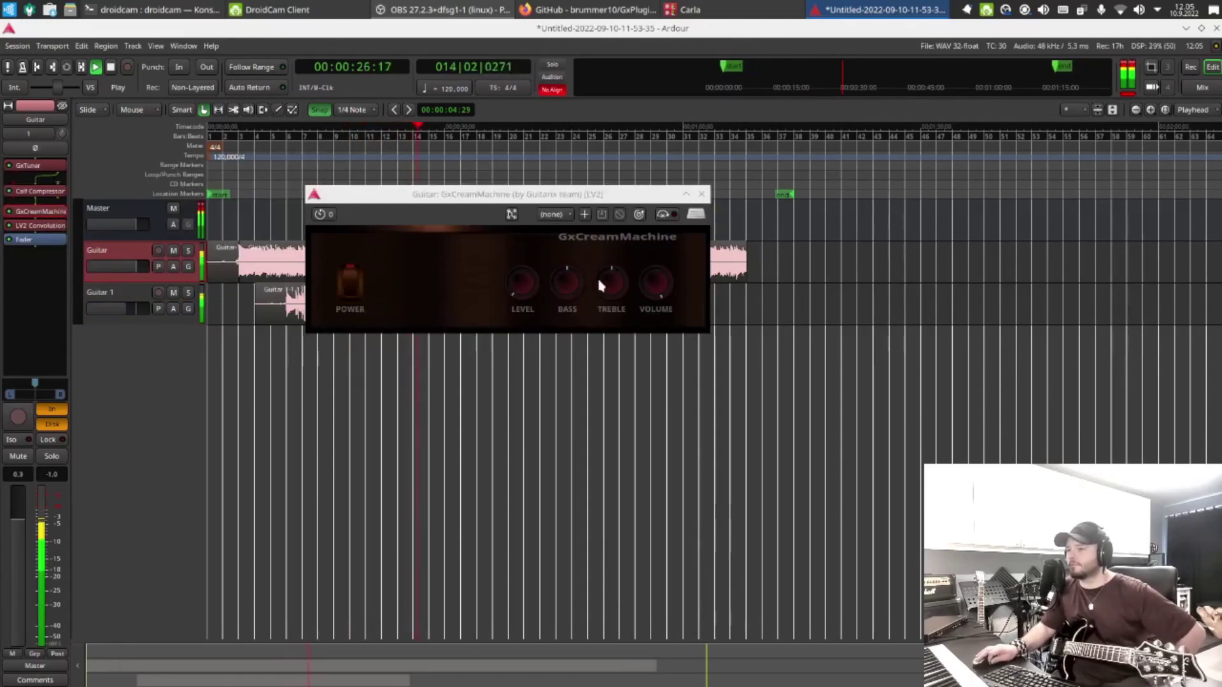
left_click_drag(603, 286, 608, 250)
left_click_drag(565, 285, 553, 309)
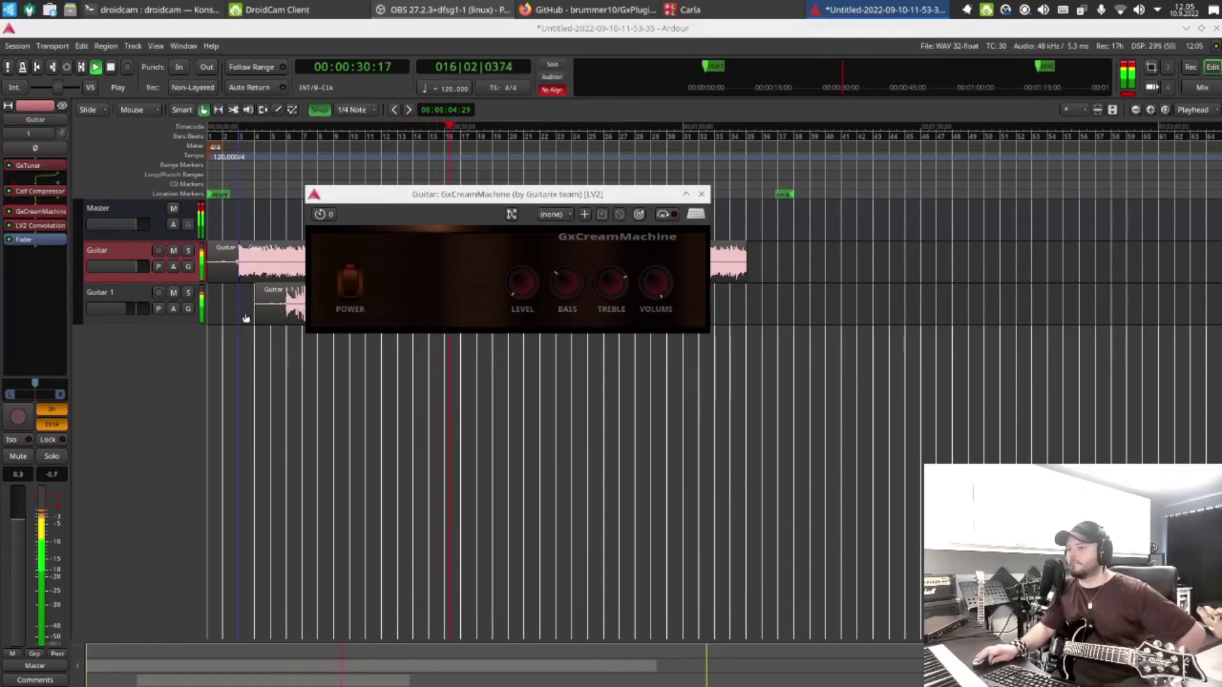
left_click(702, 194)
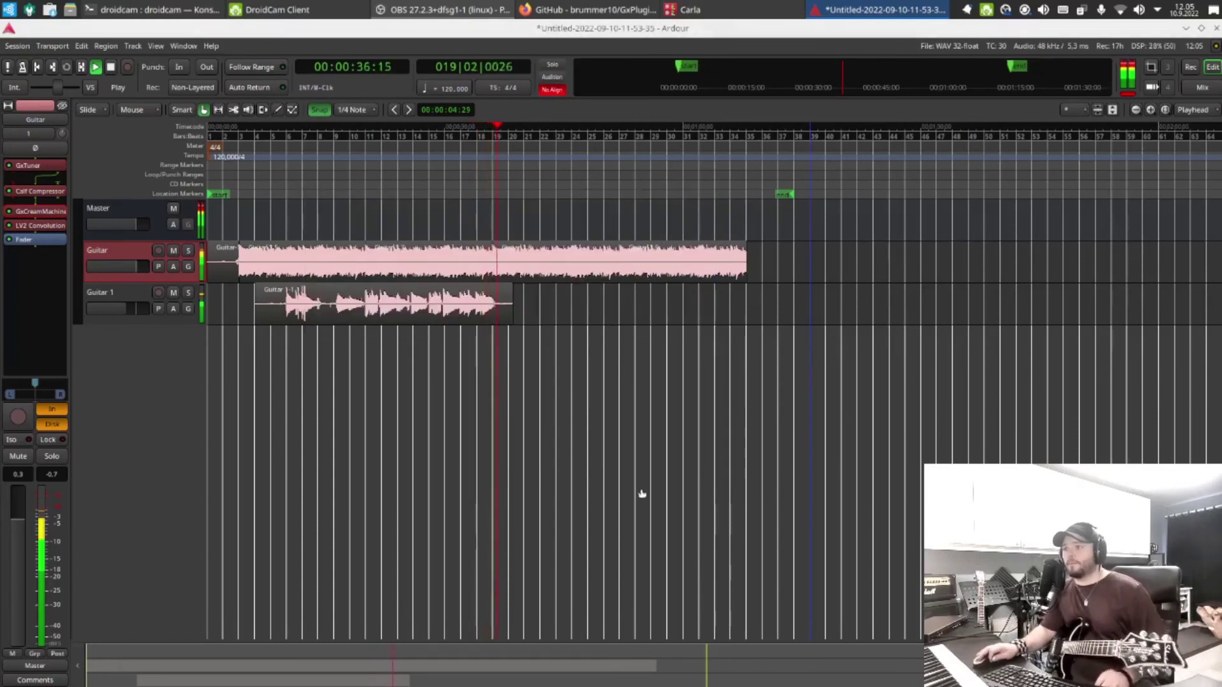
Stop playback near 39 seconds and show the Master bus strip in the editor mixer
left_click(116, 72)
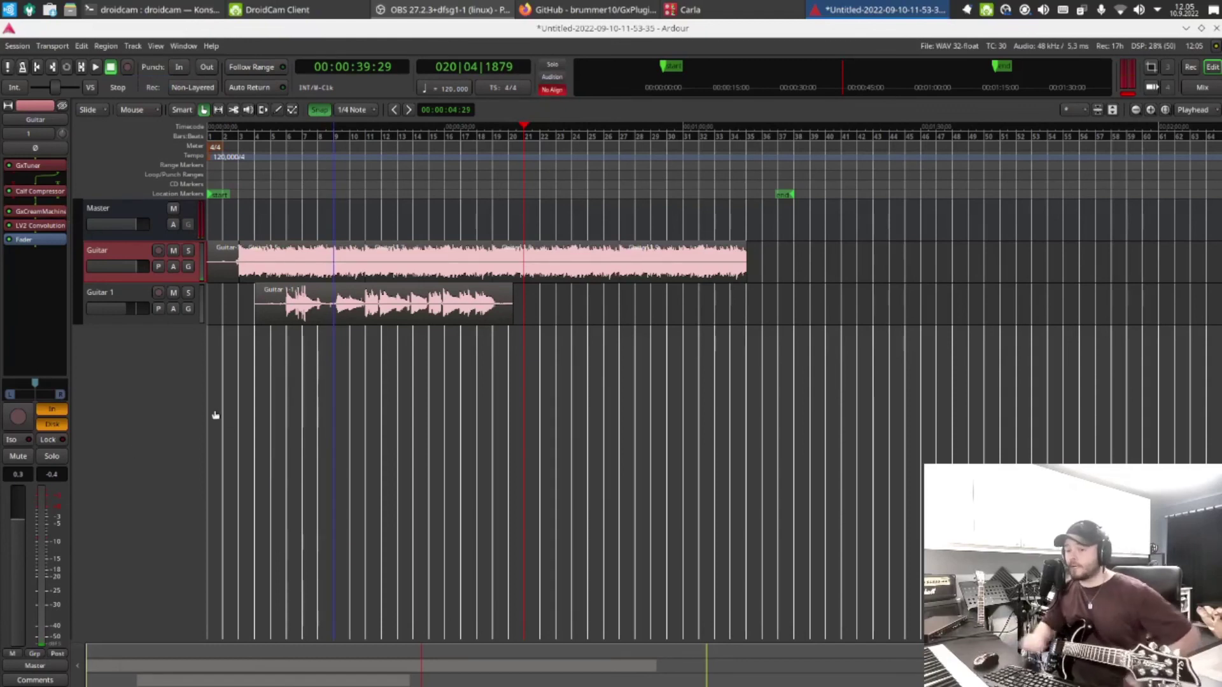
left_click(133, 210)
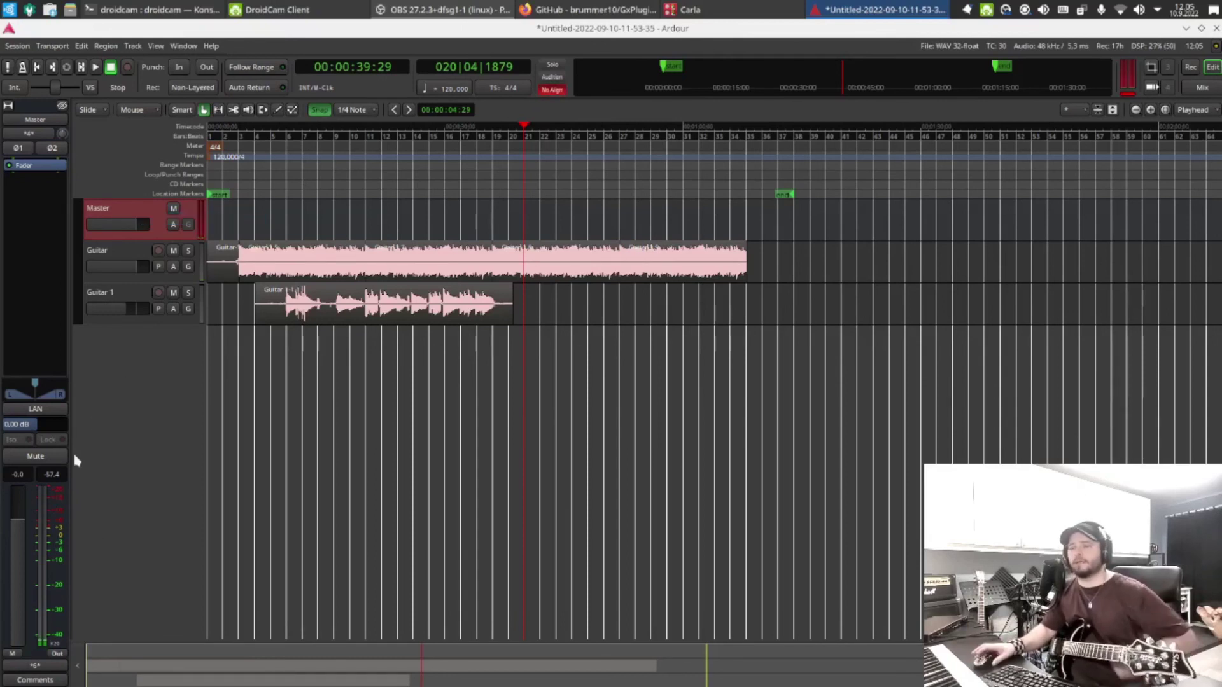
left_click(22, 45)
mouse_move(95, 294)
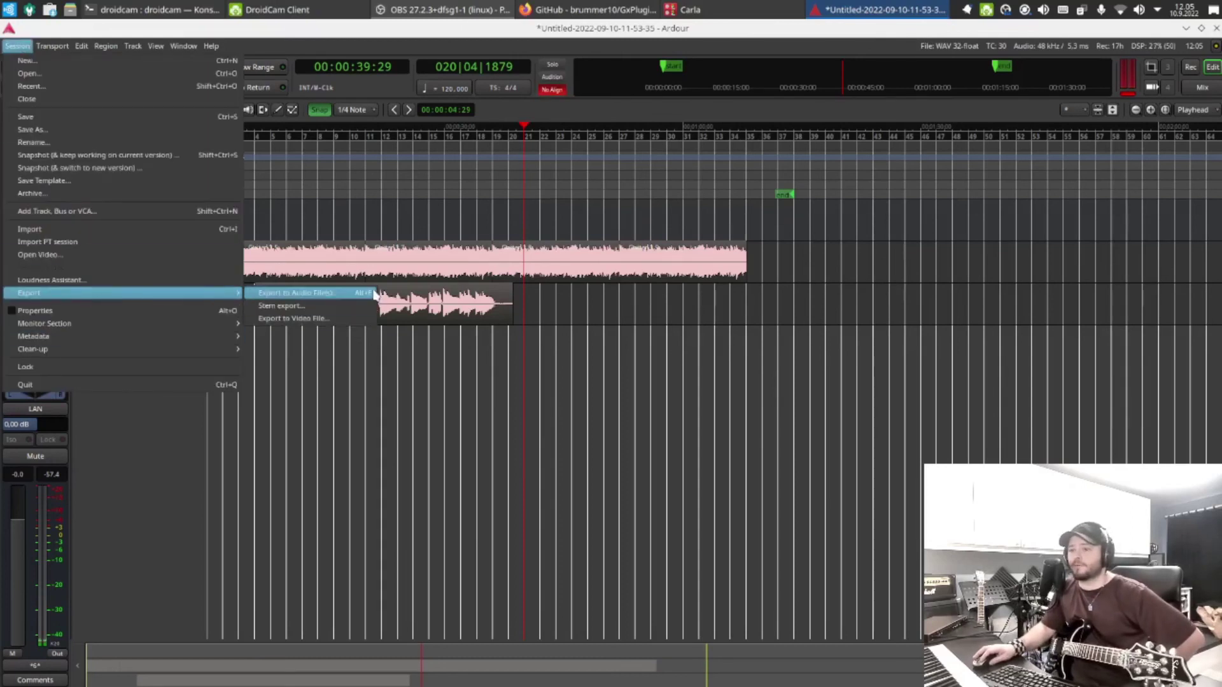
left_click(721, 38)
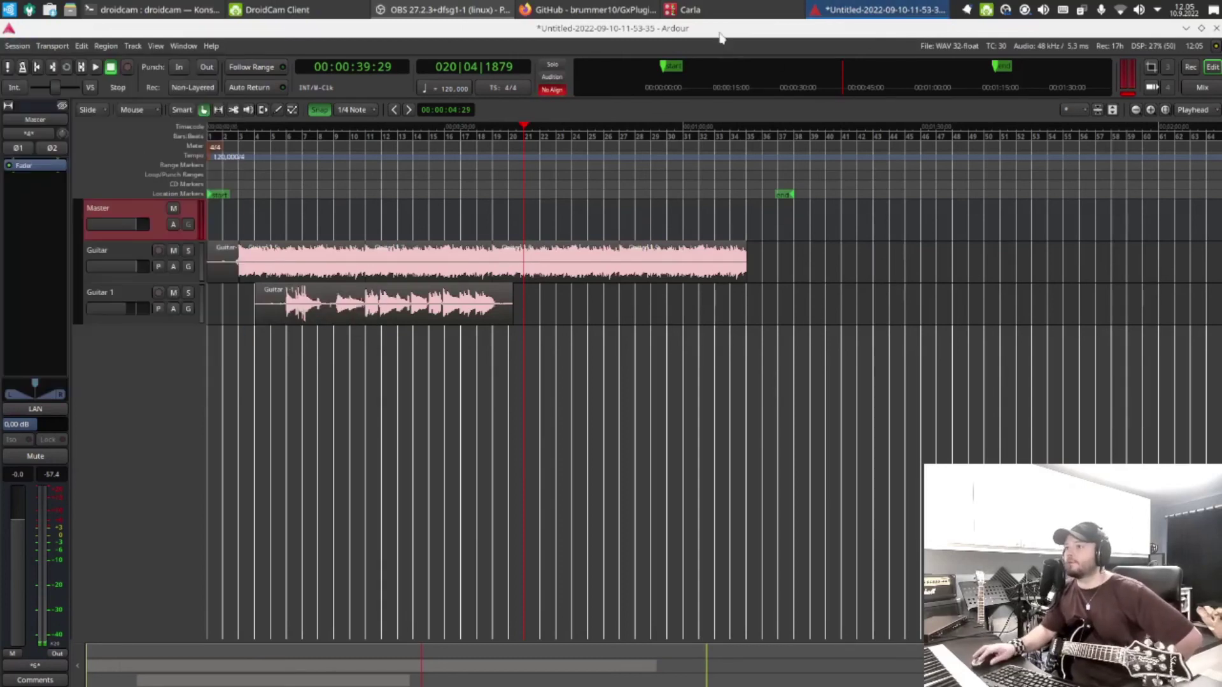